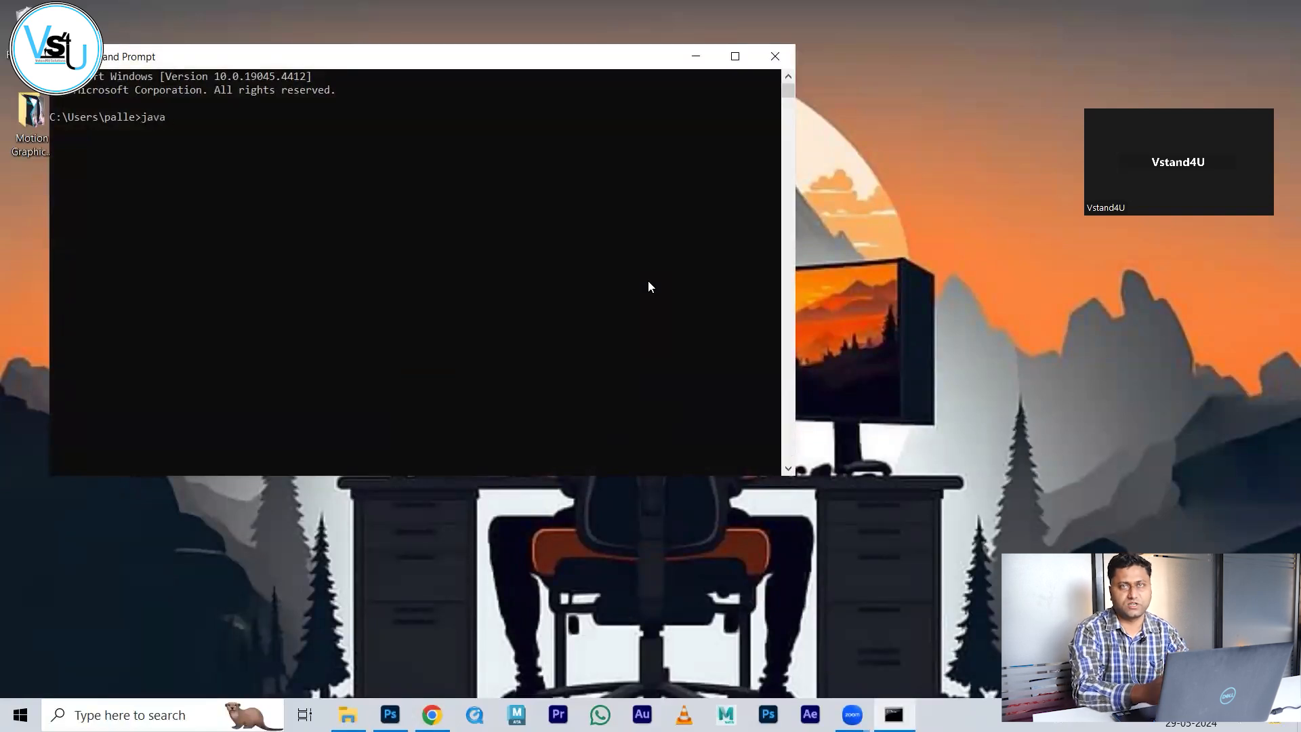
Step: Run java in Command Prompt to see it is not recognized, then exit the window
key(Return)
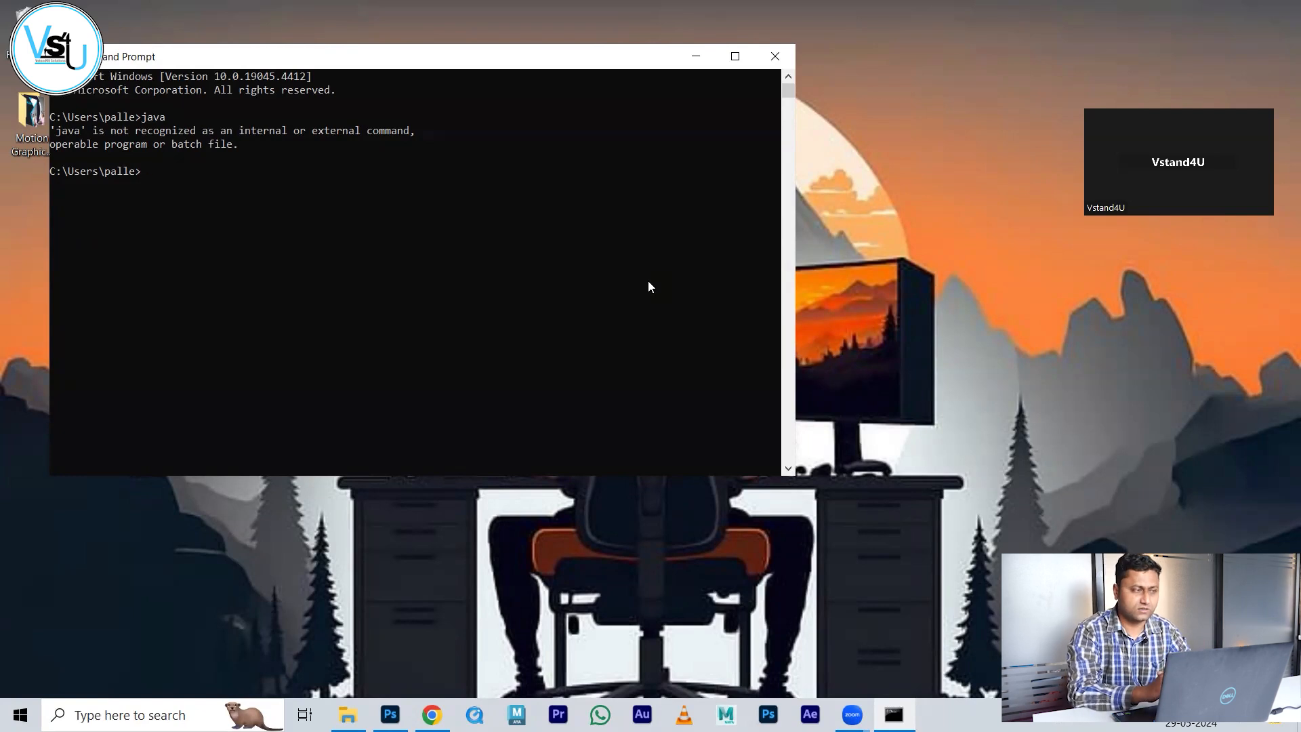
text(exit)
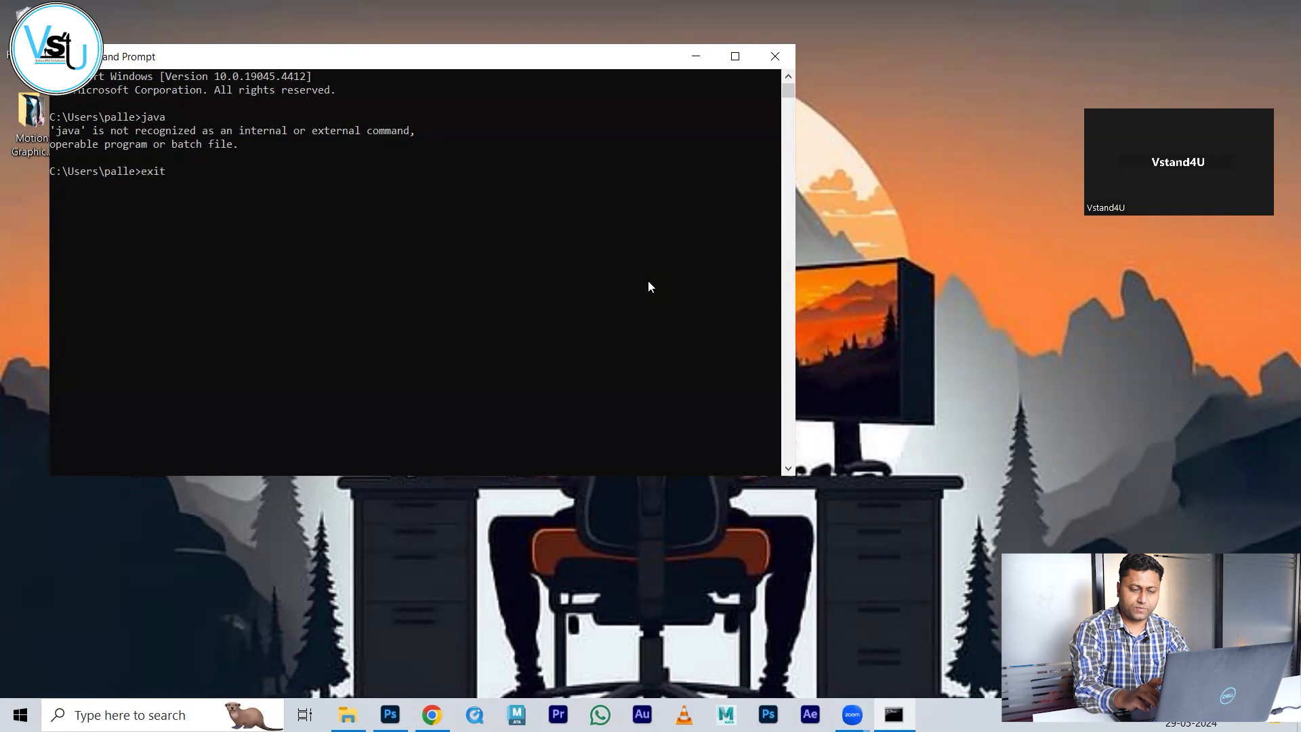
key(Return)
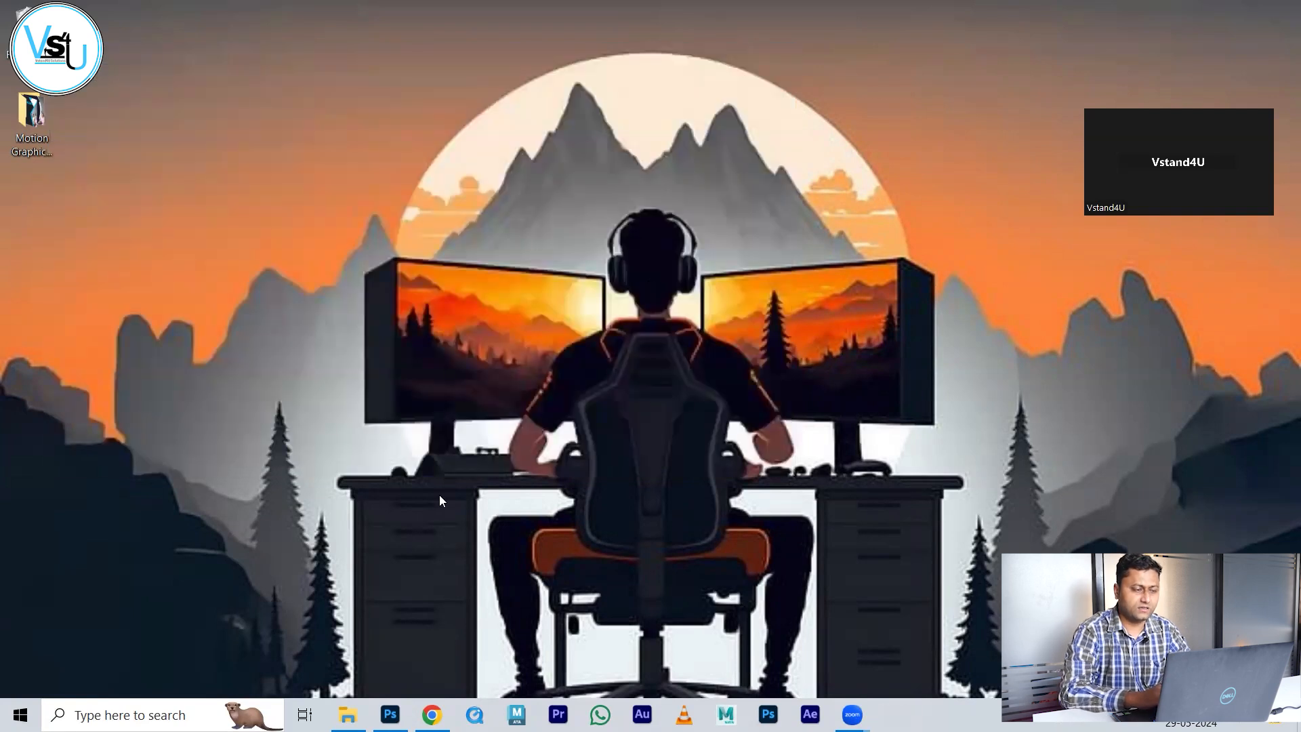
Step: Search 'java 8 down' in a new Chrome tab and open the Java SE 8 Archive Downloads result
click(448, 630)
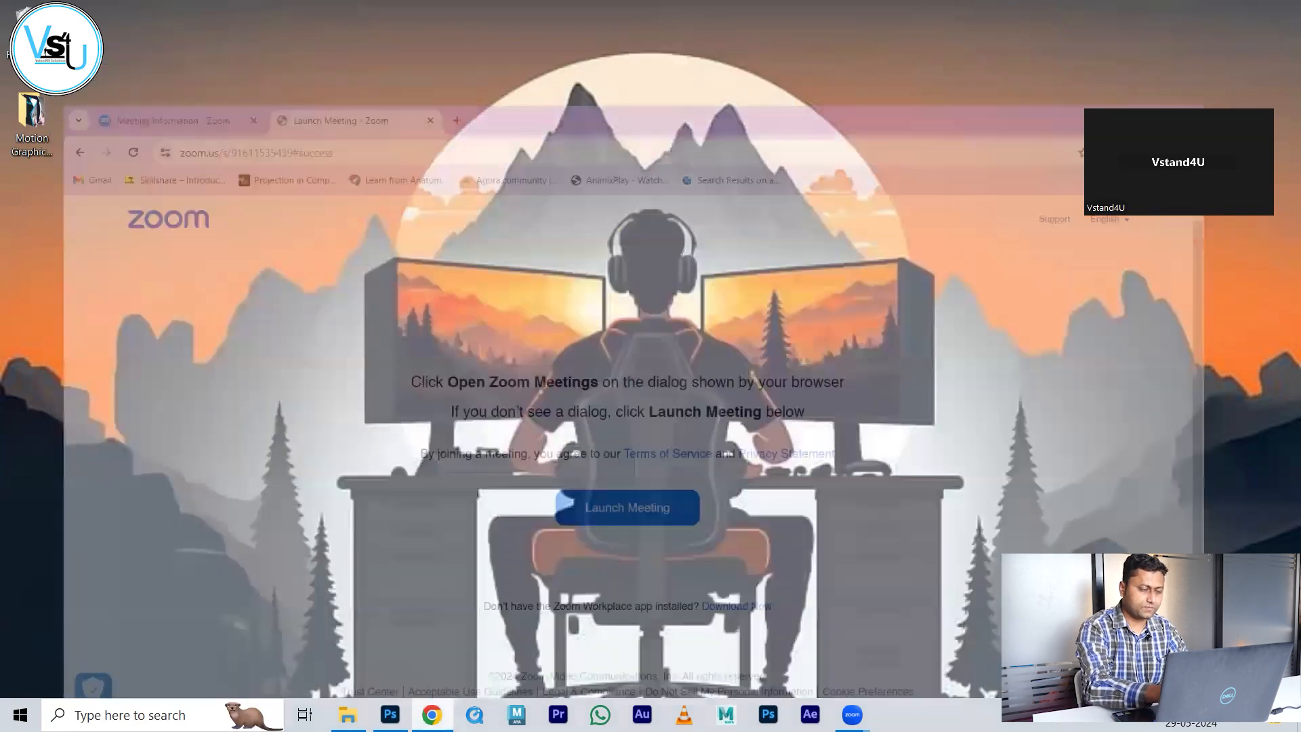
key(ctrl+t)
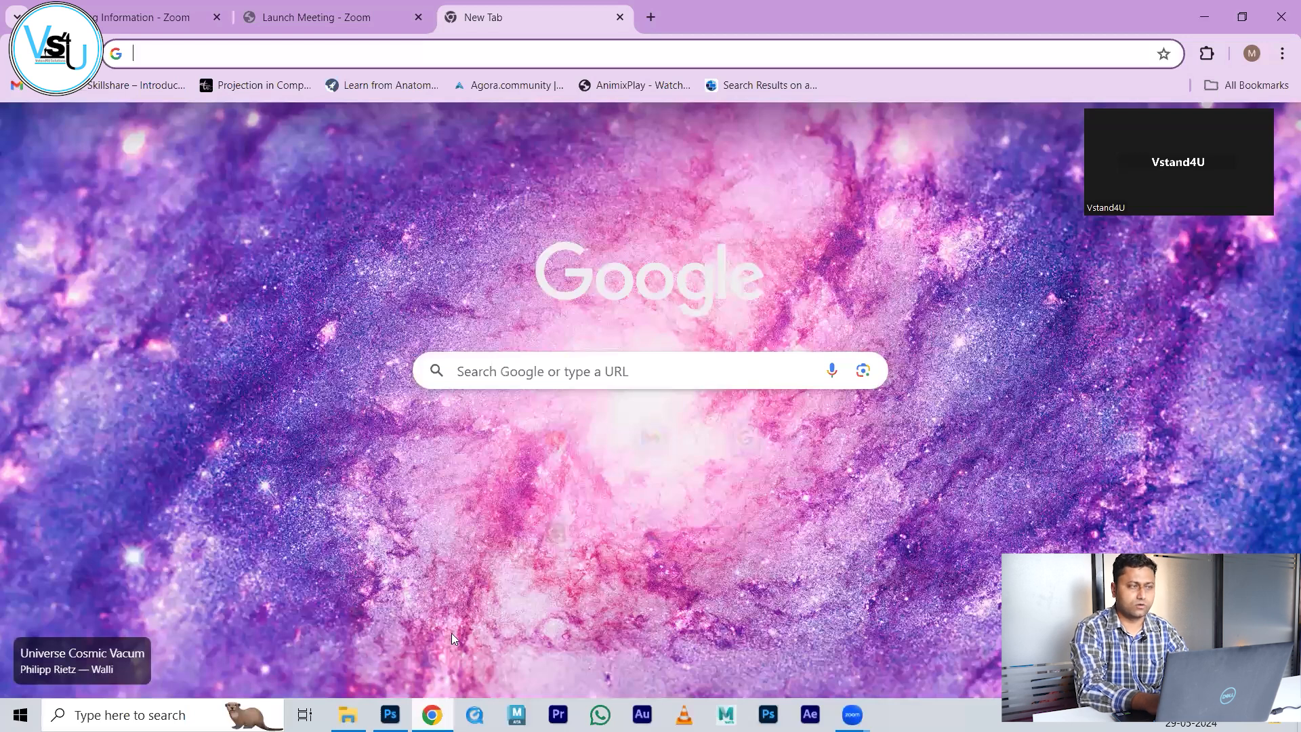
text(java 8 down)
key(Return)
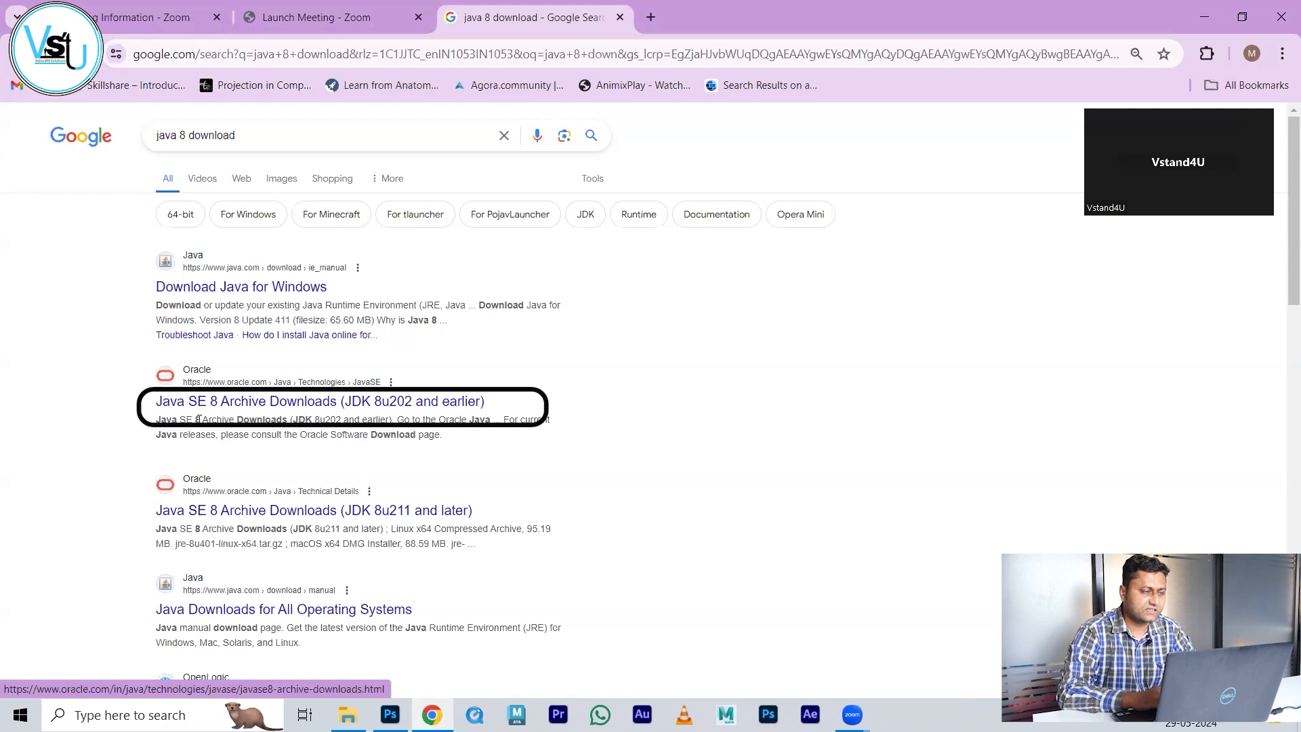
click(248, 404)
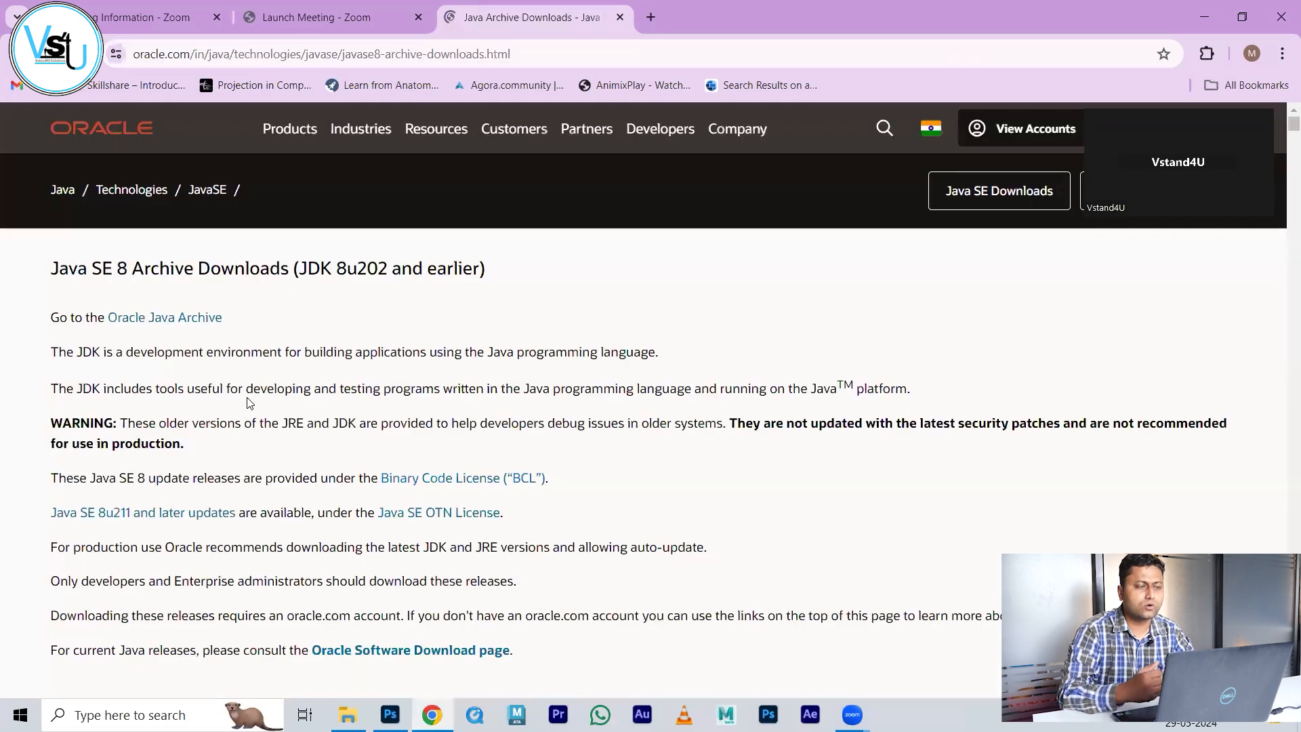
Step: Scroll down to the JDK 8u202 Windows x86/x64 installers, then search Windows for 'this pc'
scroll(248, 403, down, 3)
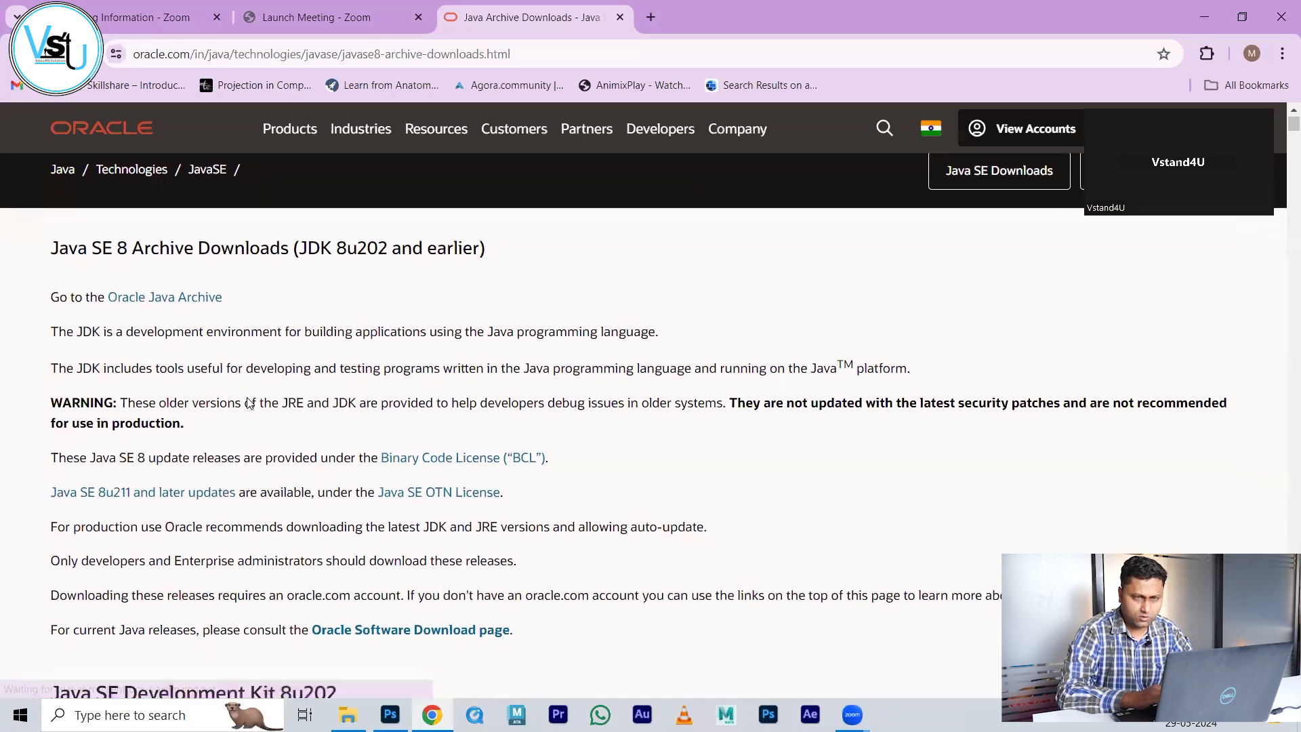
scroll(248, 398, down, 2)
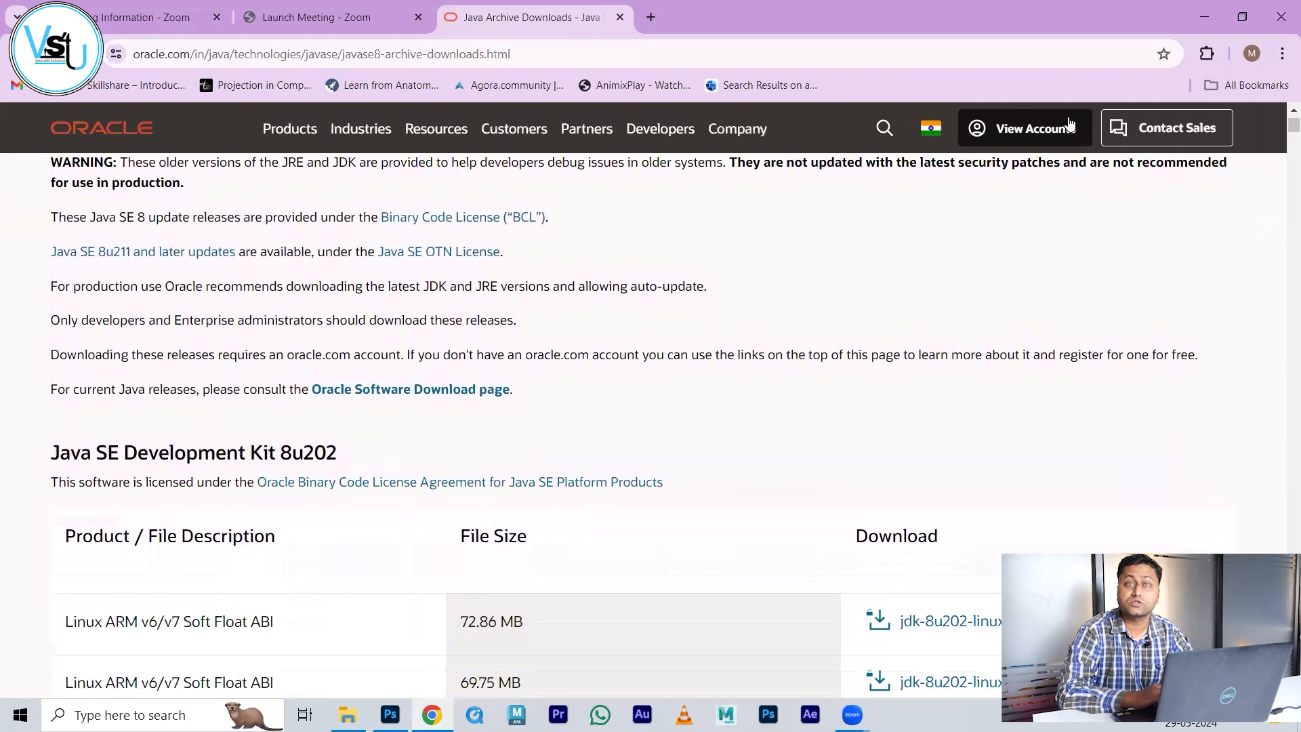
scroll(859, 361, down, 3)
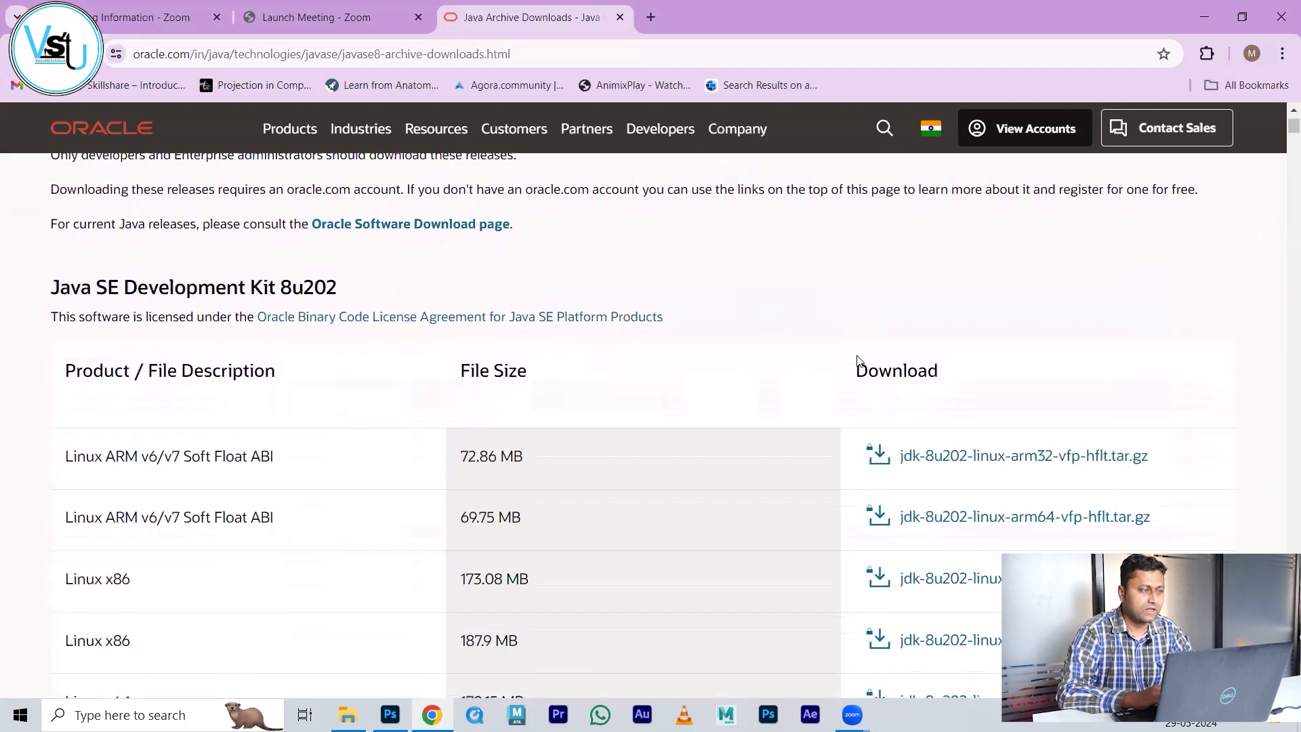
drag(51, 280, 276, 268)
scroll(572, 348, down, 1)
scroll(574, 348, down, 4)
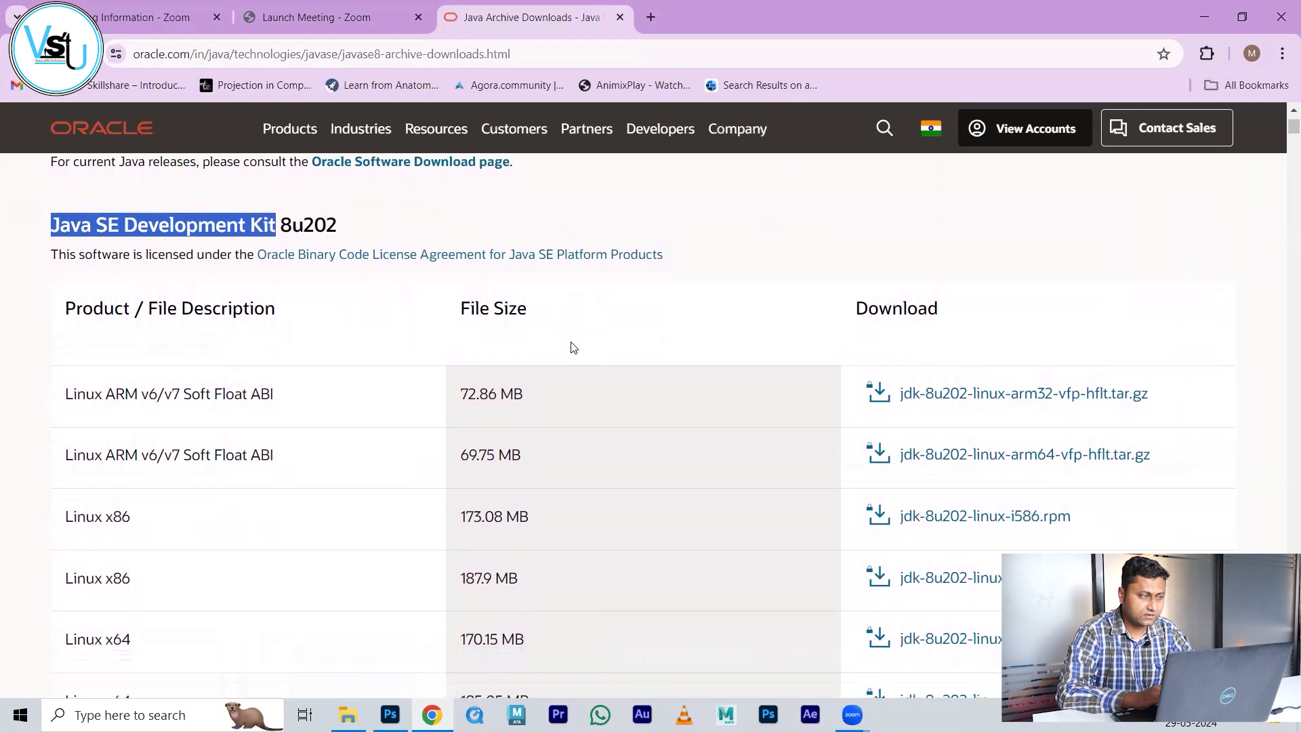
scroll(573, 348, down, 2)
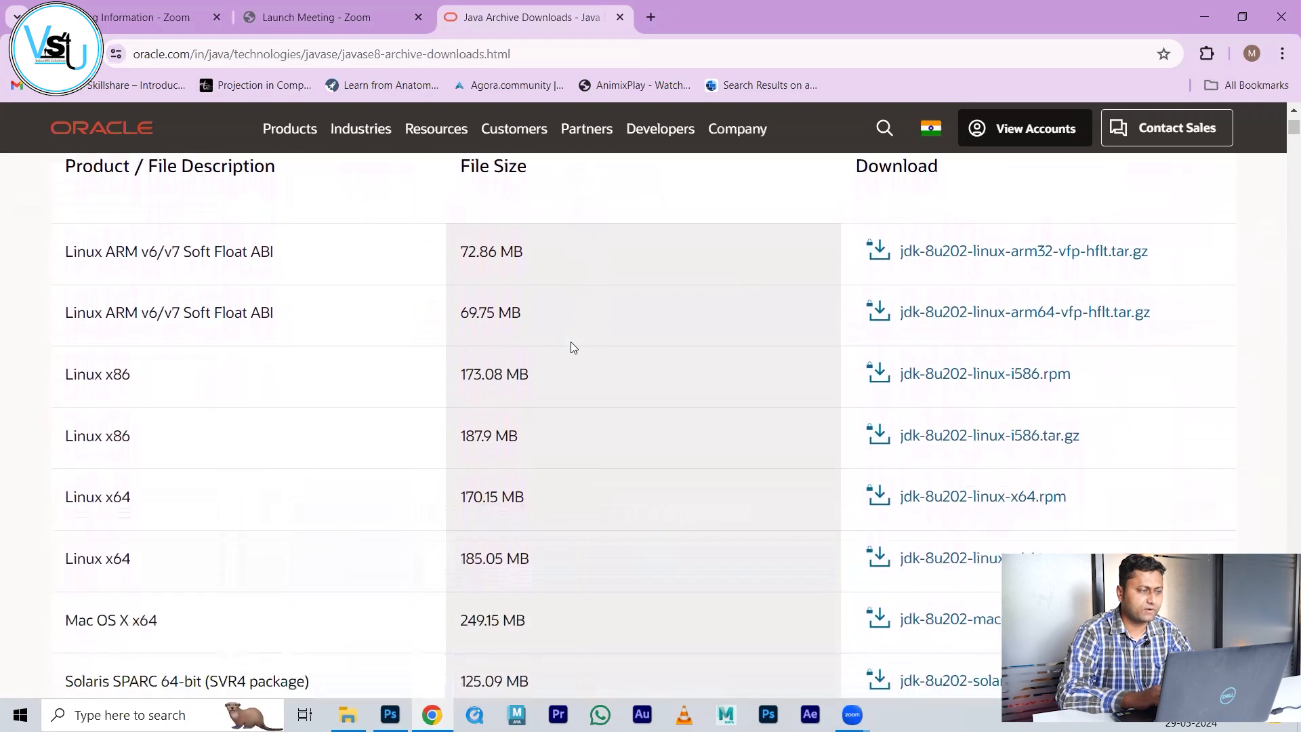
scroll(573, 347, down, 3)
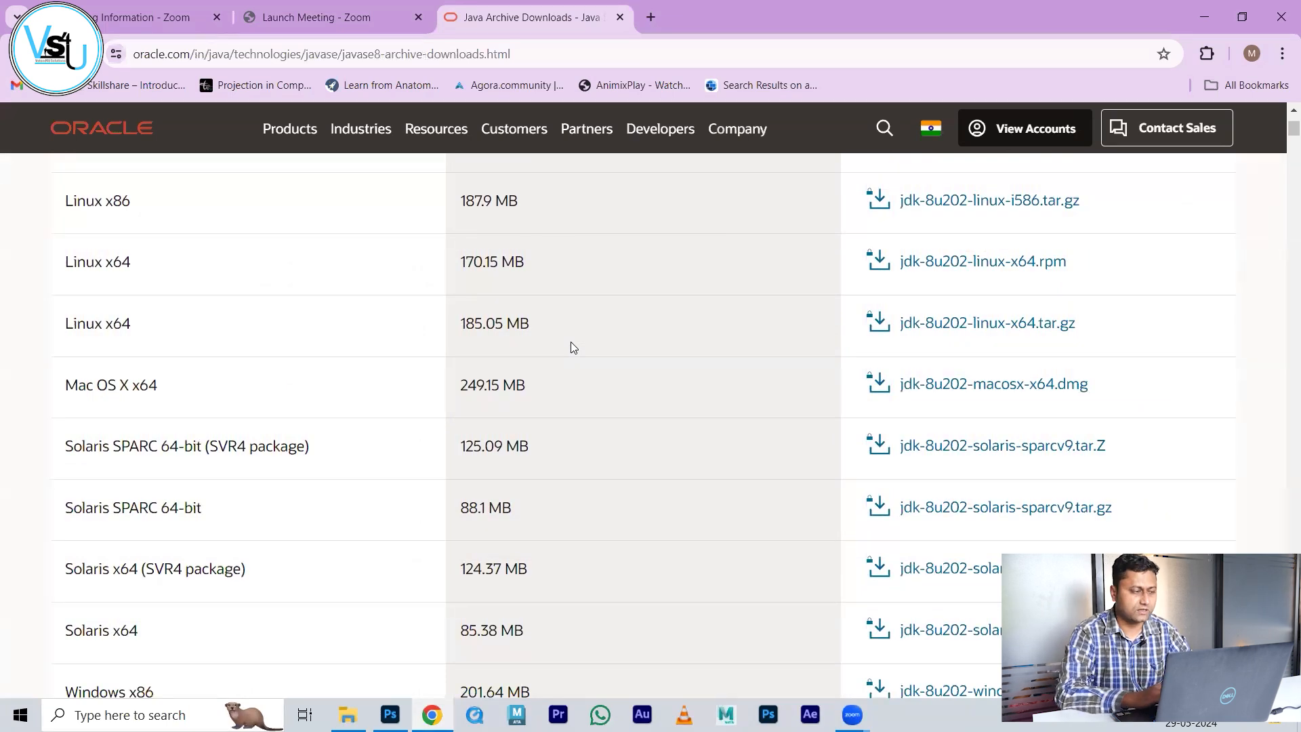
scroll(574, 348, down, 3)
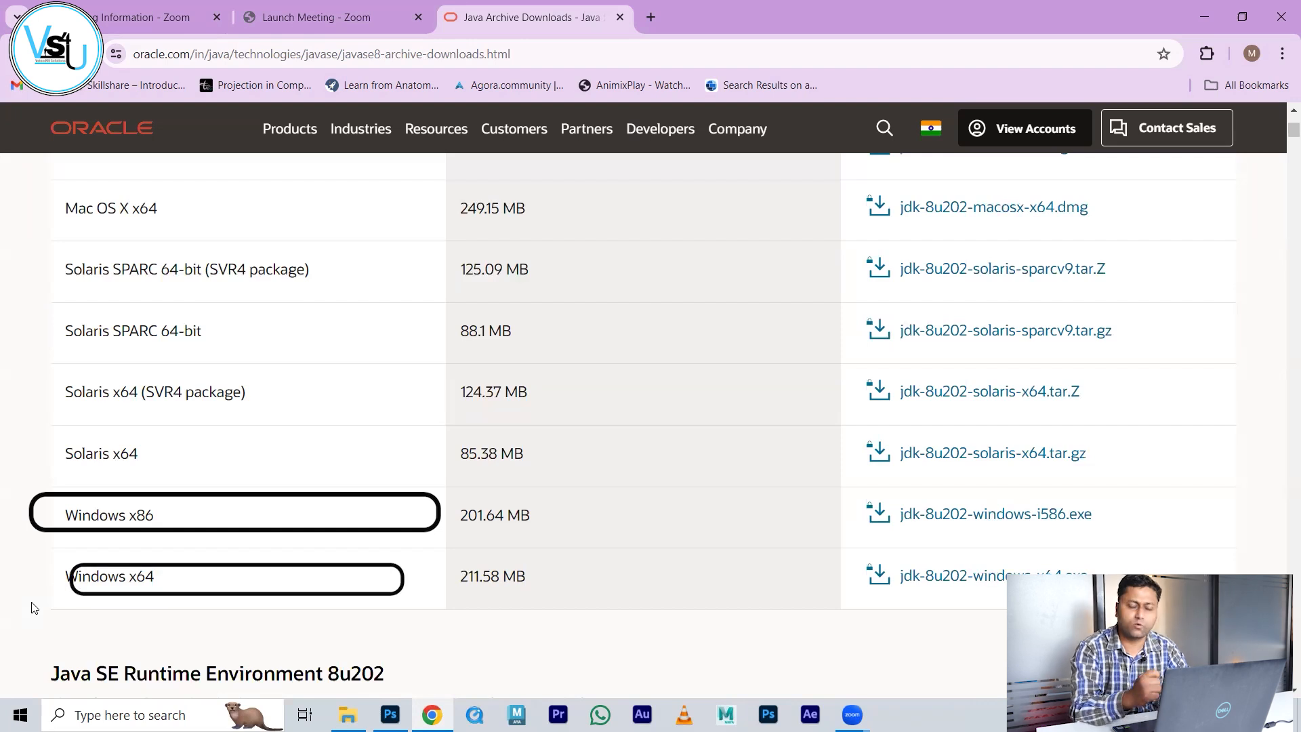
key(super)
text(this pc)
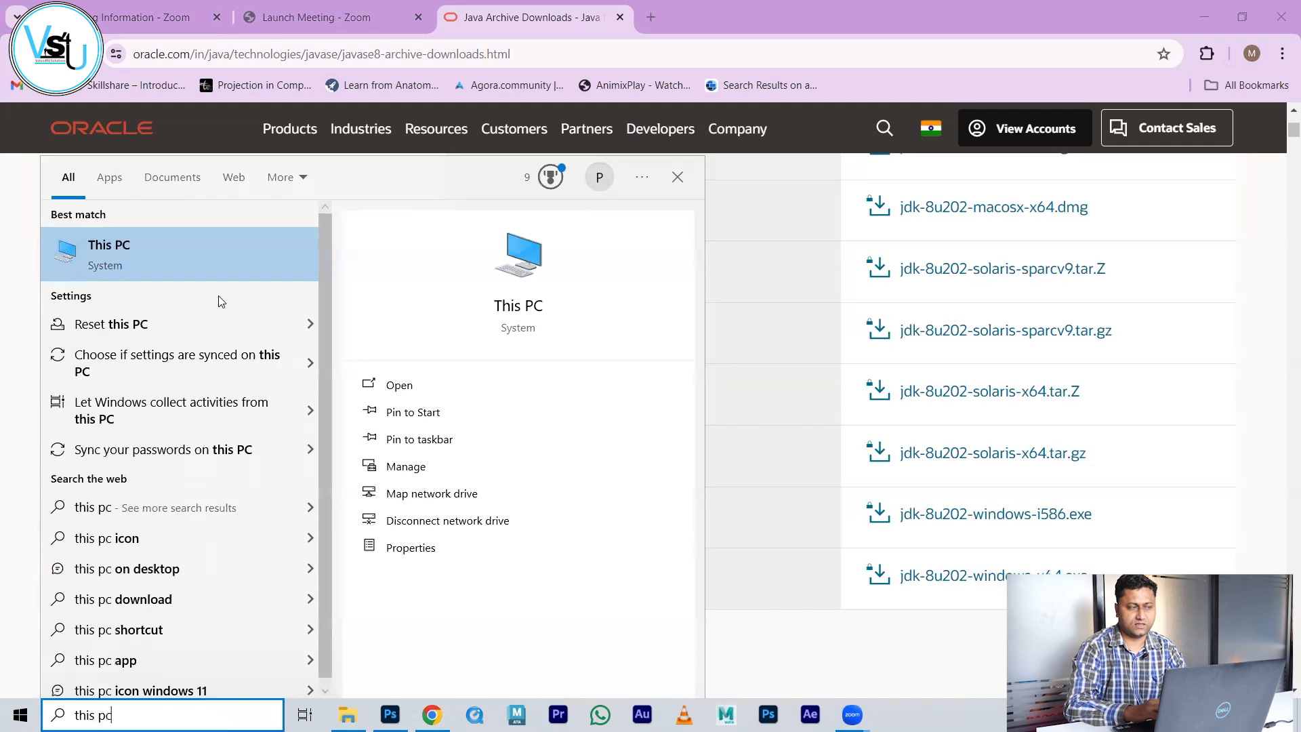
Step: Open This PC properties, confirm a 64-bit x64-based system, and return to Chrome
click(420, 551)
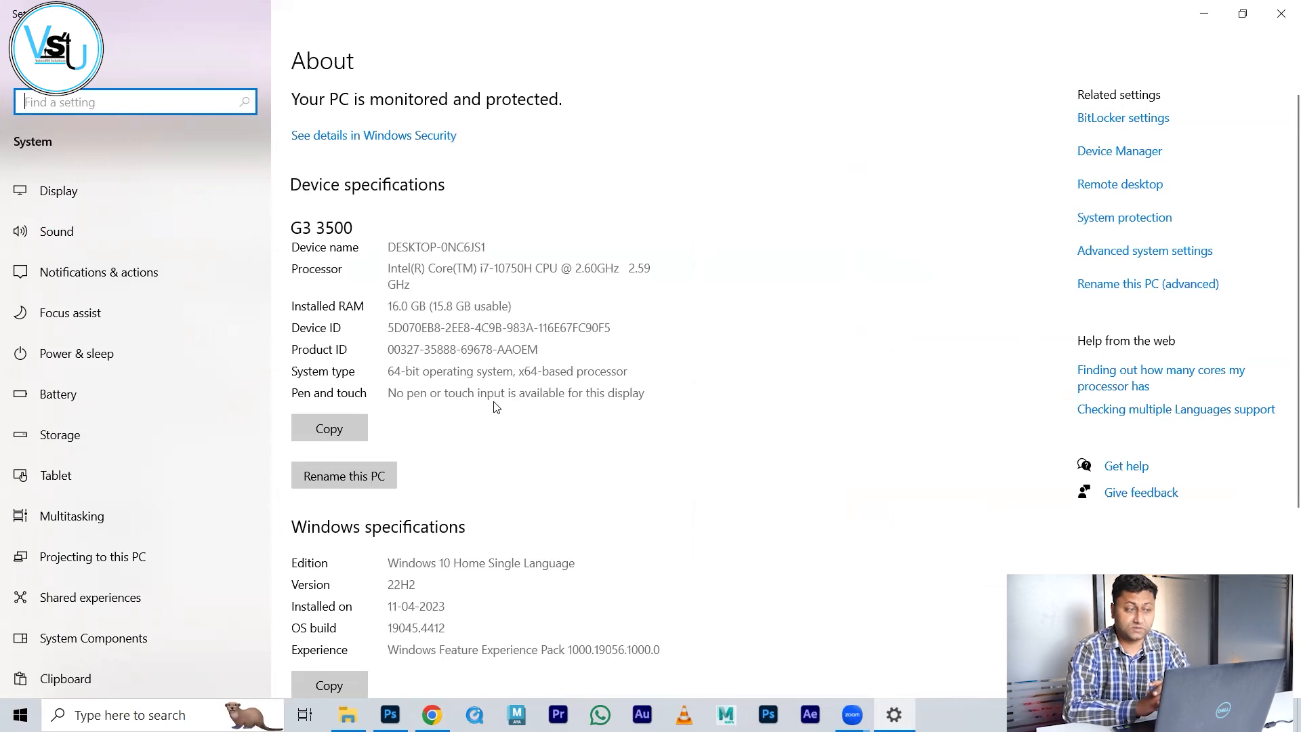
drag(518, 371, 644, 370)
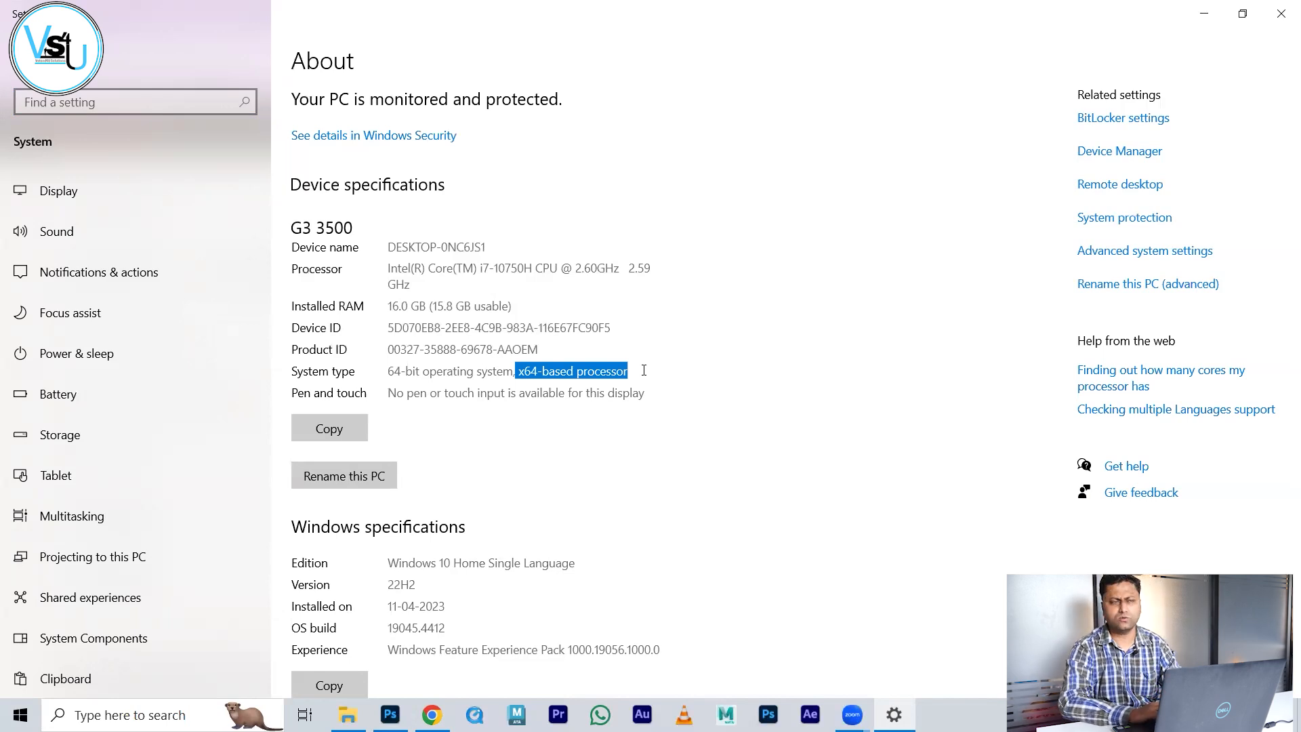
key(alt+Tab)
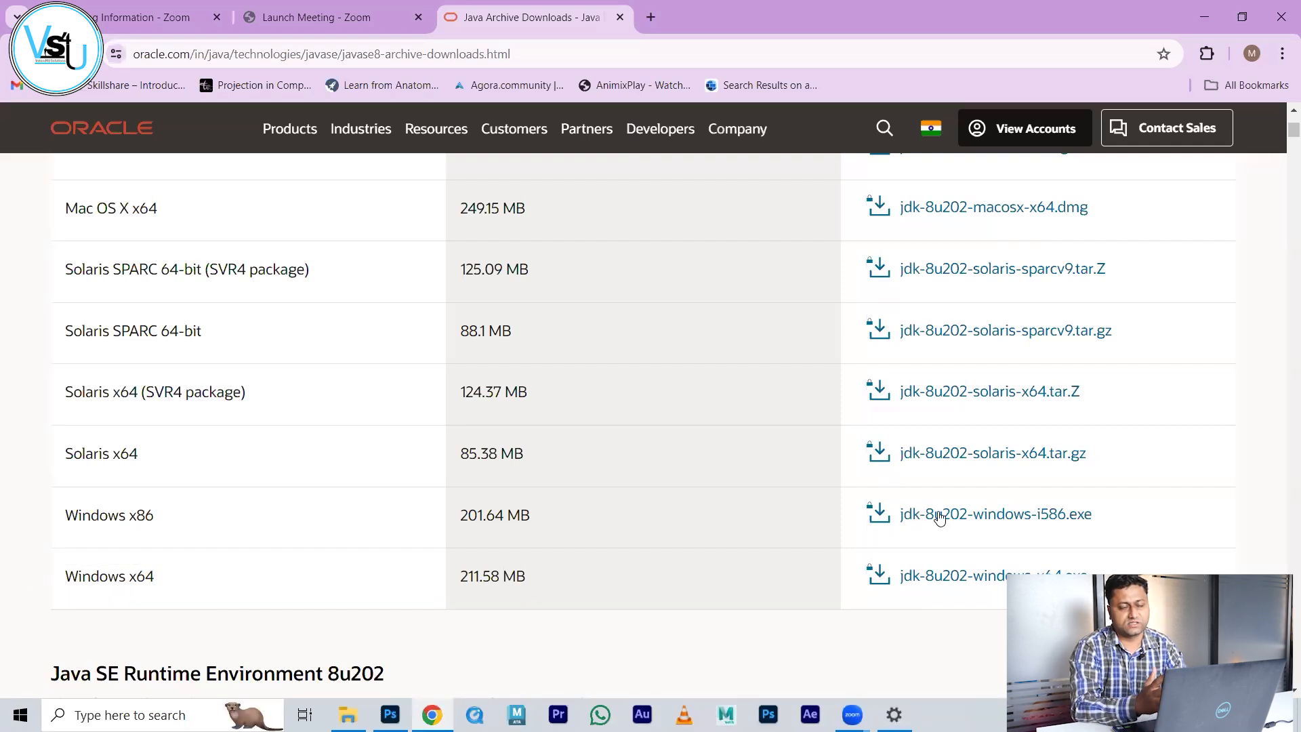
Step: Accept the Oracle license and download jdk-8u202-windows-x64.exe
click(939, 582)
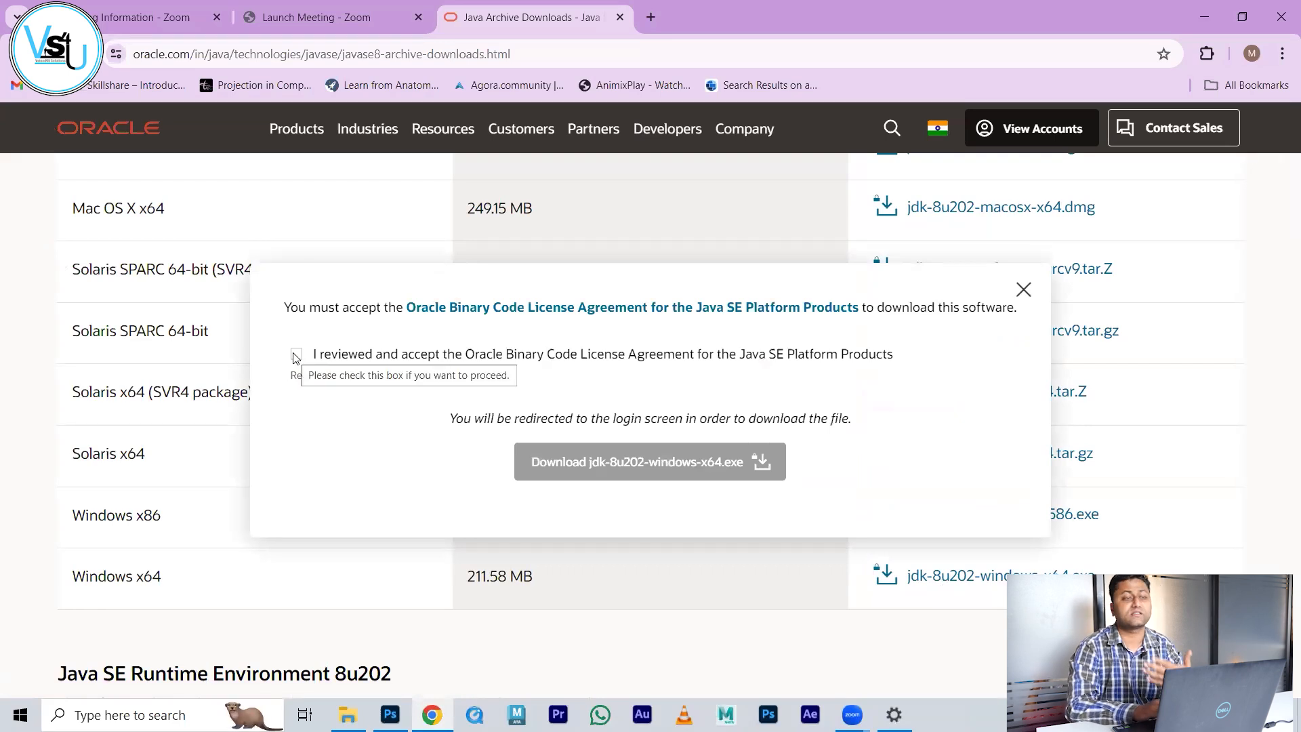
click(296, 355)
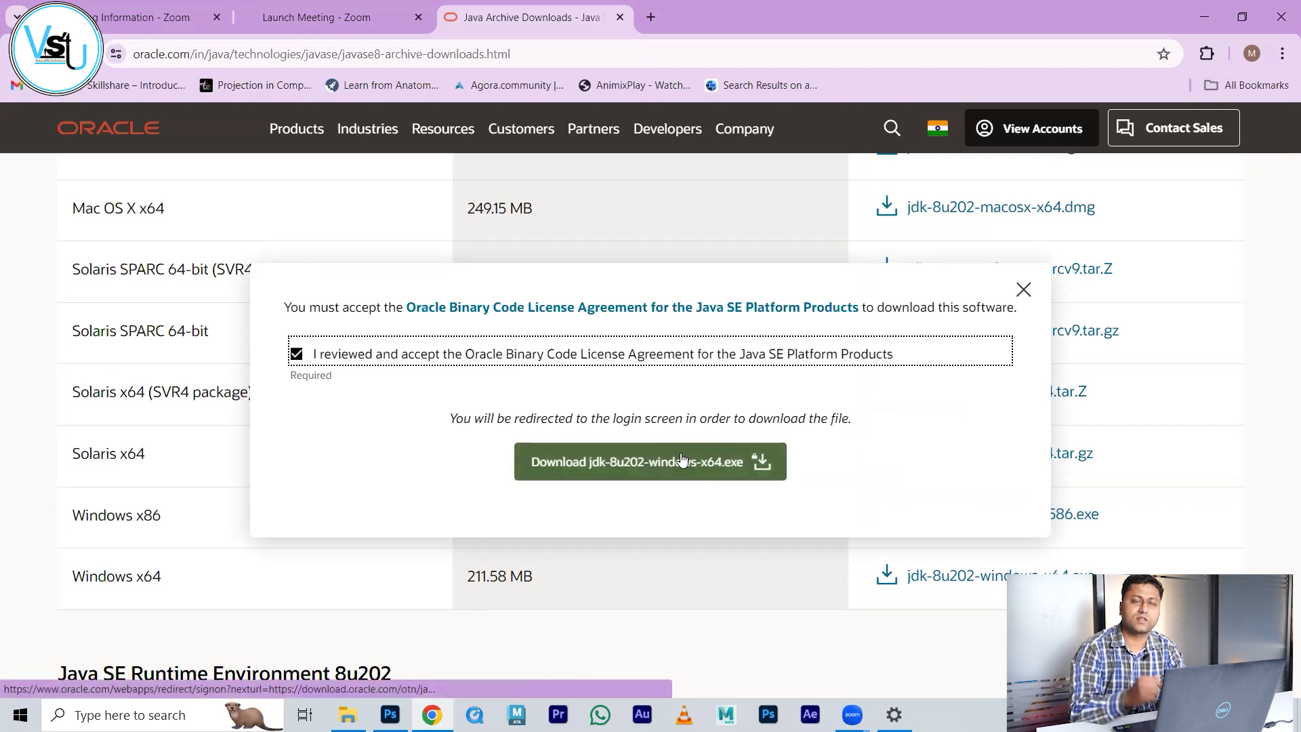
click(587, 472)
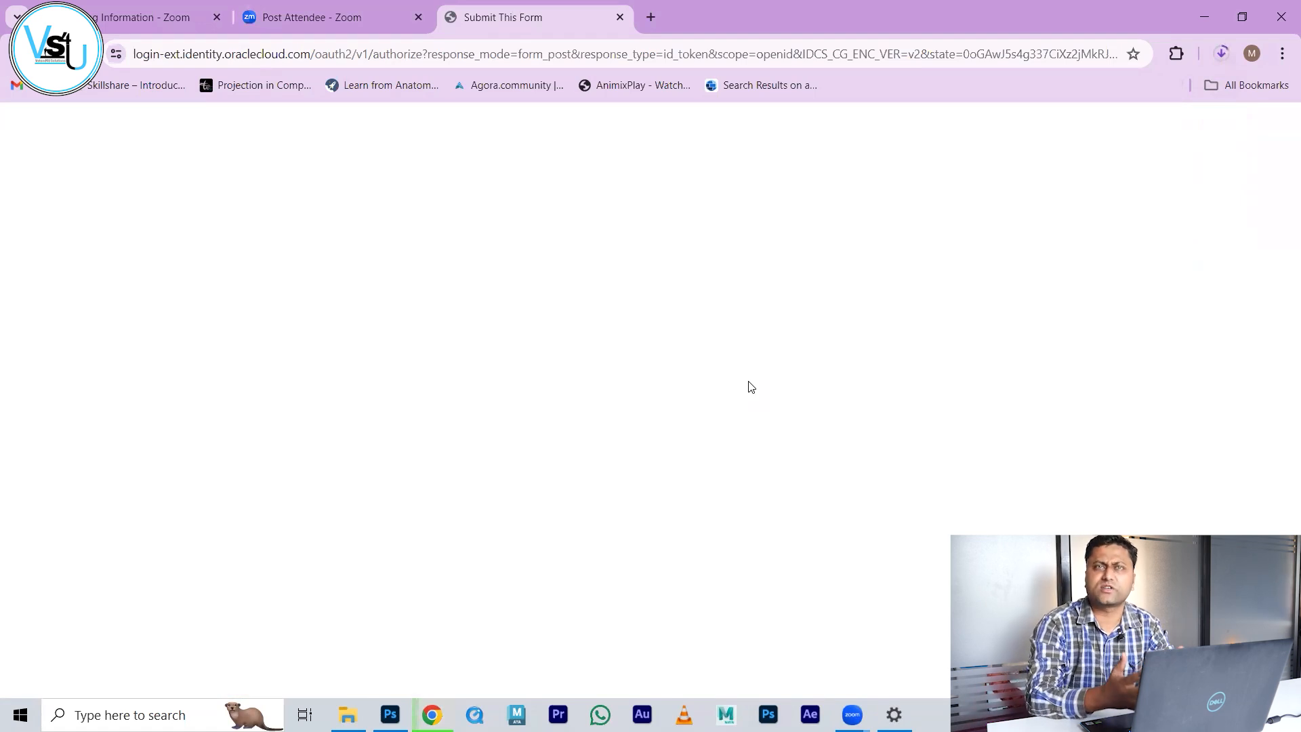
Step: Follow the jdk-8u202-windows-x64 download until it finishes, then show it in the Downloads folder
click(1222, 61)
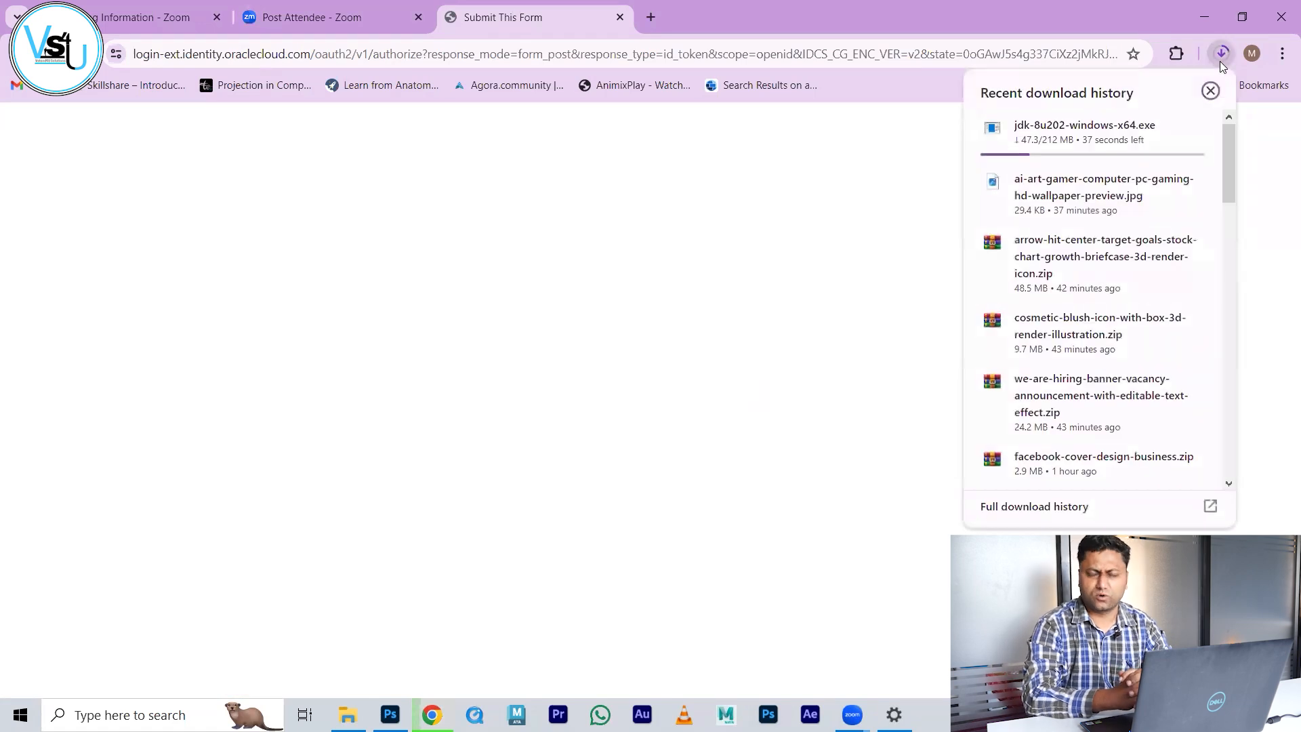
mouse_move(1194, 124)
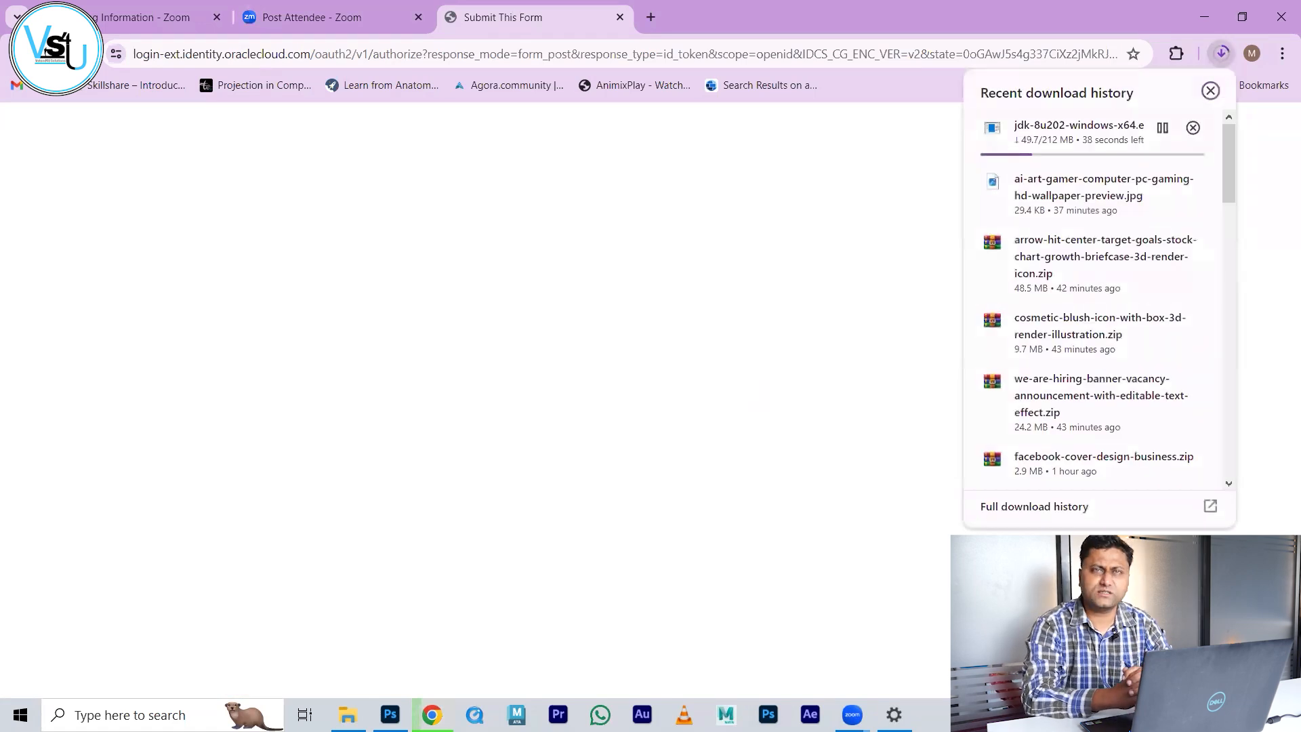
click(1221, 44)
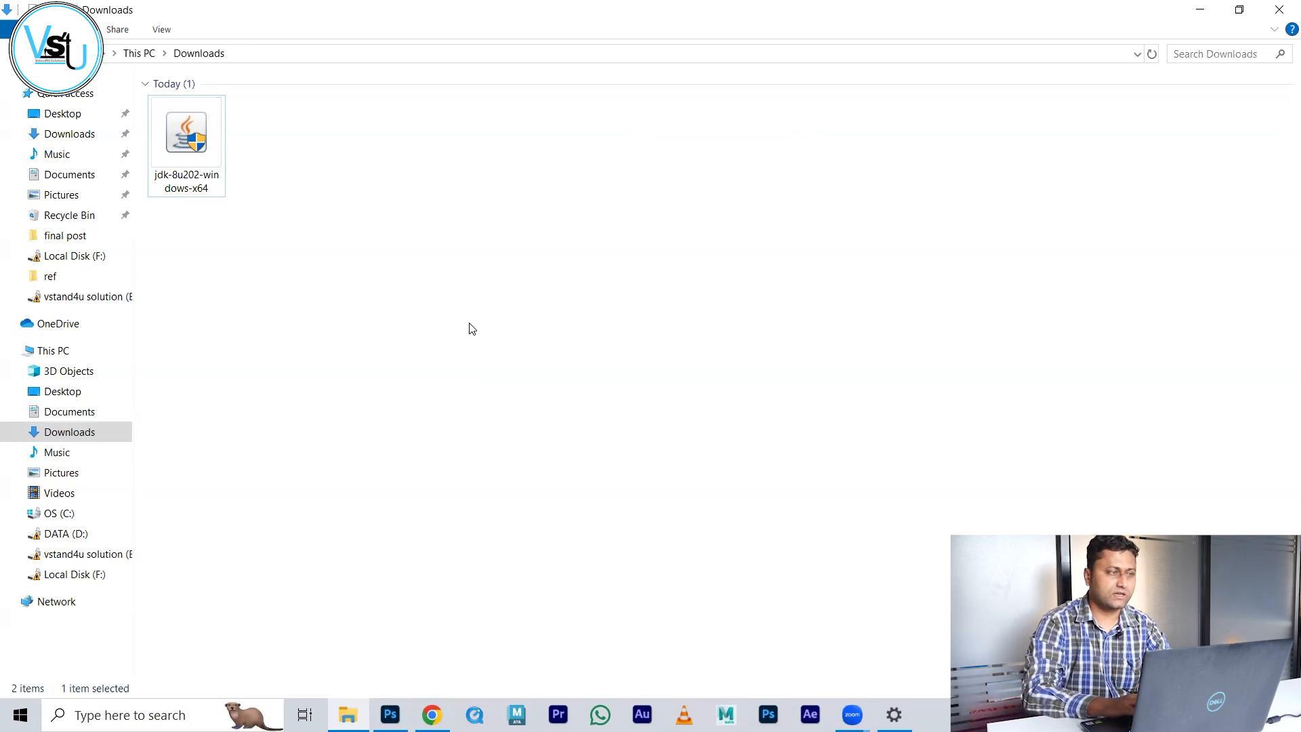
Step: Run jdk-8u202-windows-x64 as administrator and approve the UAC prompt
double_click(207, 142)
right_click(208, 143)
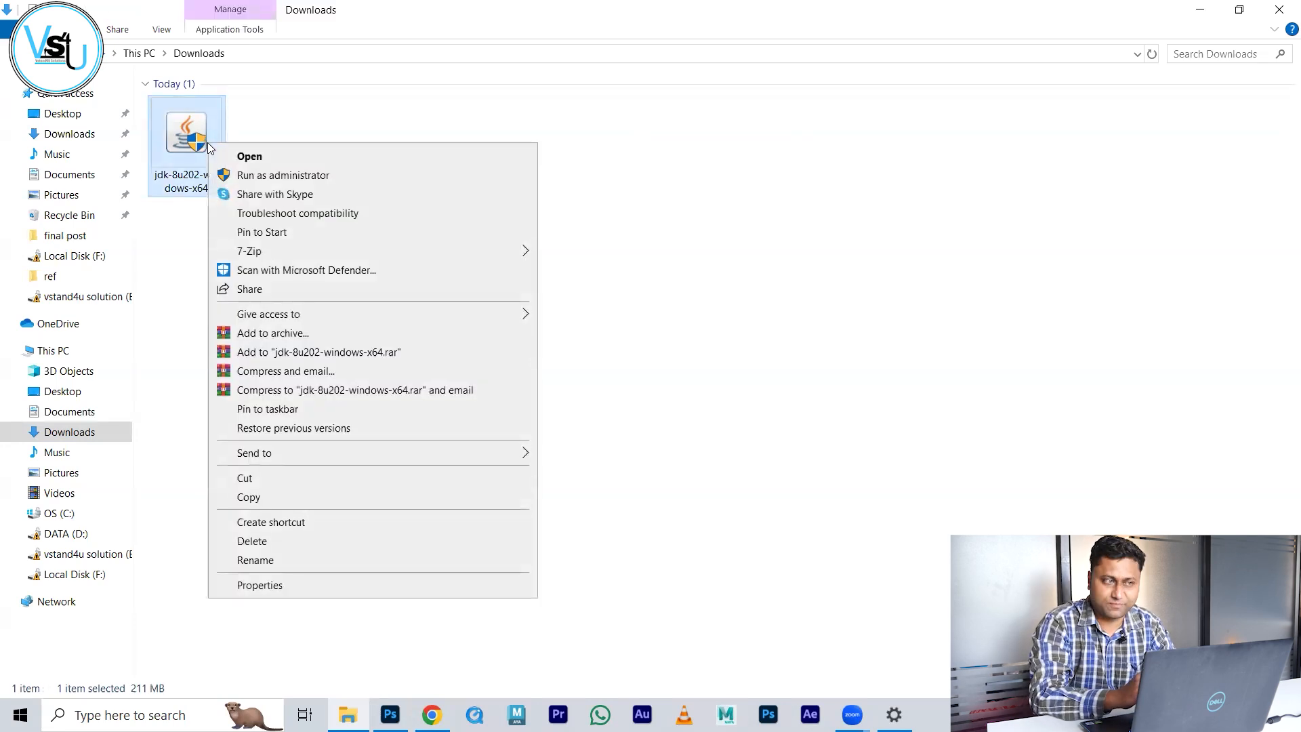
click(319, 177)
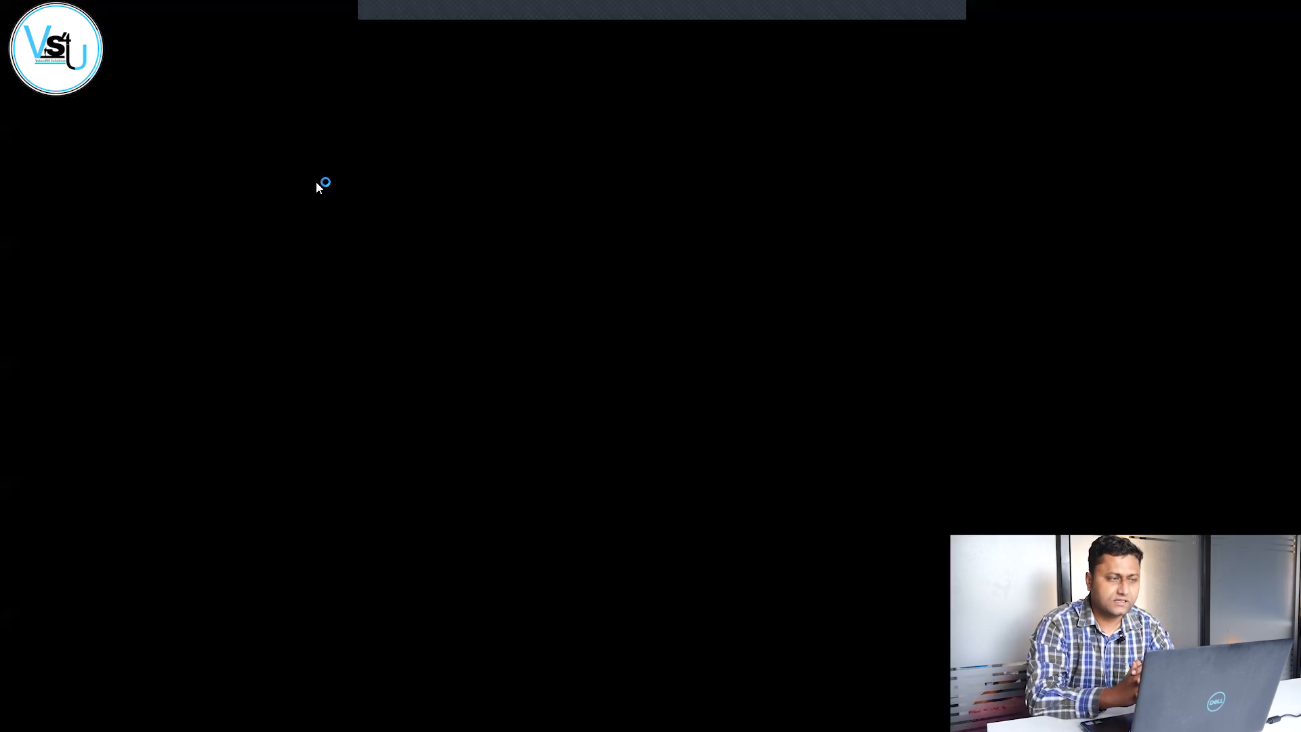
click(556, 467)
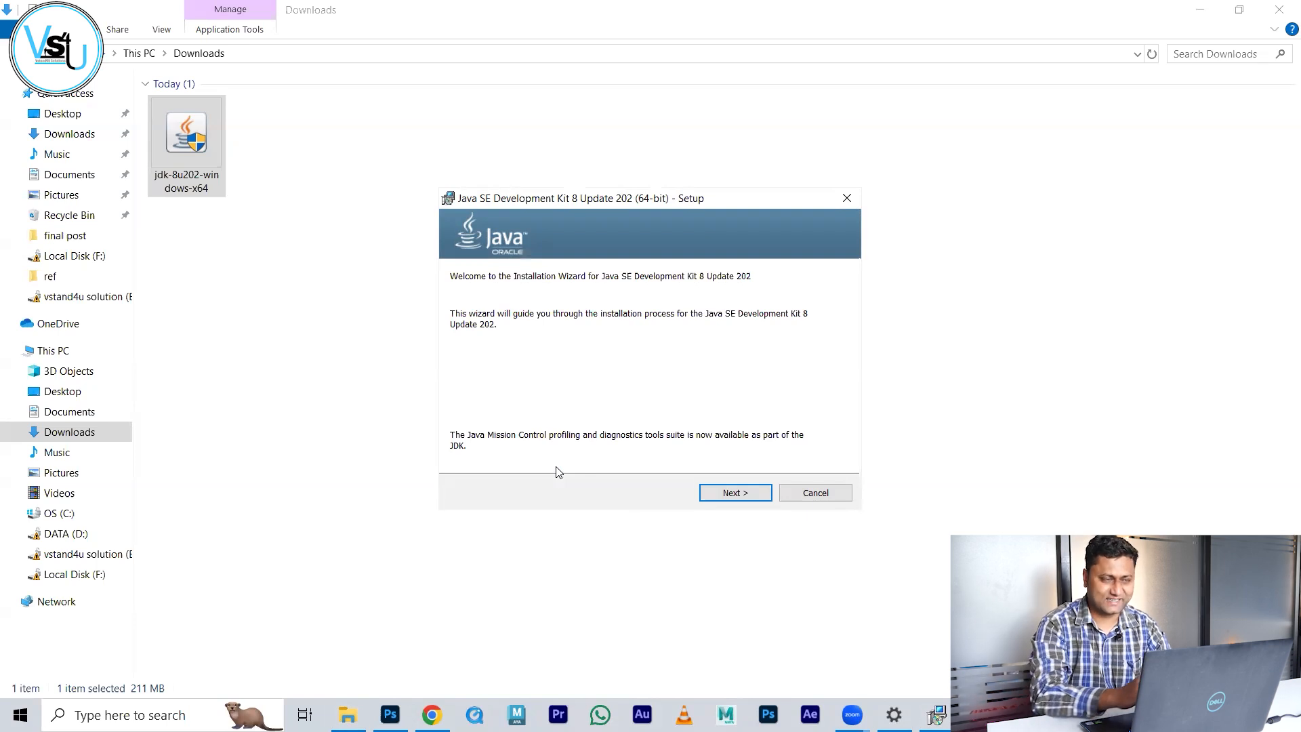
Step: Install JDK 8 Update 202 with default features and JRE folder, then close the installer
click(740, 495)
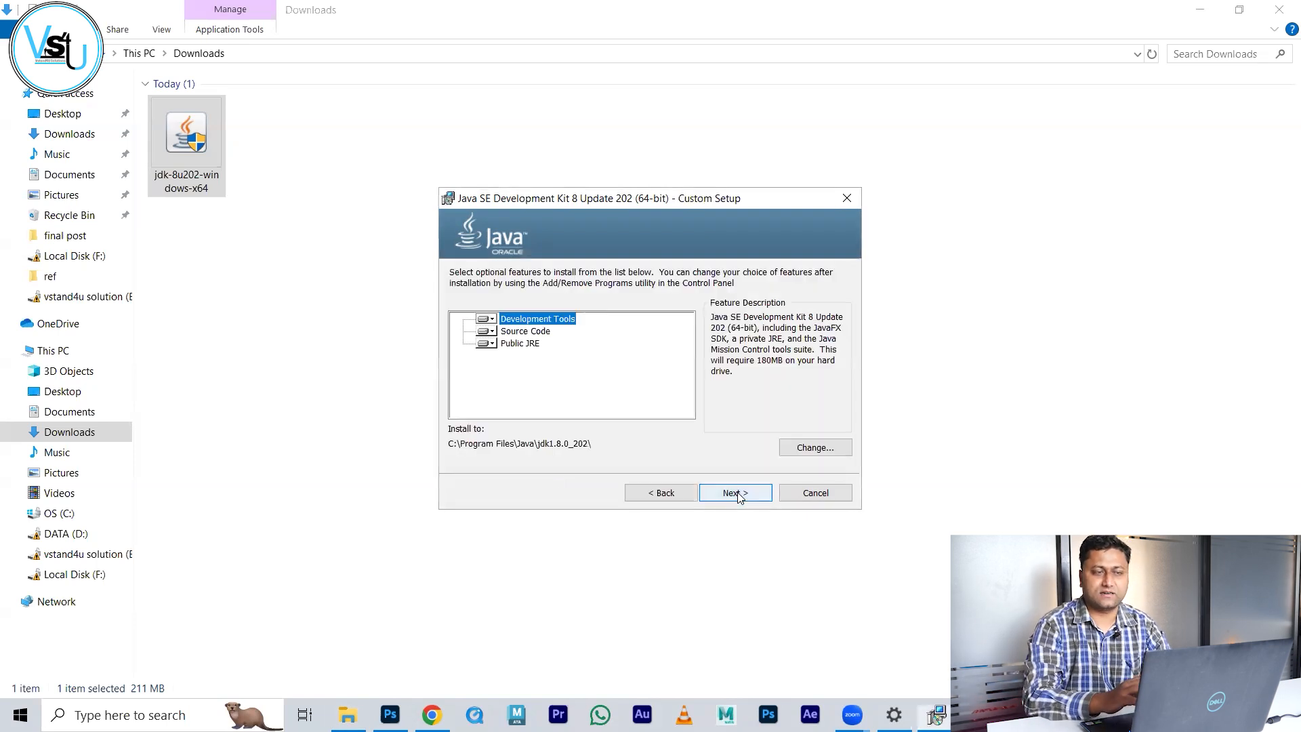
click(740, 495)
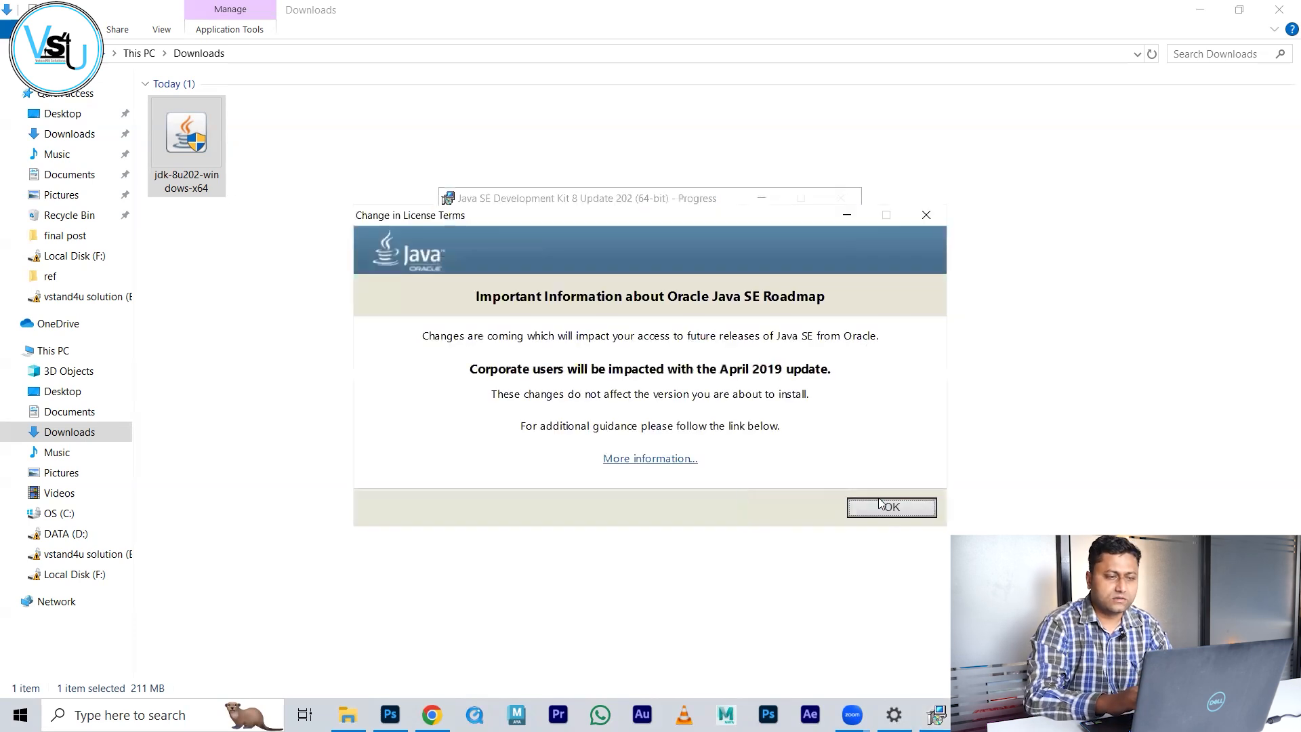
click(882, 509)
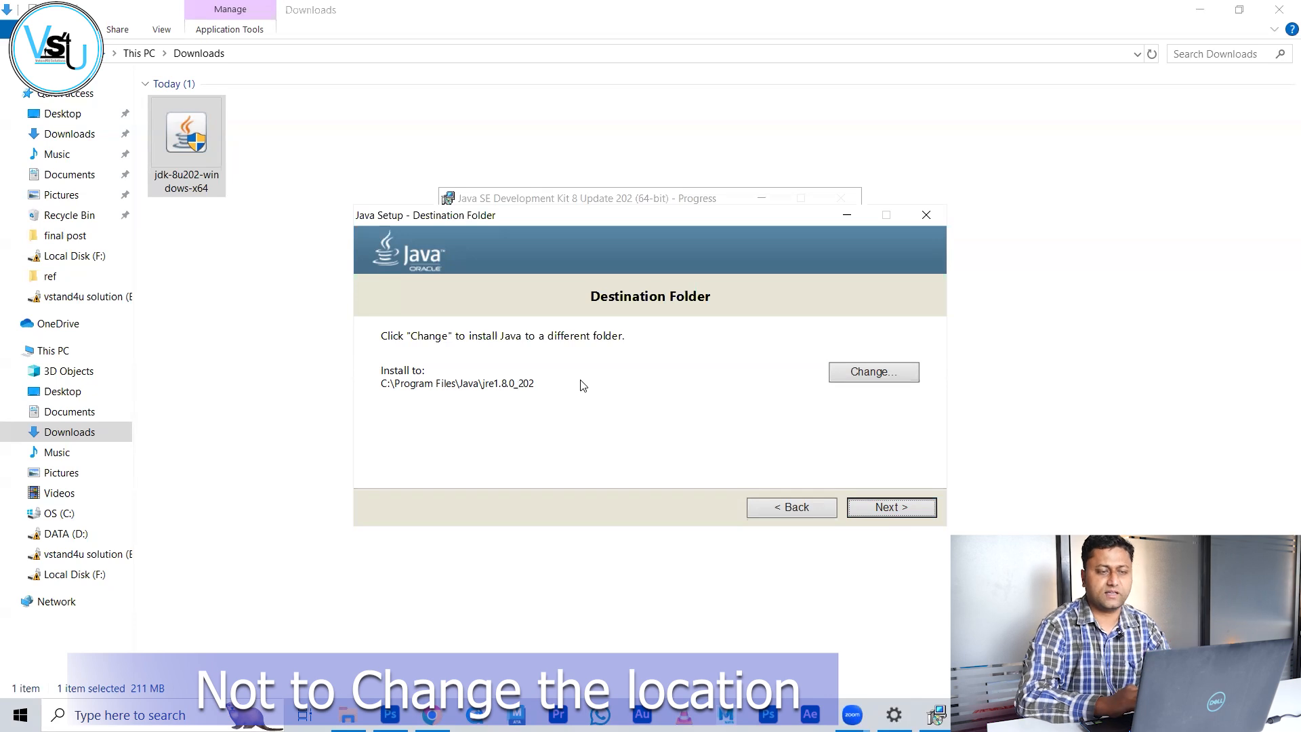
click(885, 508)
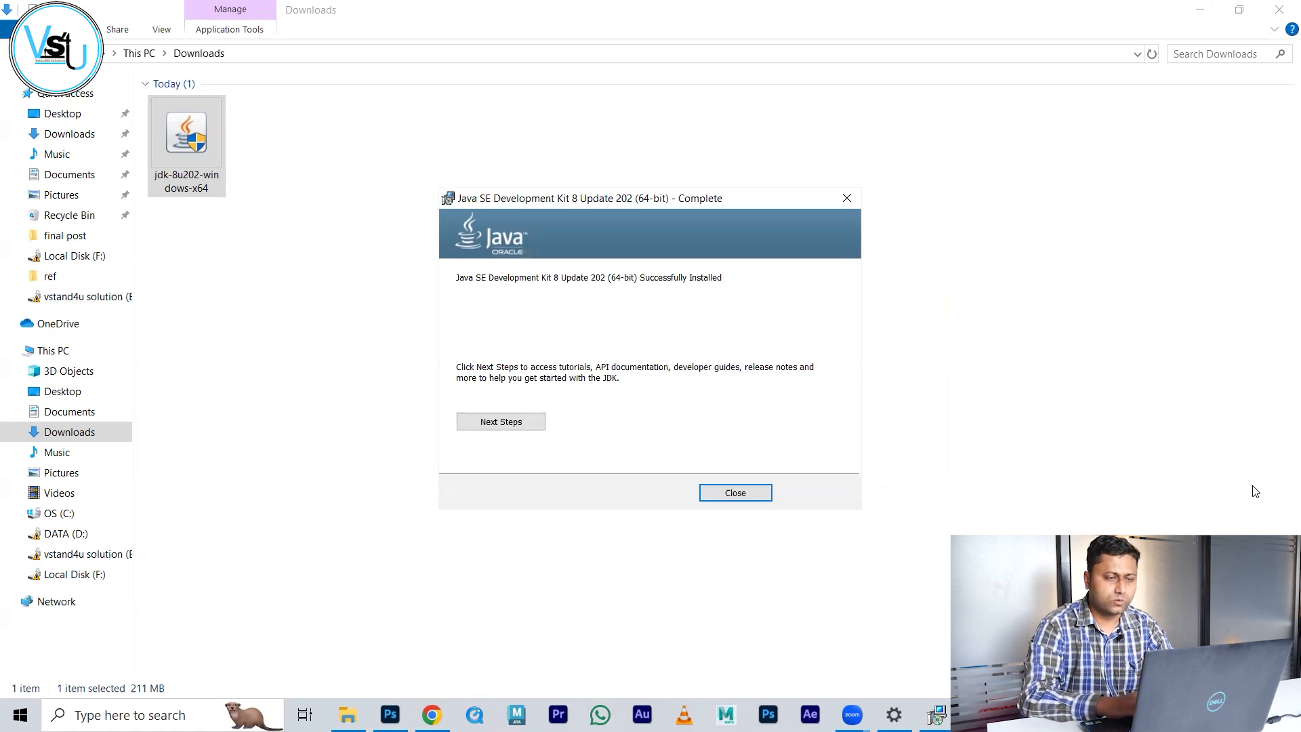
click(738, 495)
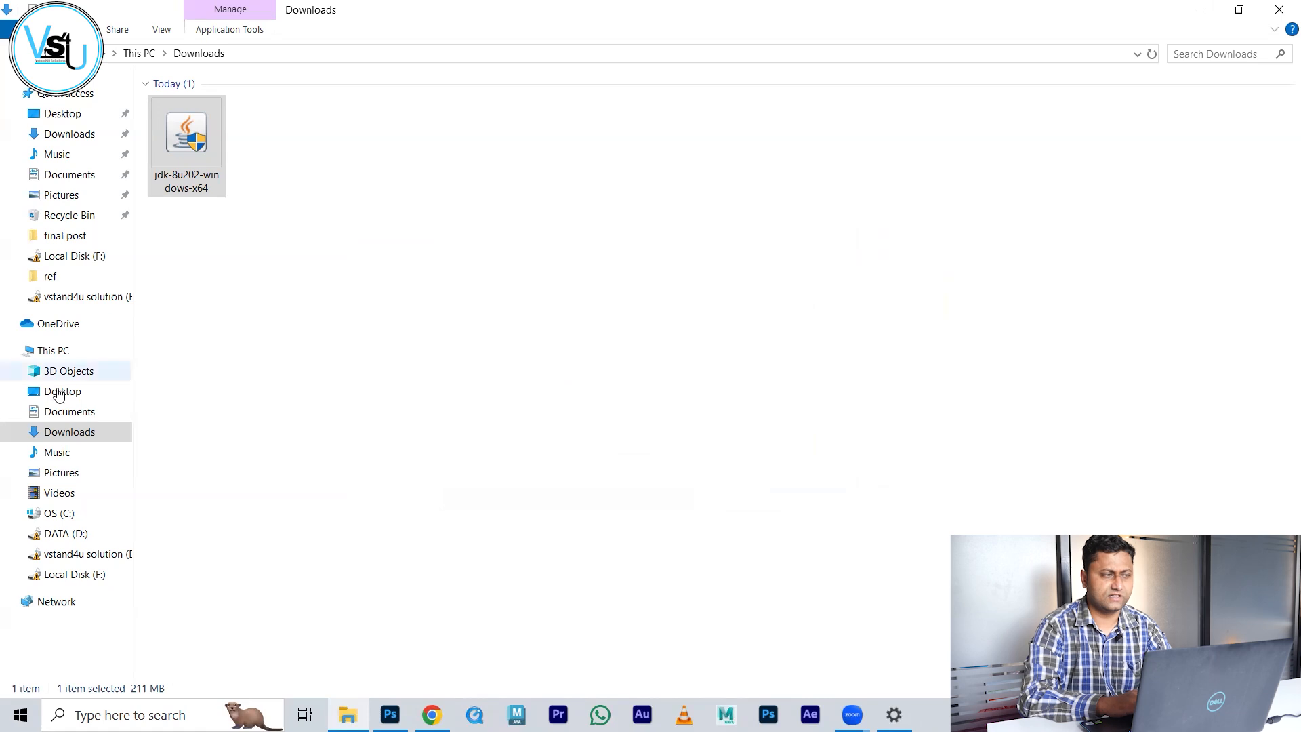
Step: Go to C:\Program Files\Java\jdk1.8.0_202\bin and reveal its full path in the address bar
click(45, 522)
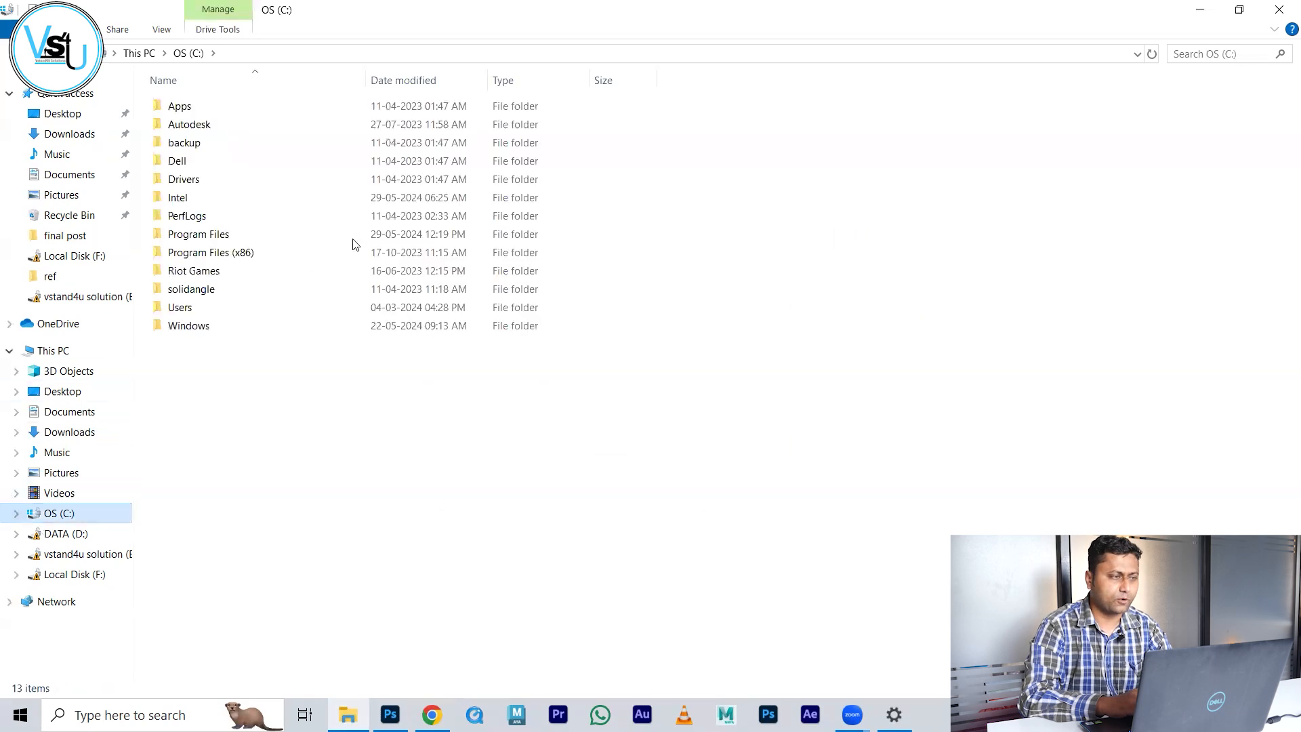
double_click(231, 237)
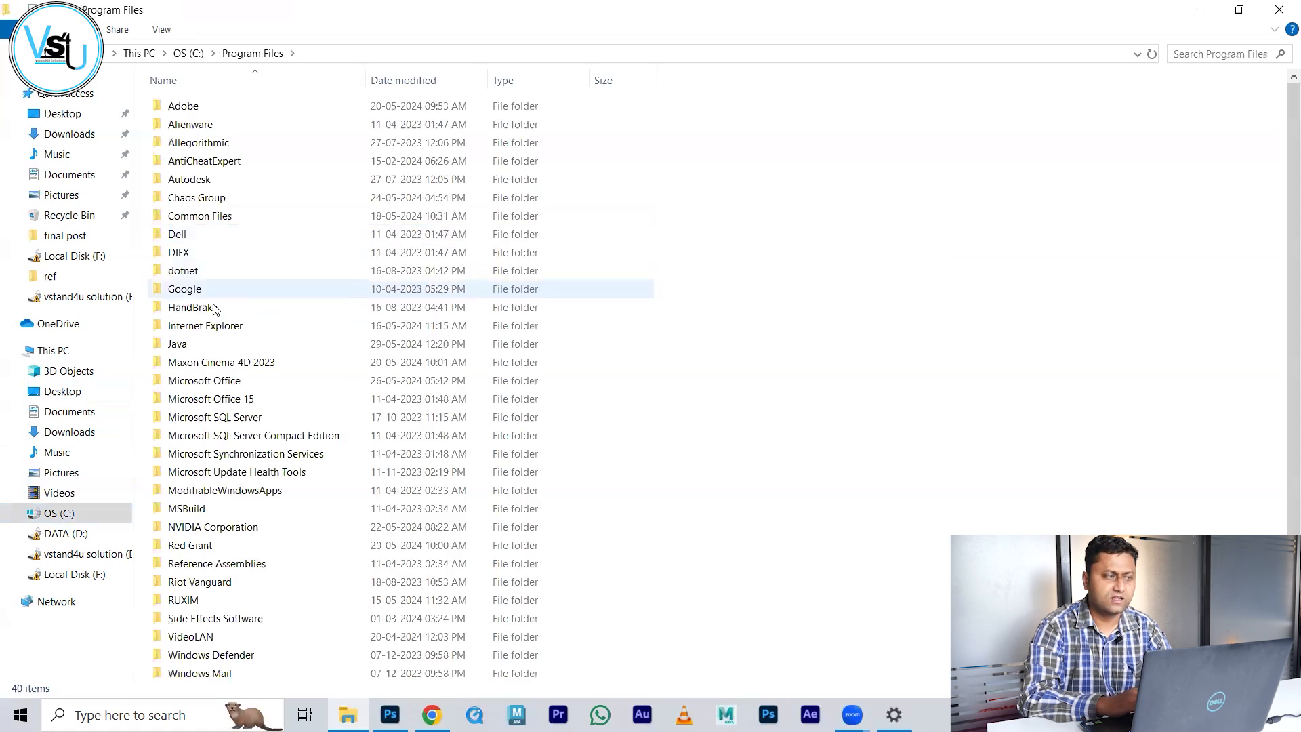
click(219, 344)
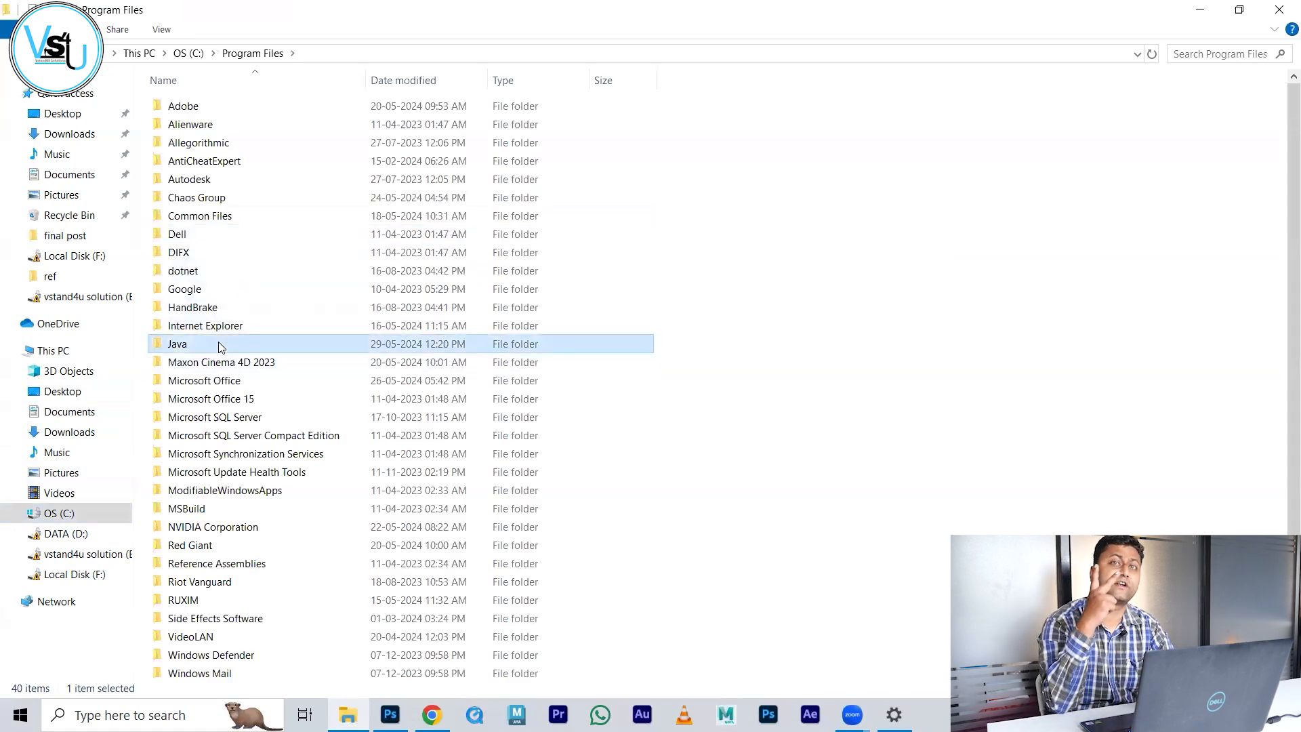
double_click(219, 345)
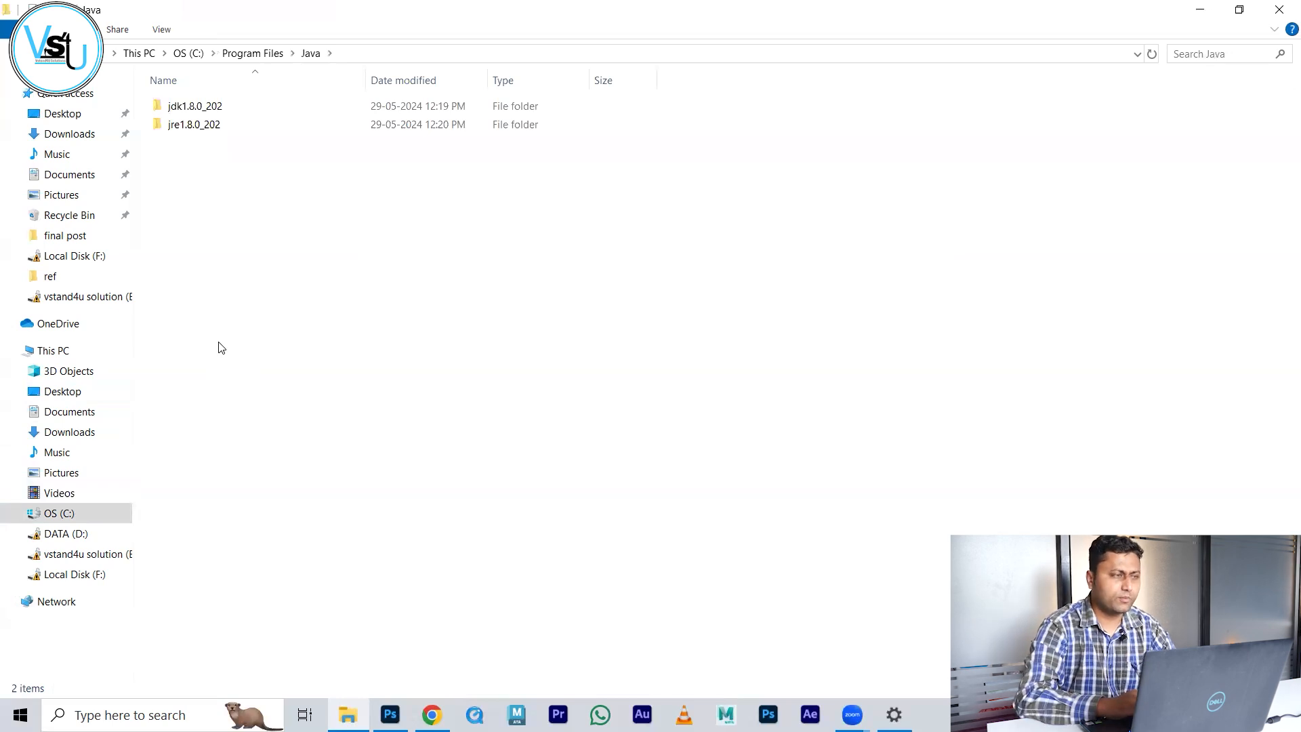
double_click(244, 106)
double_click(244, 106)
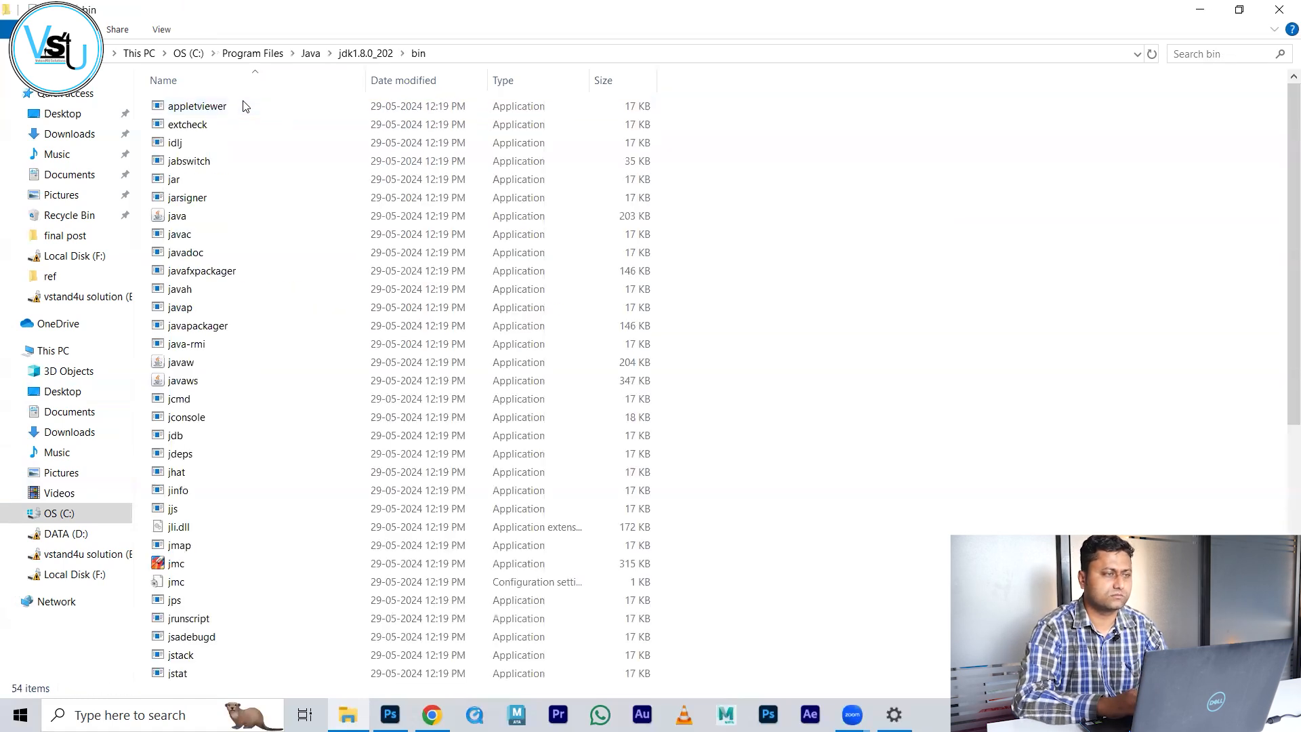
click(1036, 53)
key(ctrl+c)
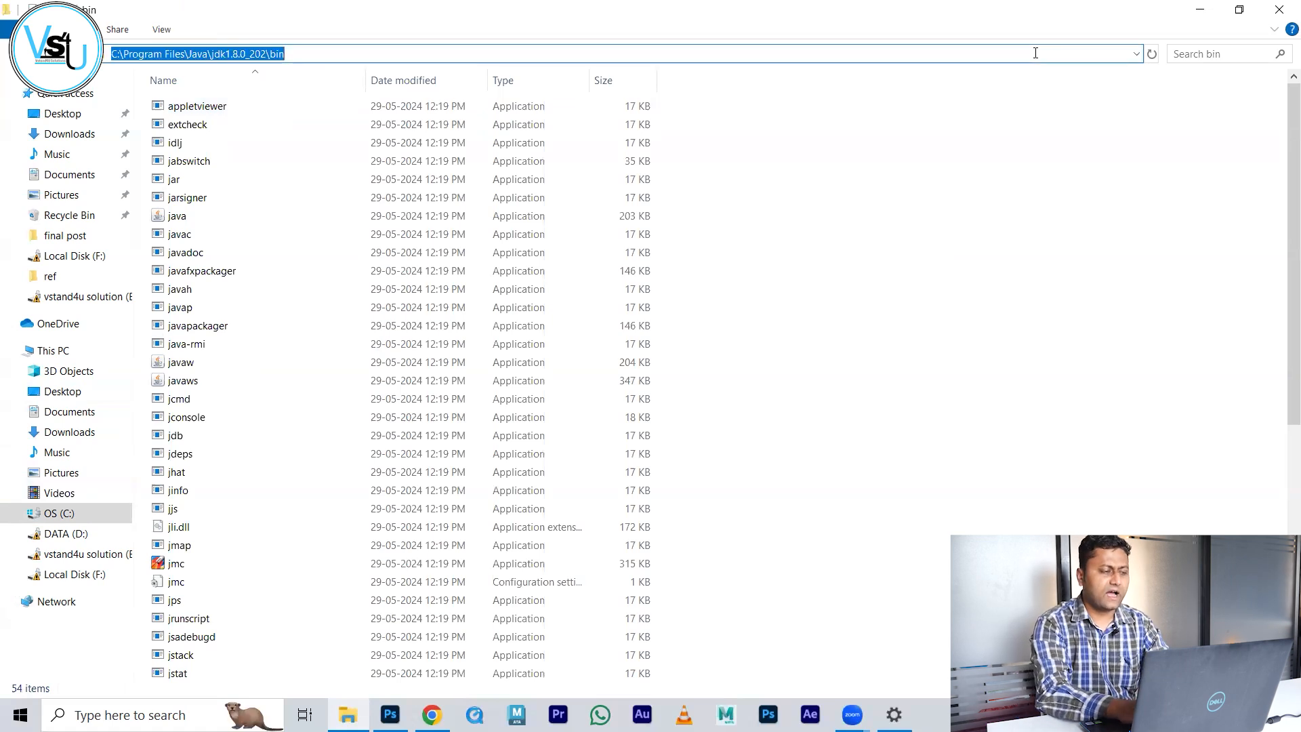
Step: Copy the jdk bin path and paste it into a new Notepad note
key(super+r)
text(notepad)
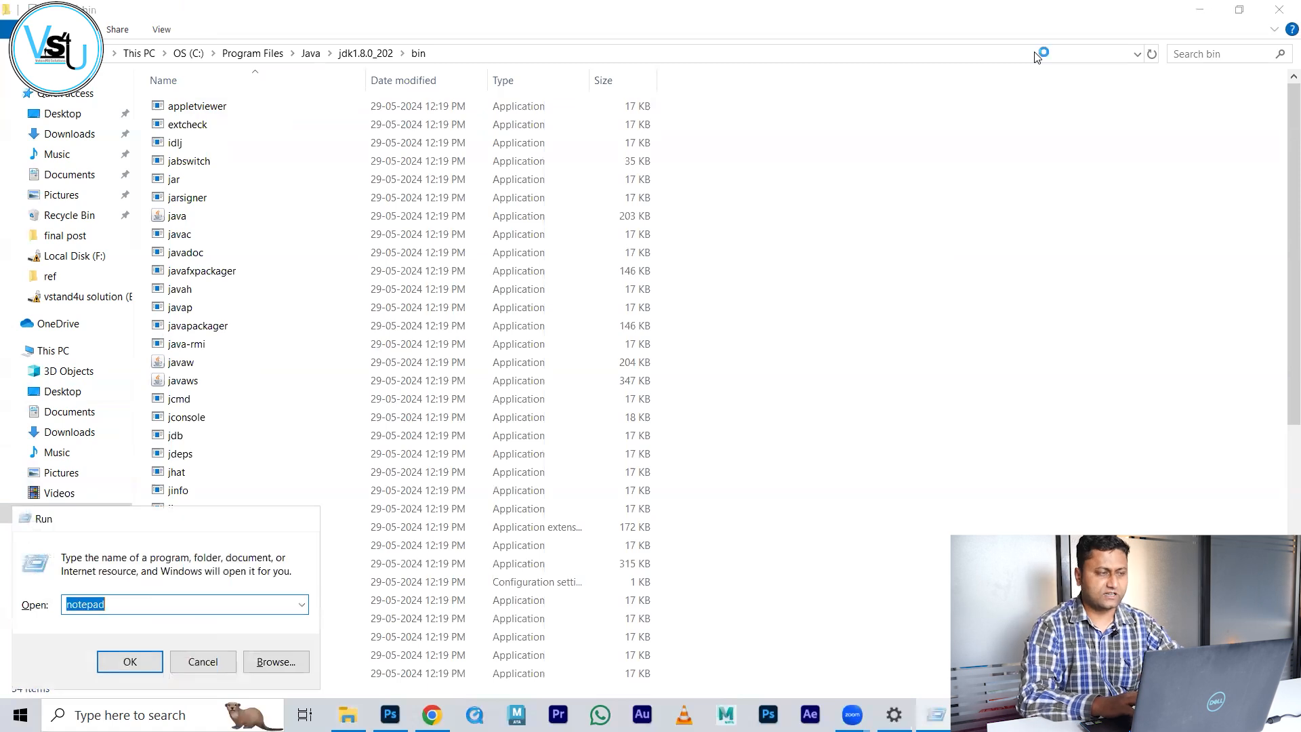
key(Return)
key(ctrl+v)
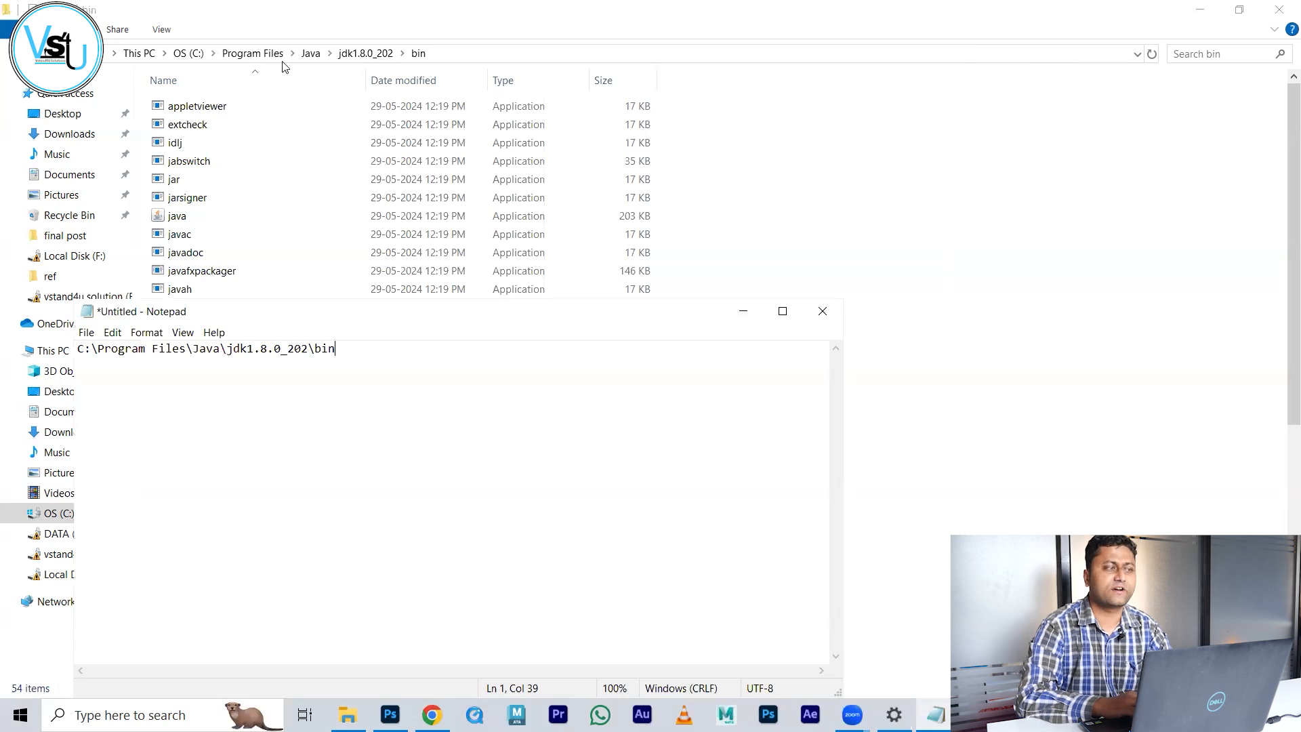
Step: Copy the C:\Program Files\Java\jre1.8.0_202\bin path and paste it on line 2 in Notepad
click(312, 53)
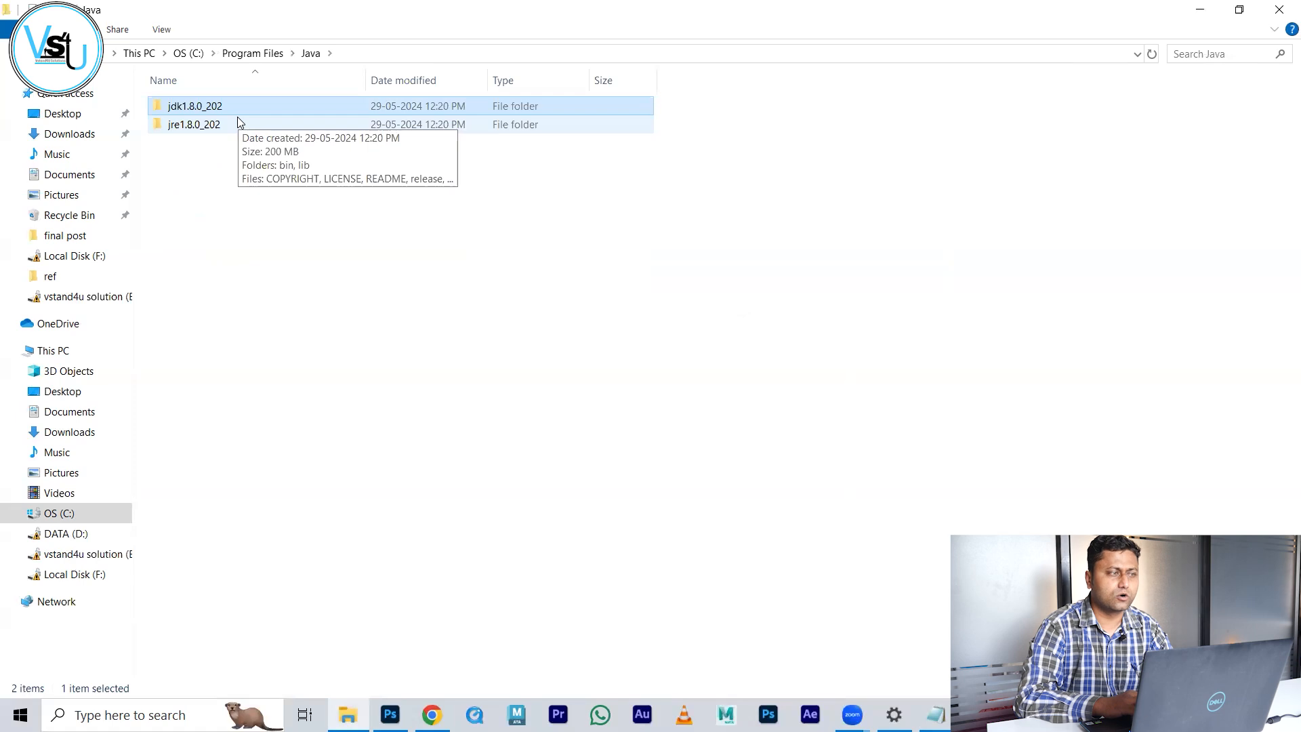
double_click(237, 119)
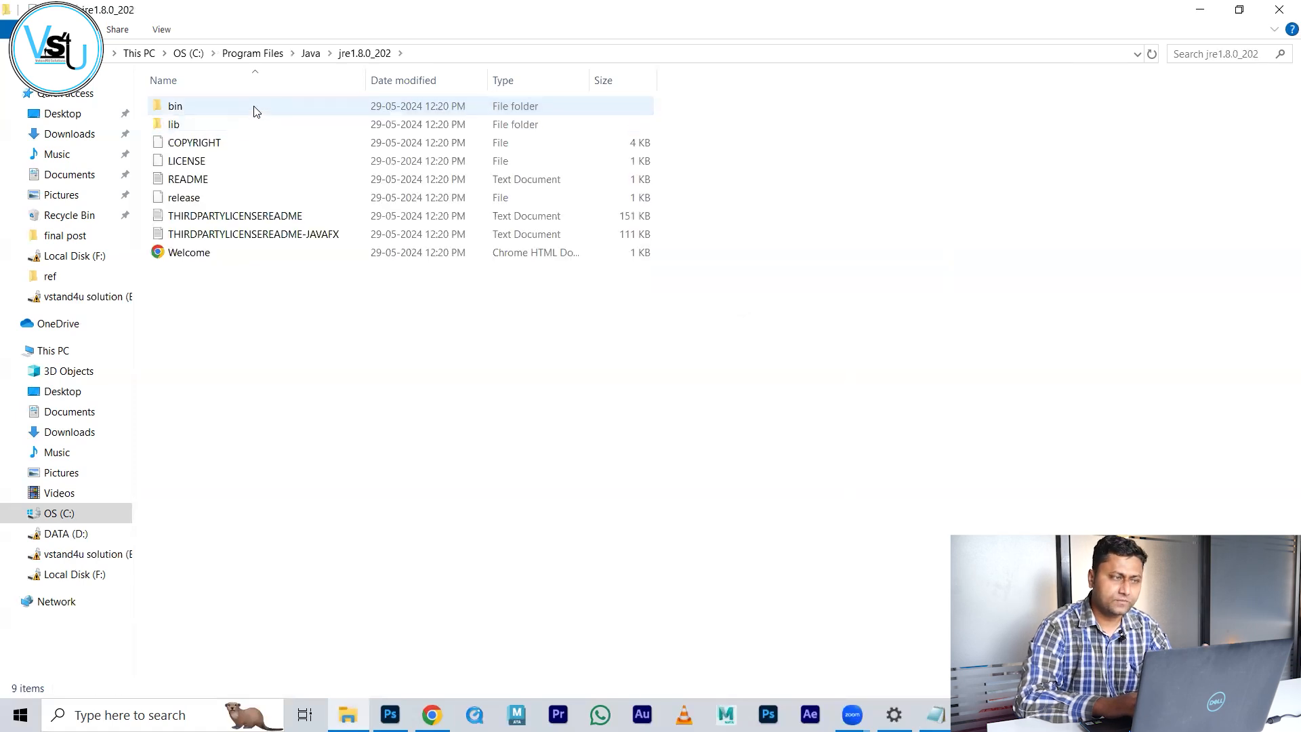
double_click(254, 107)
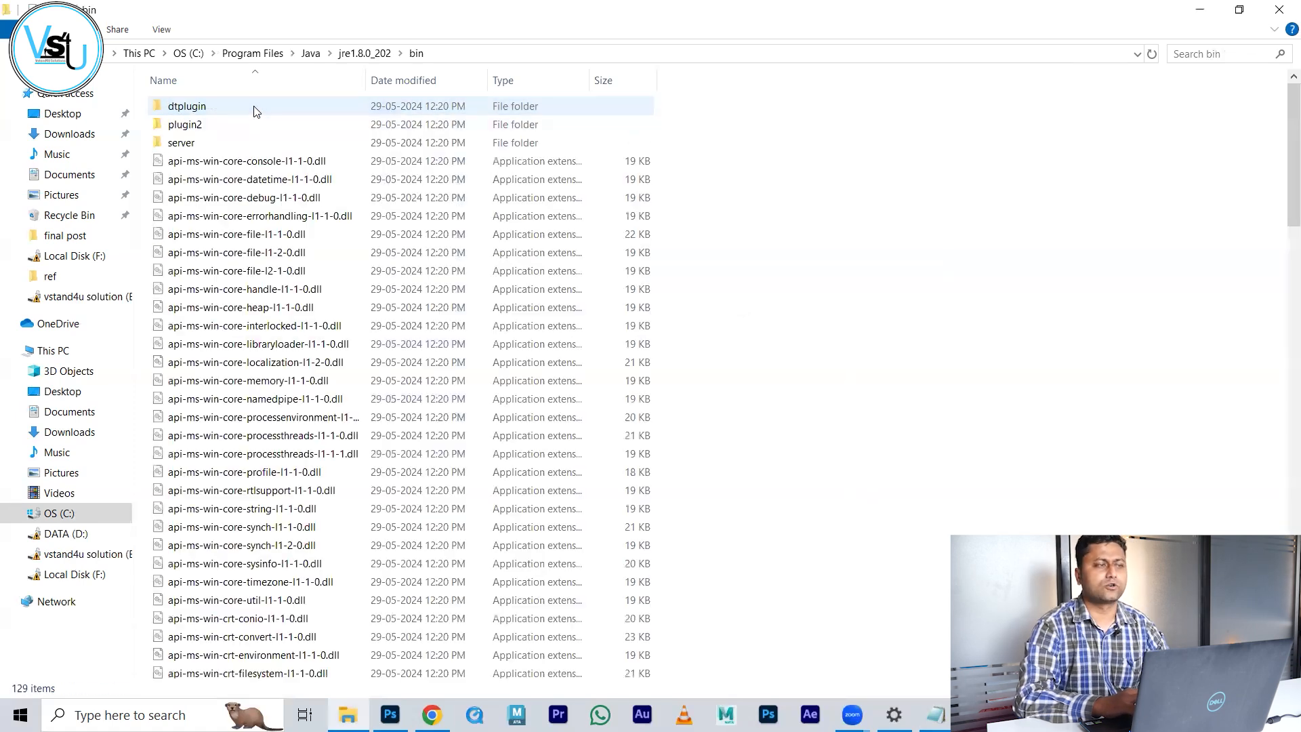
click(524, 54)
key(ctrl+c)
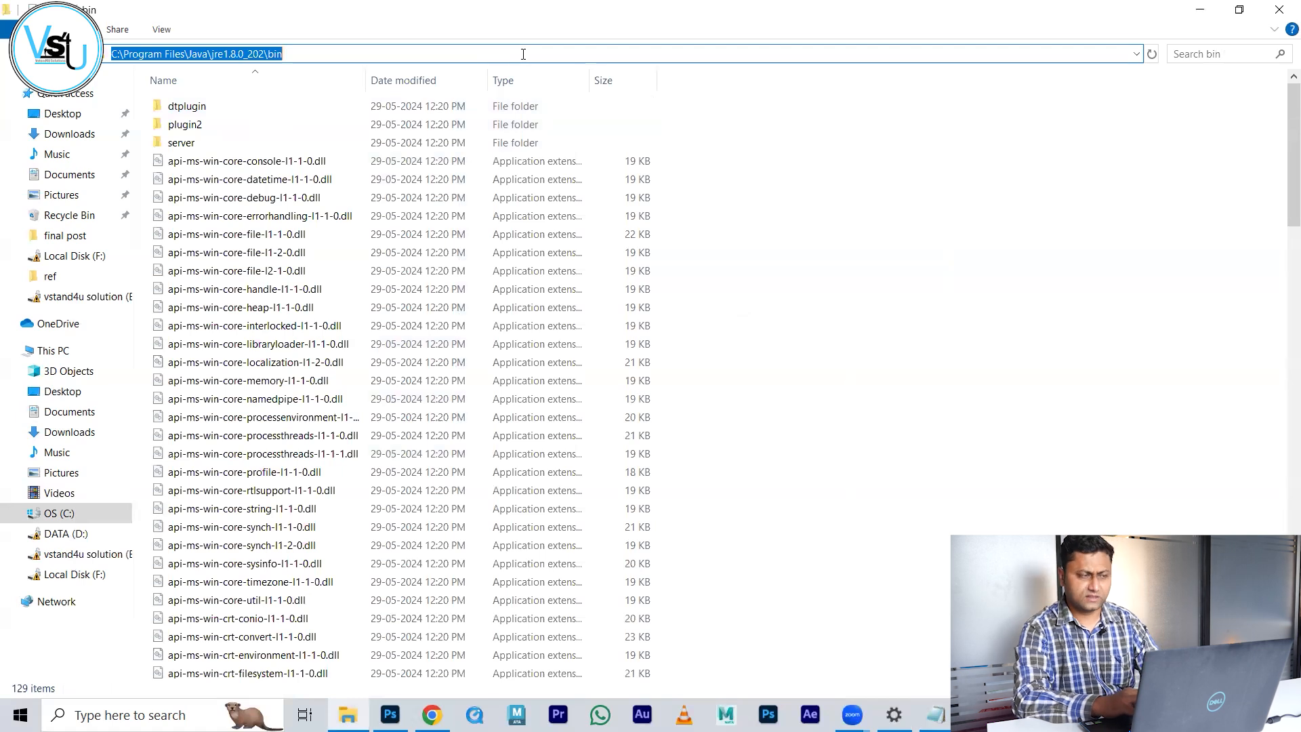
key(alt+Tab)
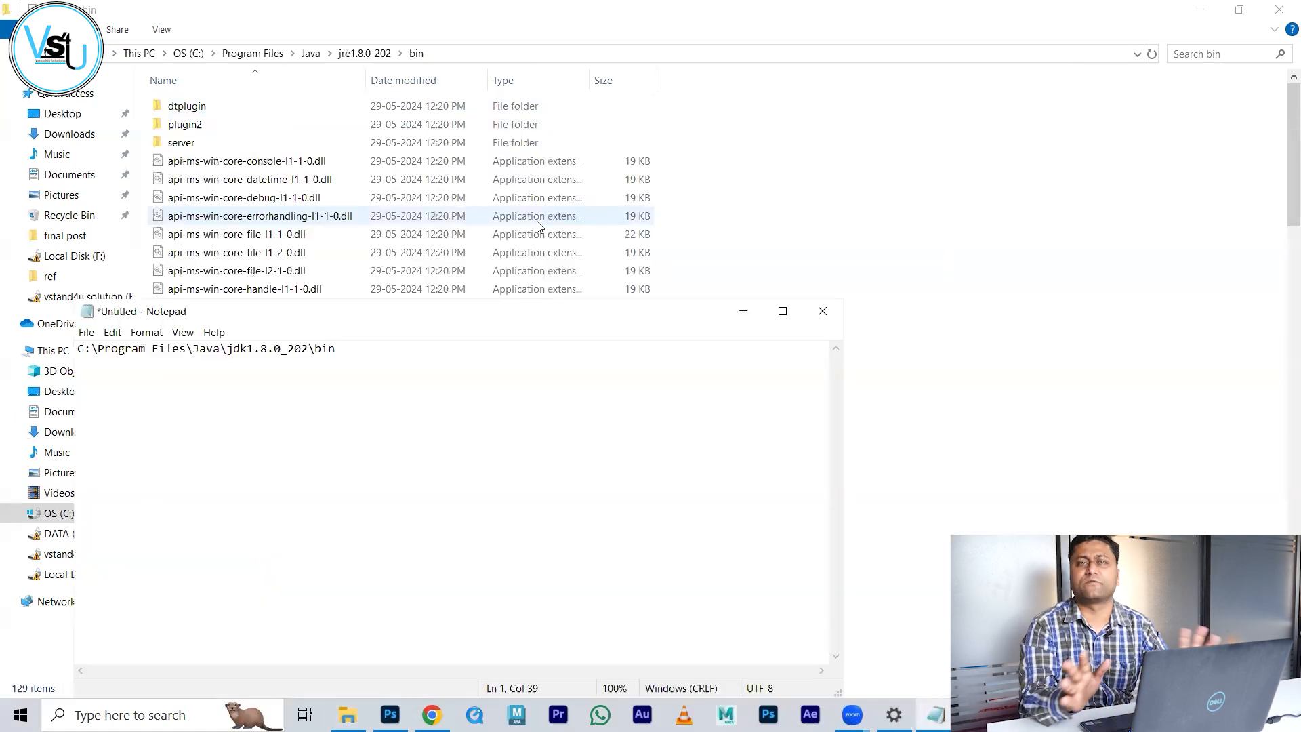
key(ctrl+v)
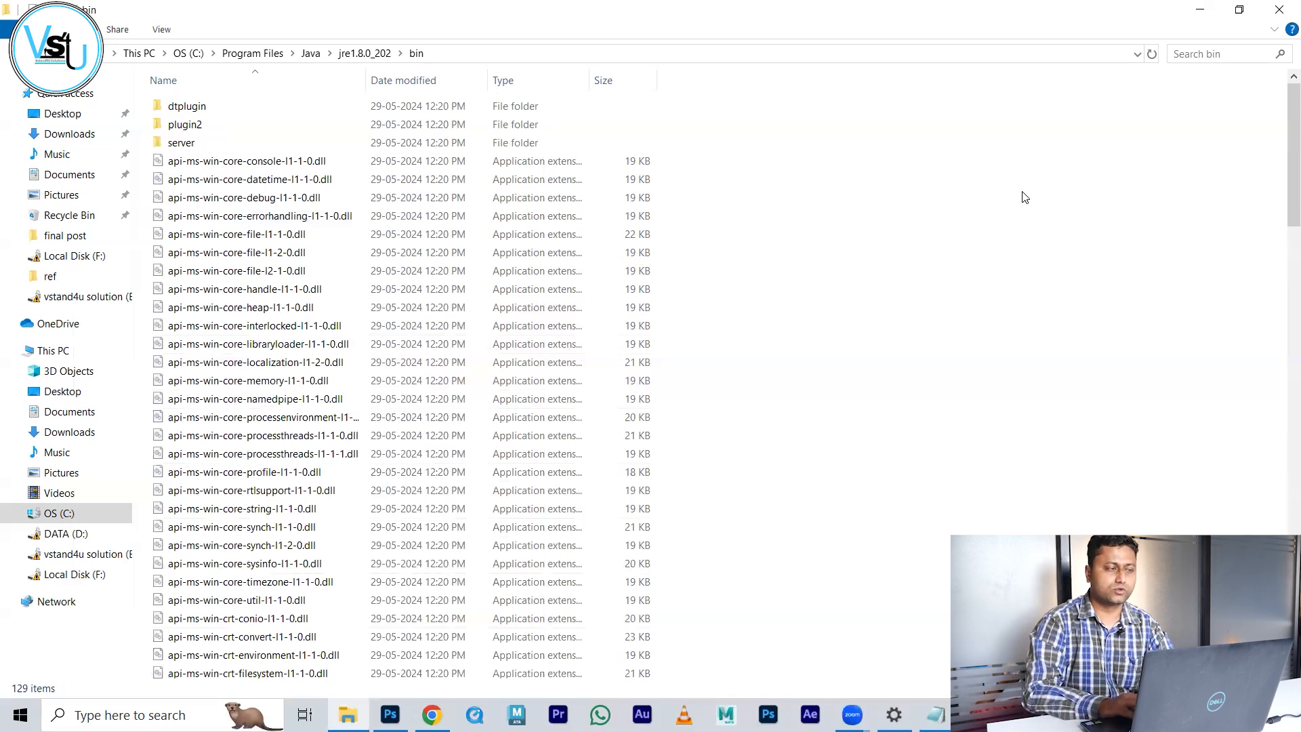
Step: Open This PC's Properties and go to Advanced system settings
click(76, 351)
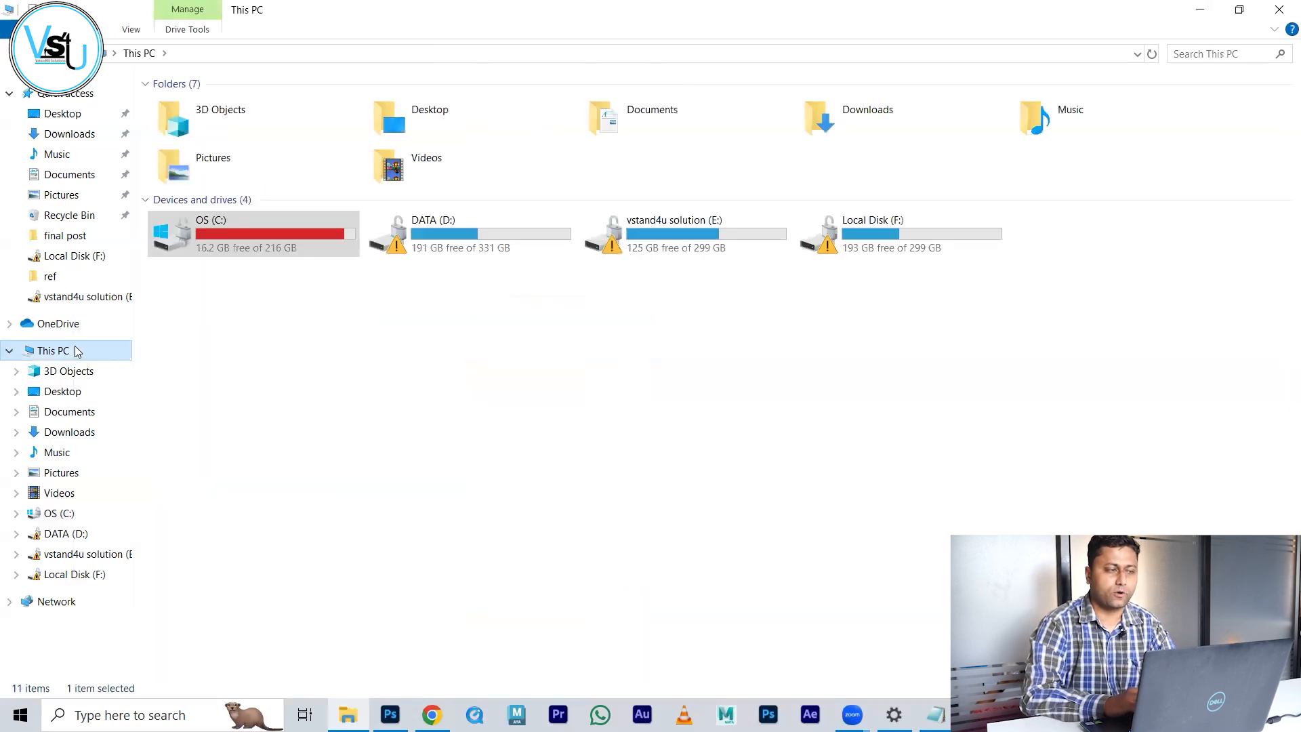
right_click(76, 351)
click(204, 574)
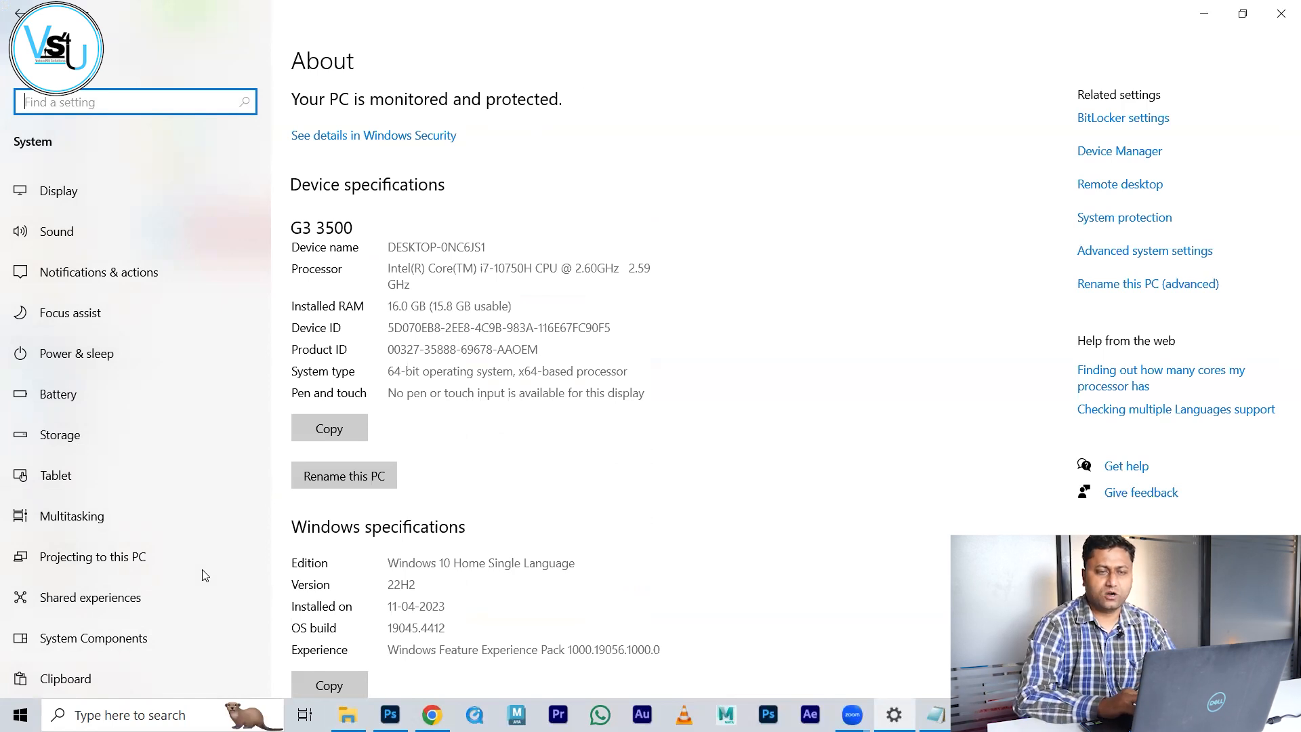
click(1167, 259)
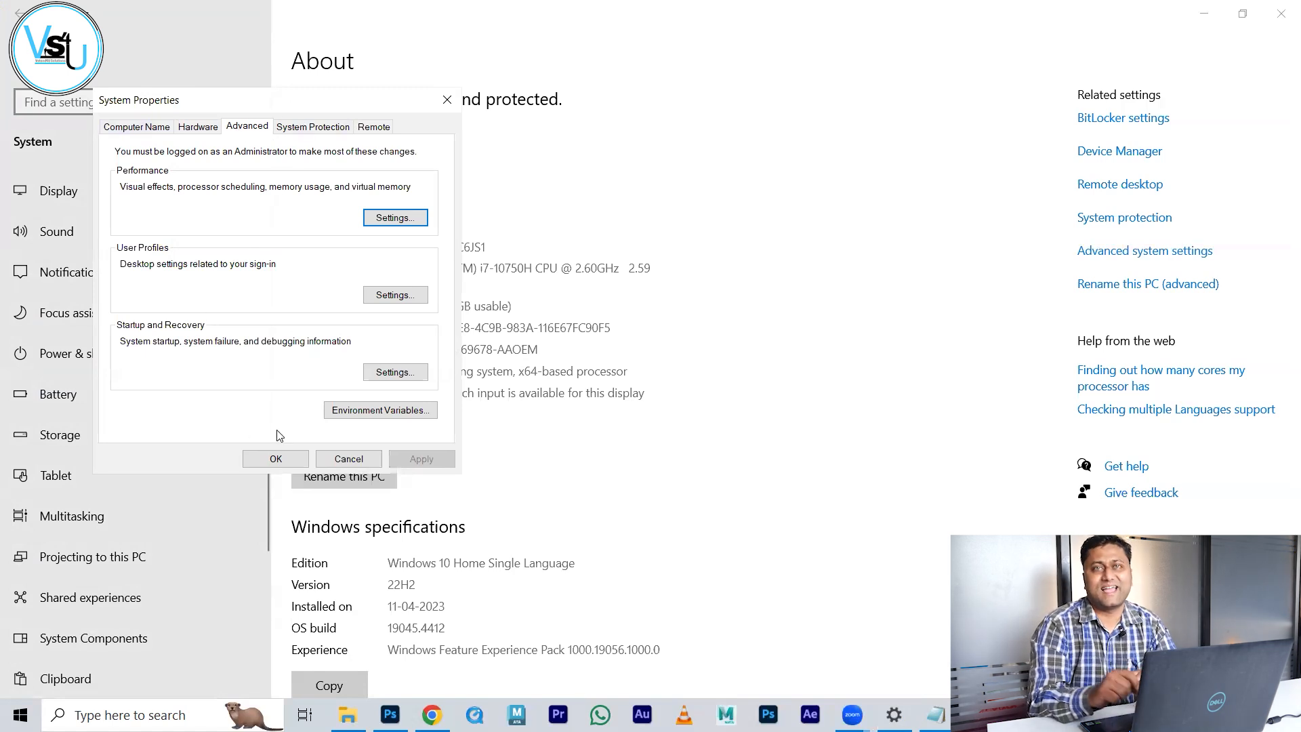
Step: Open Environment Variables and start editing the system Path variable
click(377, 412)
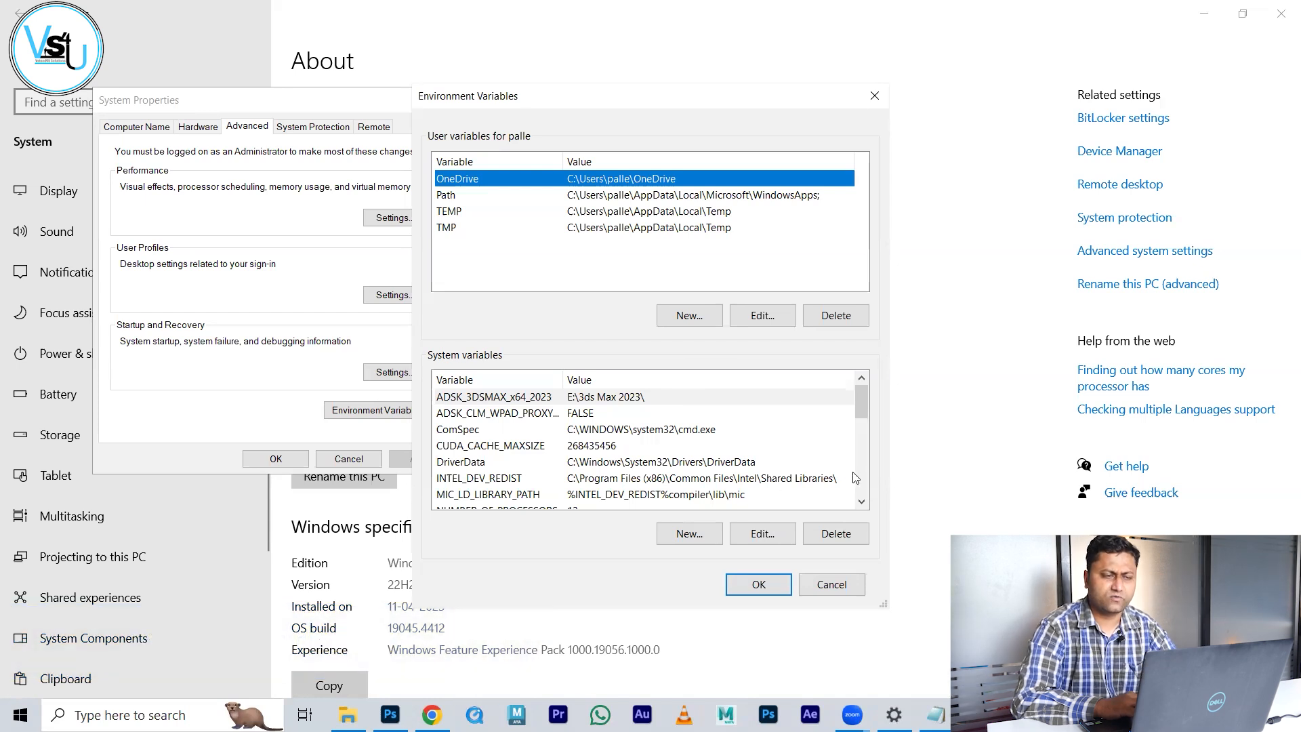
drag(861, 409, 865, 445)
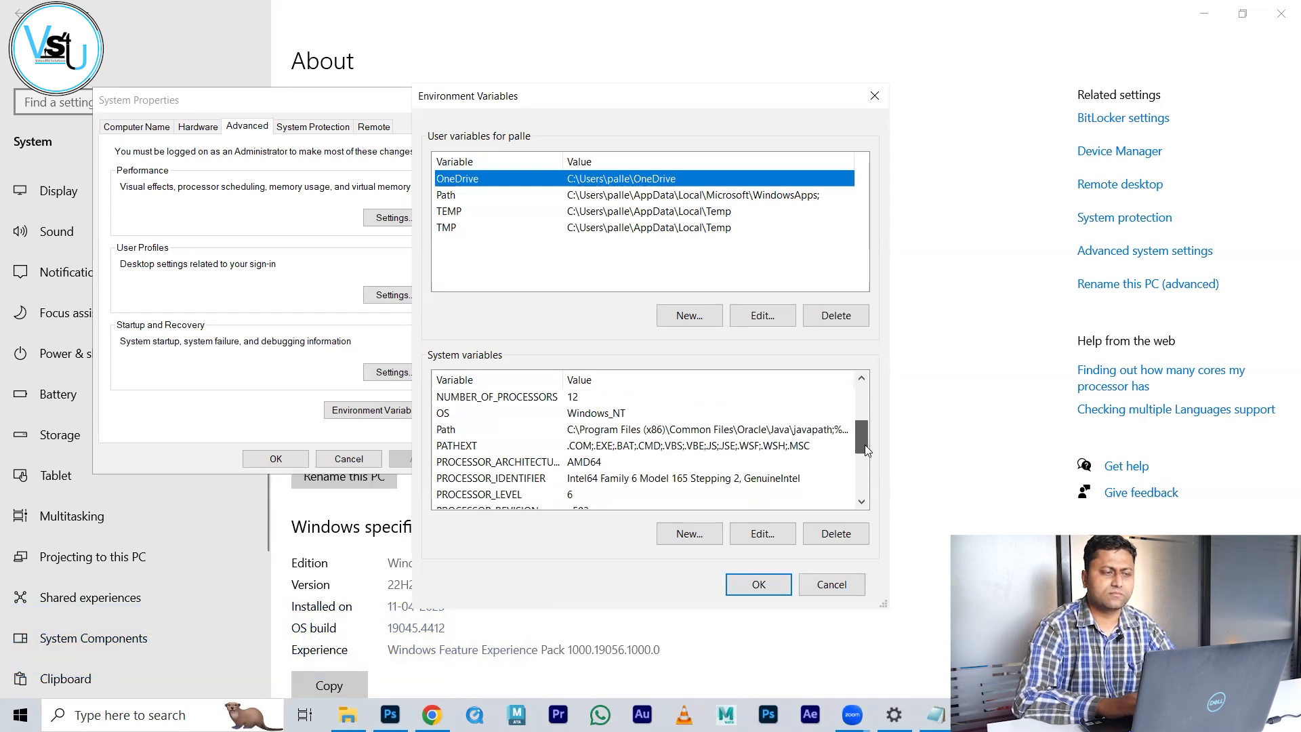
click(560, 429)
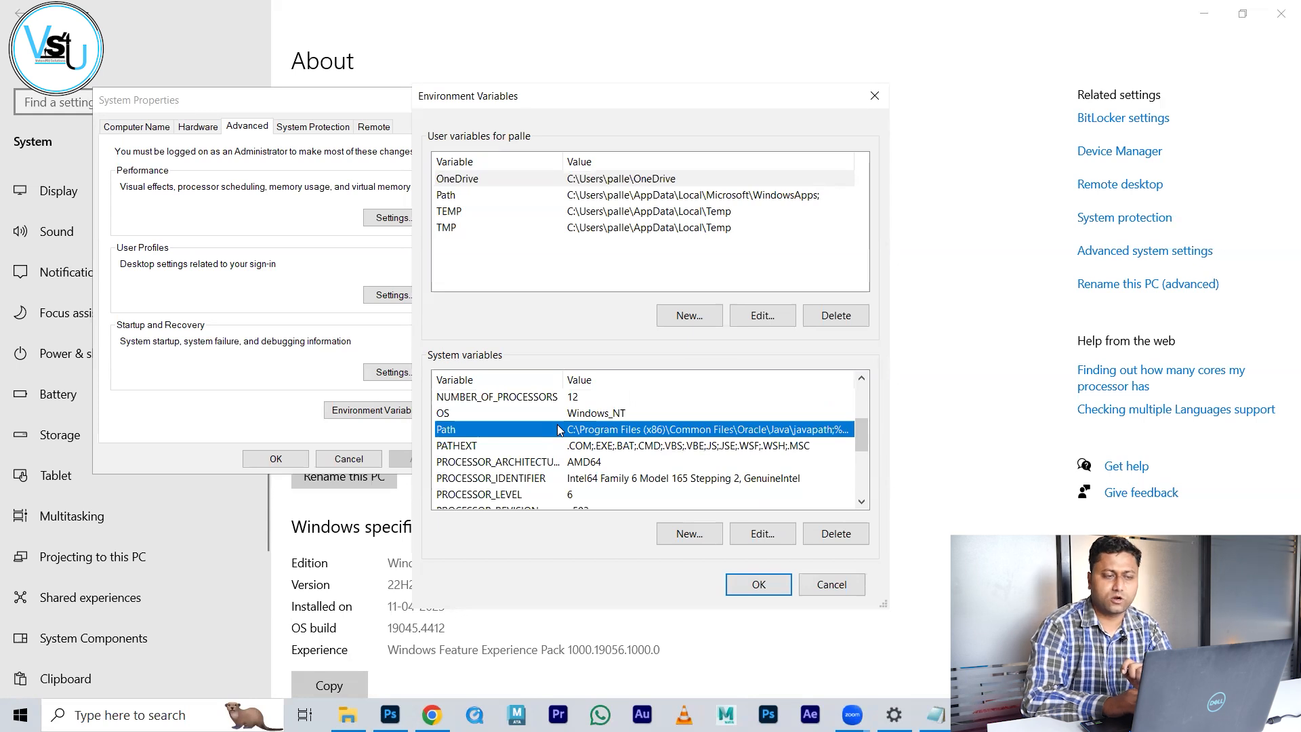
click(749, 537)
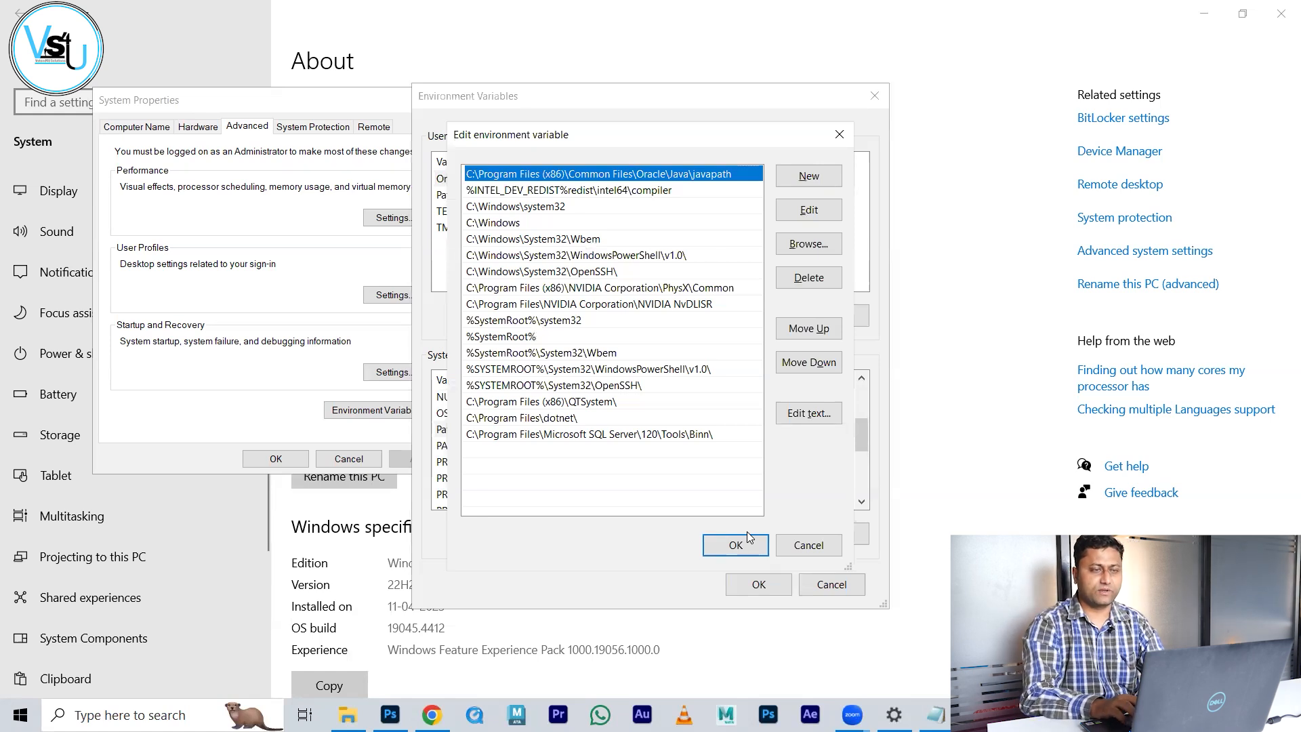
Step: Add the C:\Program Files\Java\jdk1.8.0_202 bin folder, copied from Notepad, as a new Path entry
key(alt+Tab)
key(alt+Tab)
key(alt+Tab)
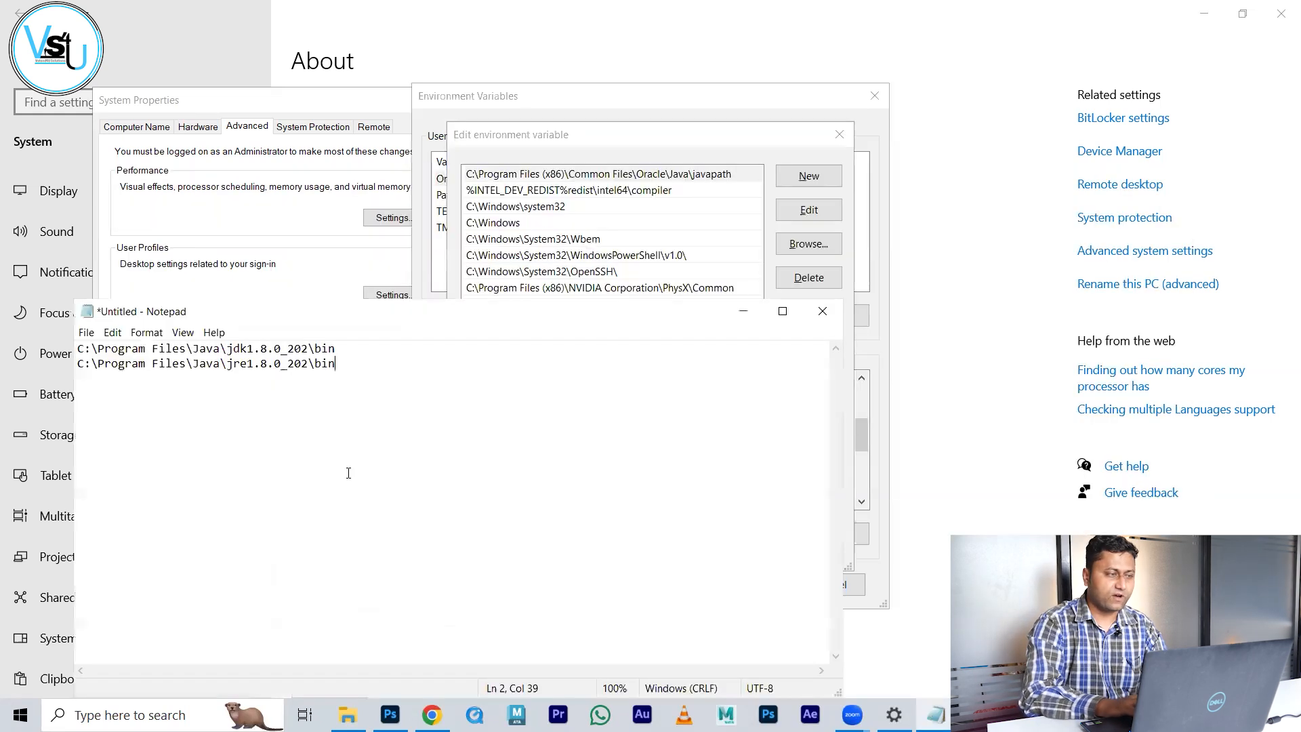
drag(335, 347, 6, 330)
key(ctrl+c)
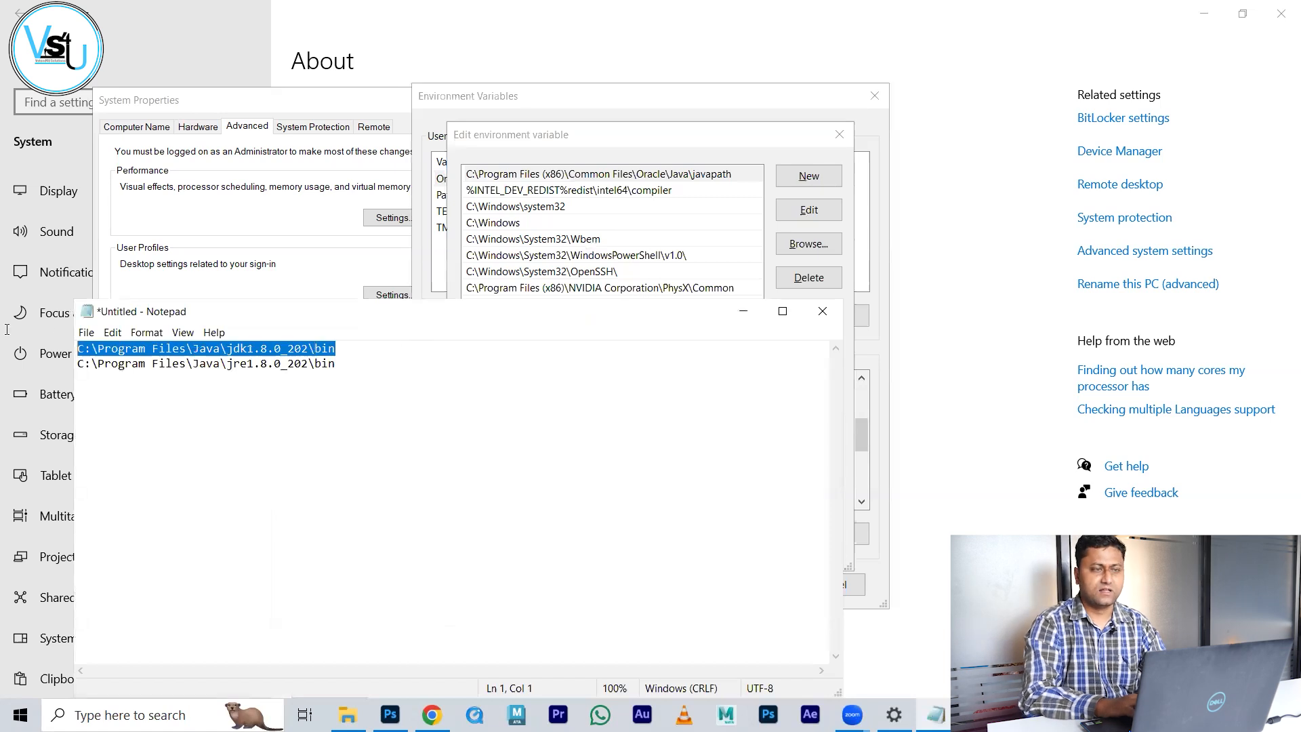
key(alt+Tab)
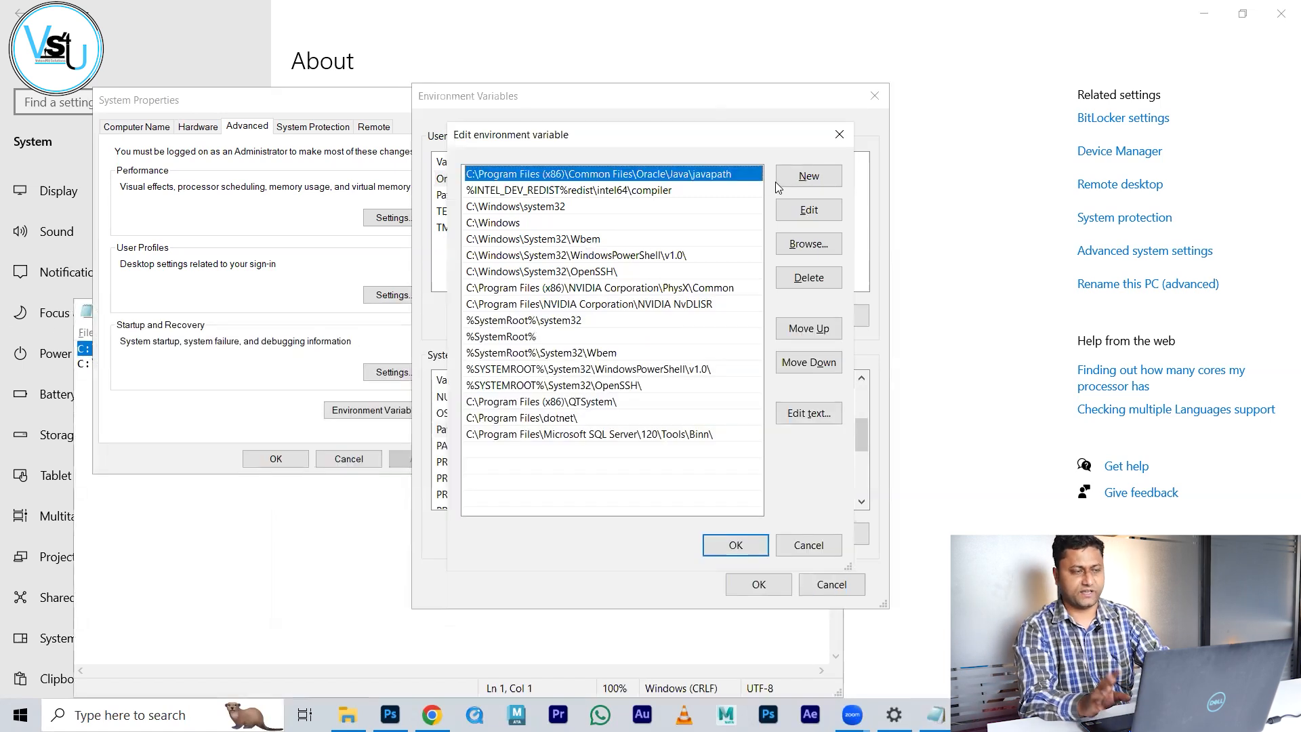
click(802, 177)
key(ctrl+v)
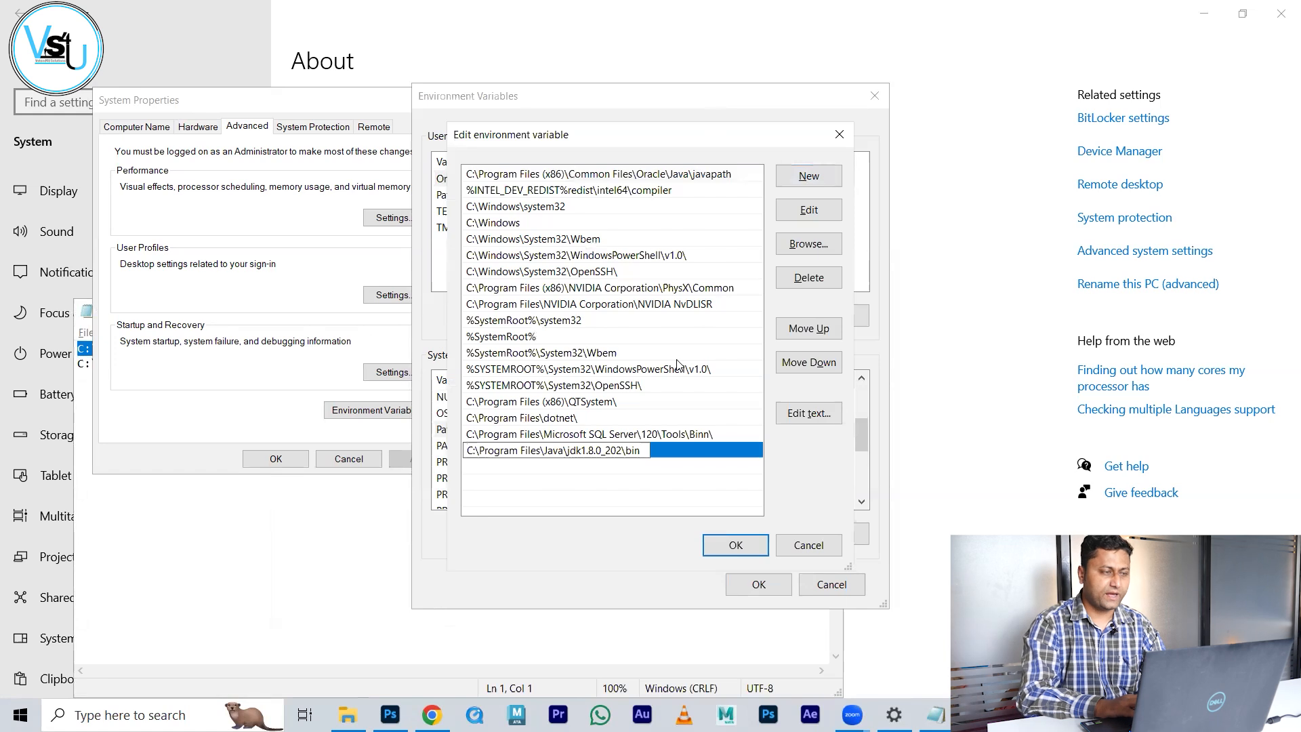
key(Return)
Step: Add the jre1.8.0_202 bin folder as another Path entry and save the Path changes
key(alt+Tab)
drag(356, 368, 49, 372)
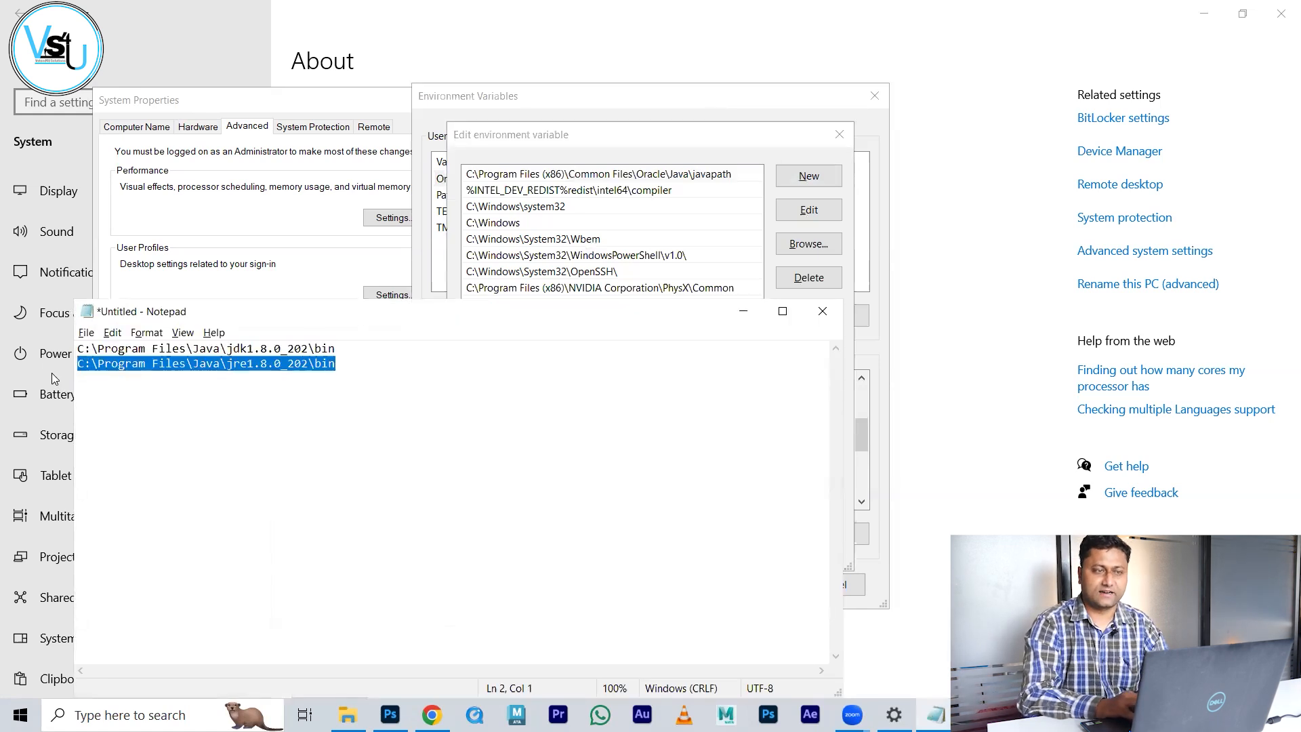
key(ctrl+c)
key(alt+Tab)
click(803, 175)
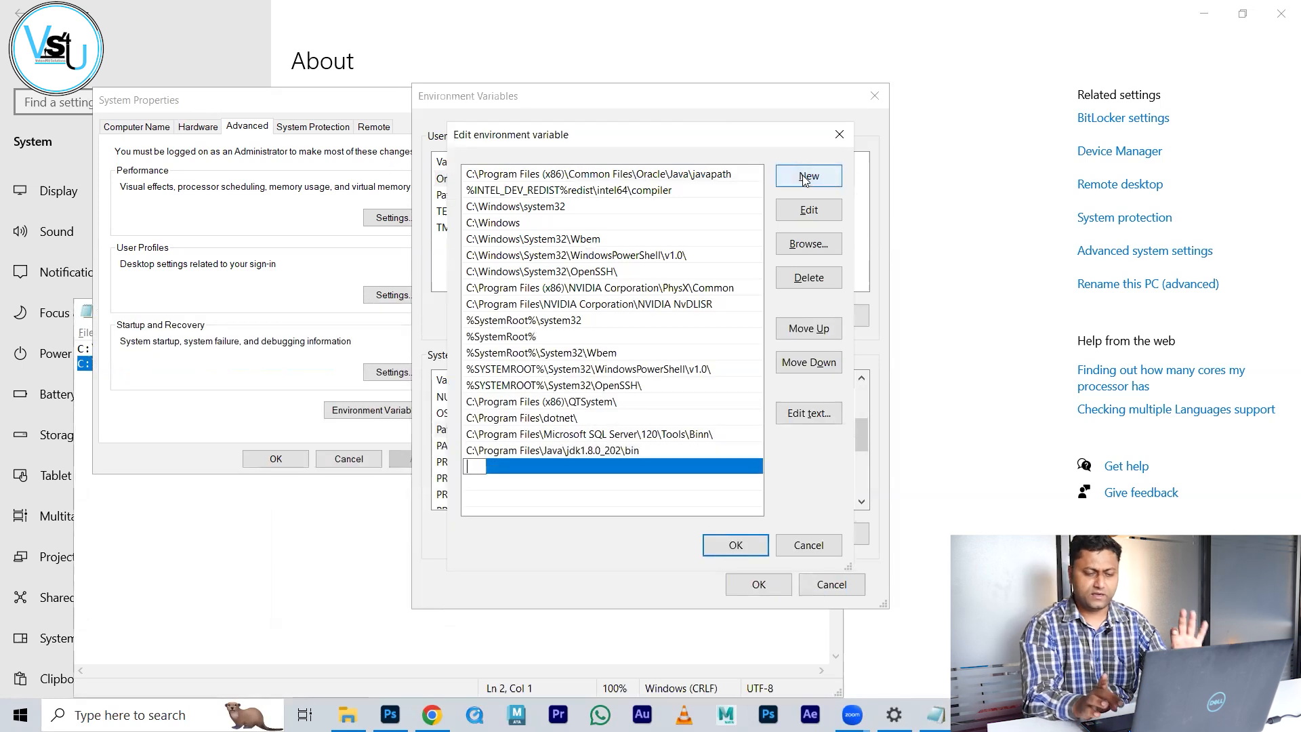
key(ctrl+v)
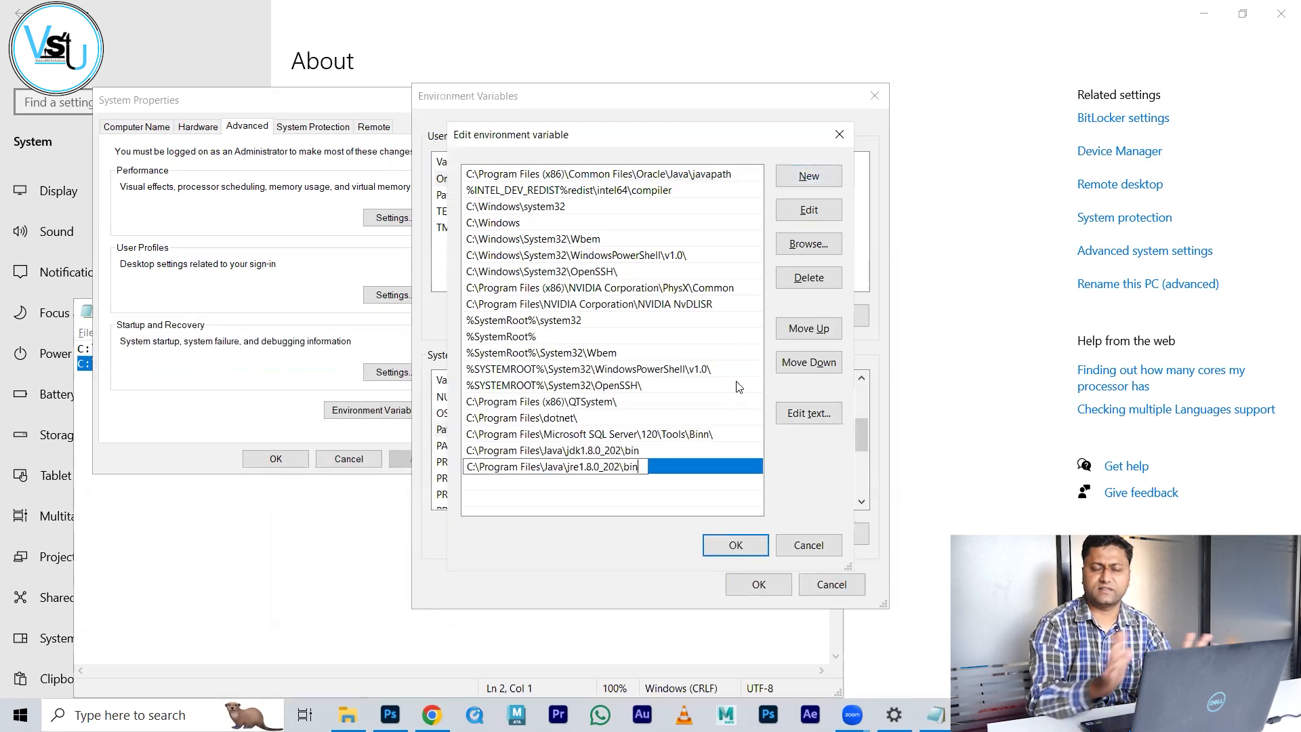
key(Return)
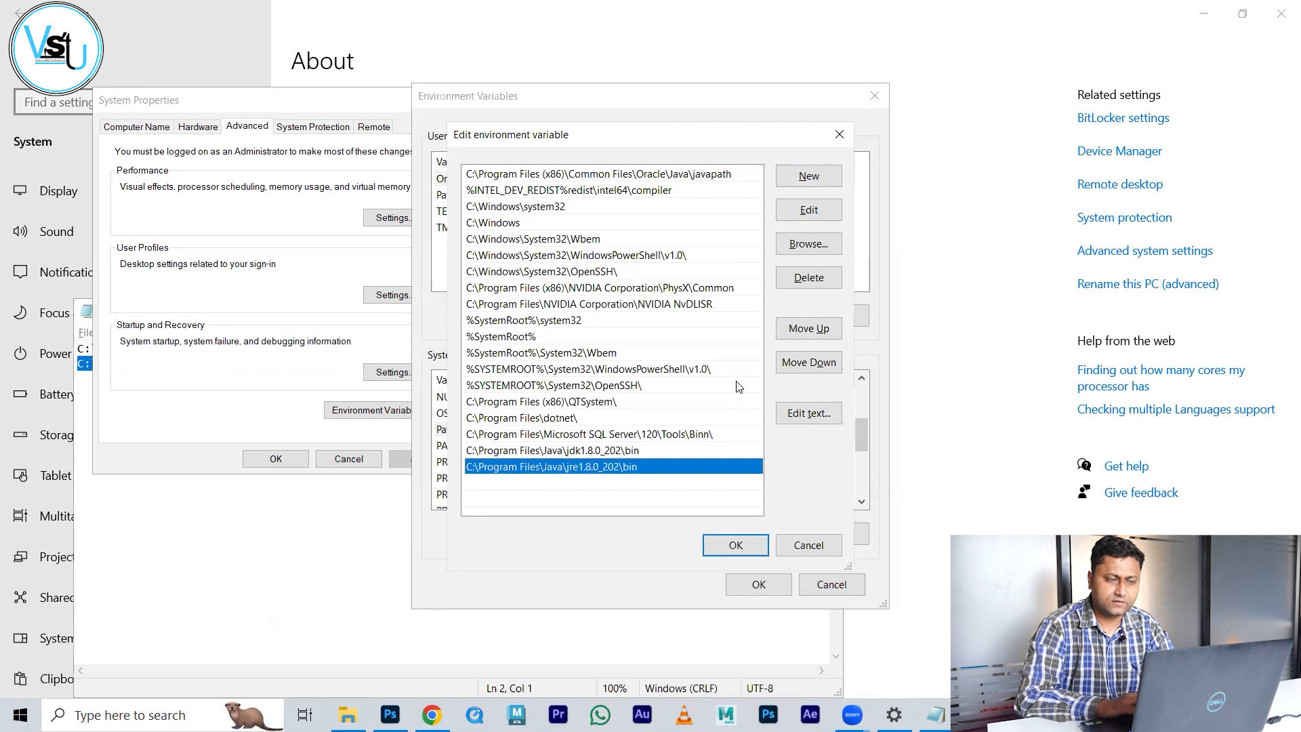
click(745, 549)
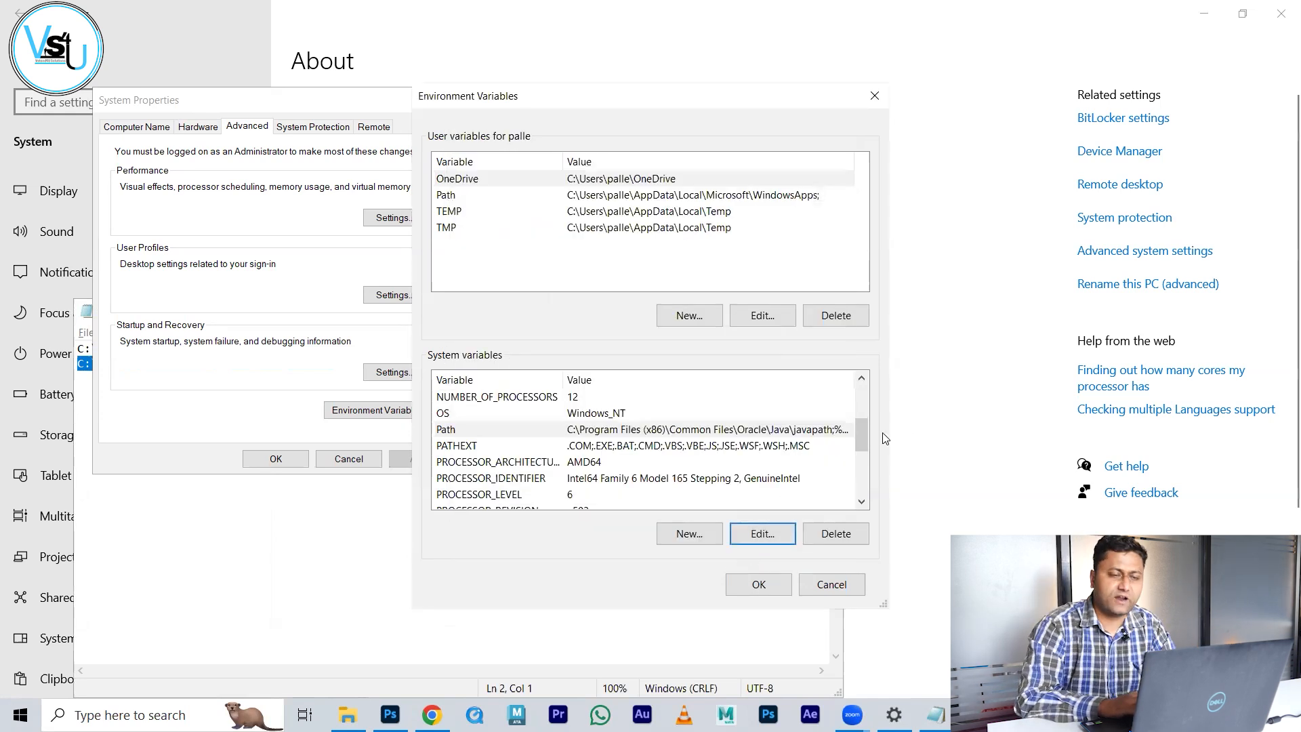
Step: Start a new system variable named CLASSPATH
drag(856, 426, 858, 353)
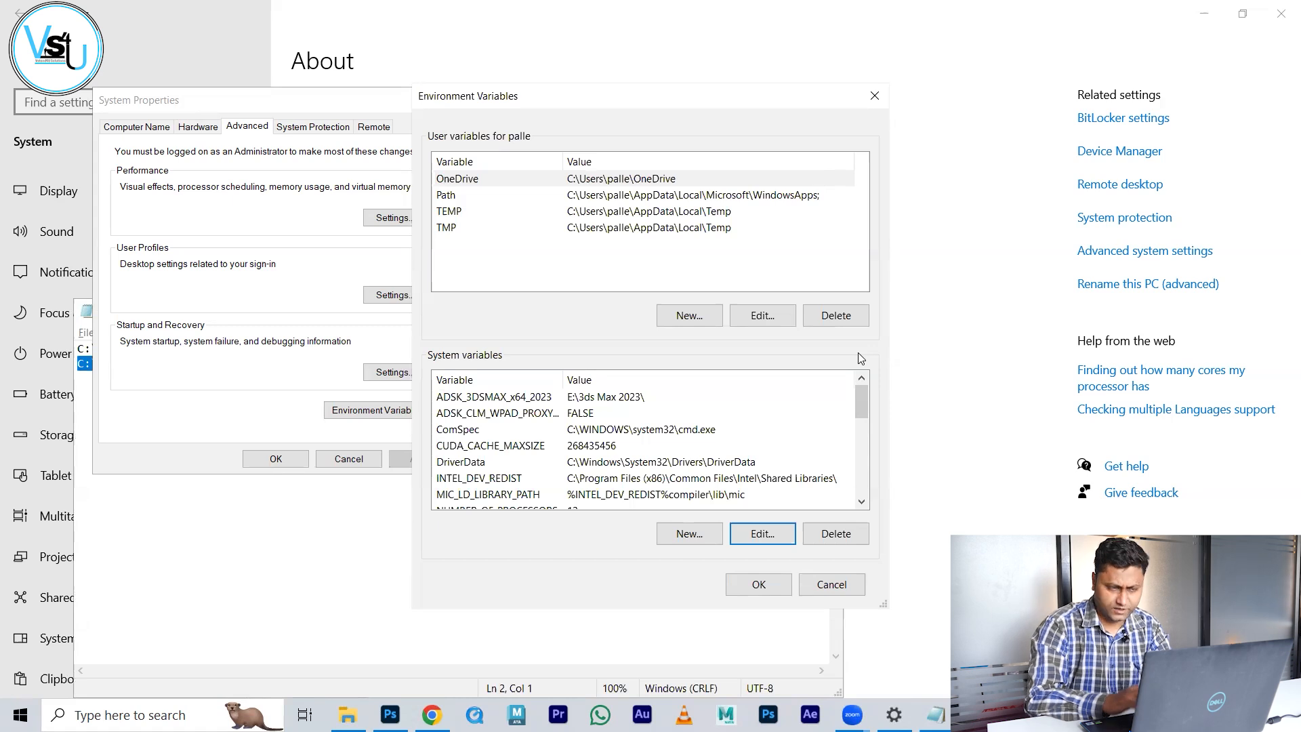
click(699, 539)
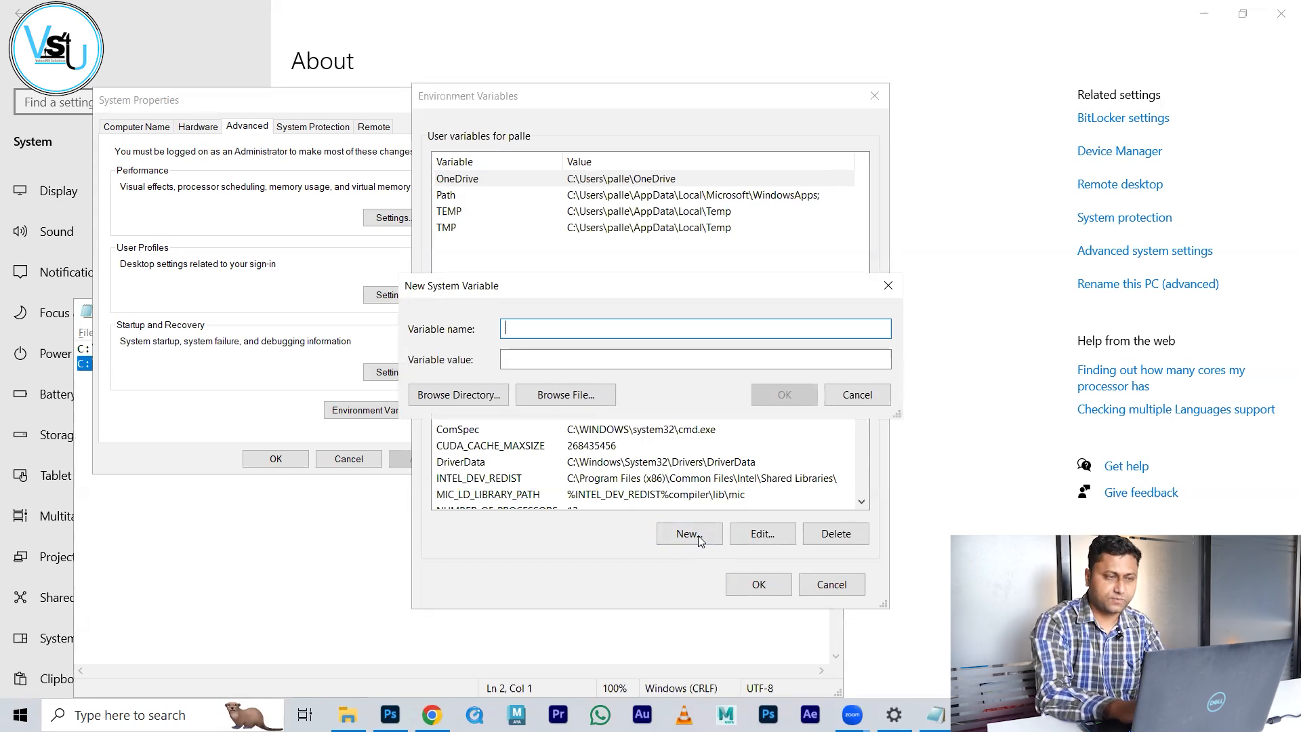
text(CLASSPATH)
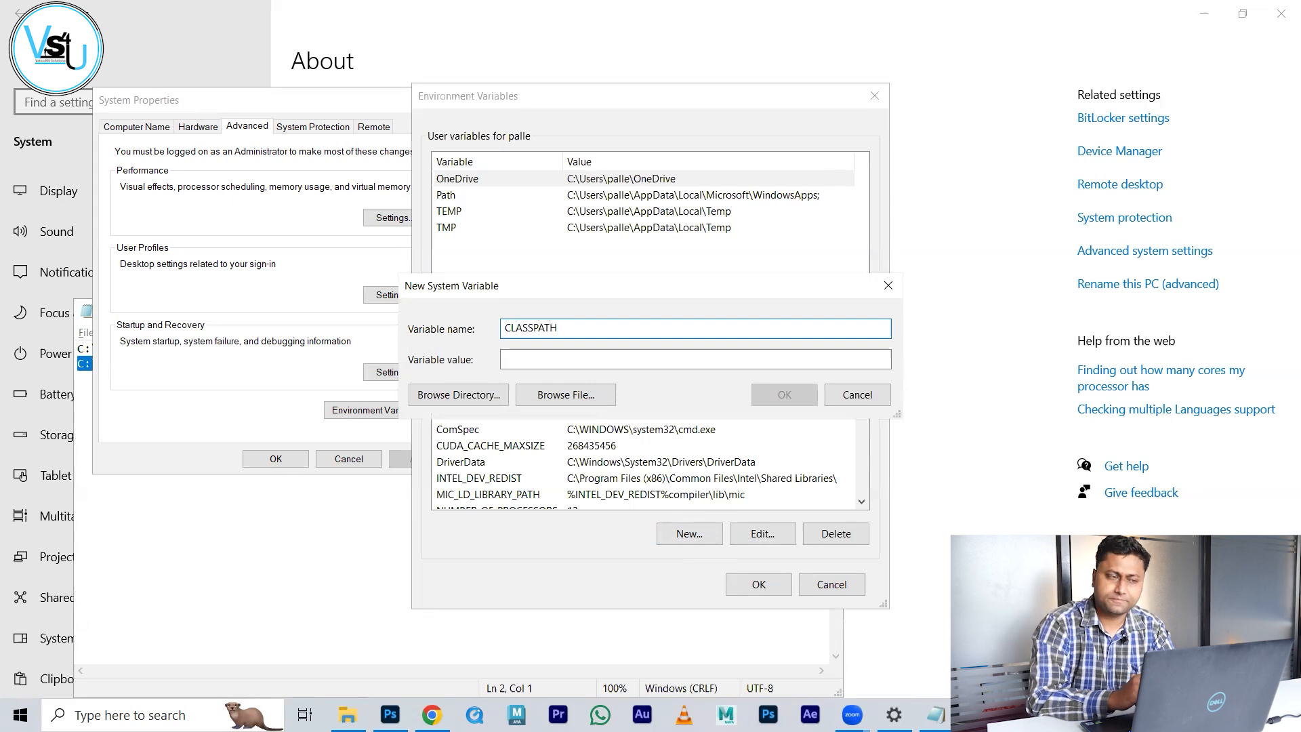
Step: Join the JDK and JRE bin paths with ';' in Notepad and save them as CLASSPATH's value
key(alt+Tab)
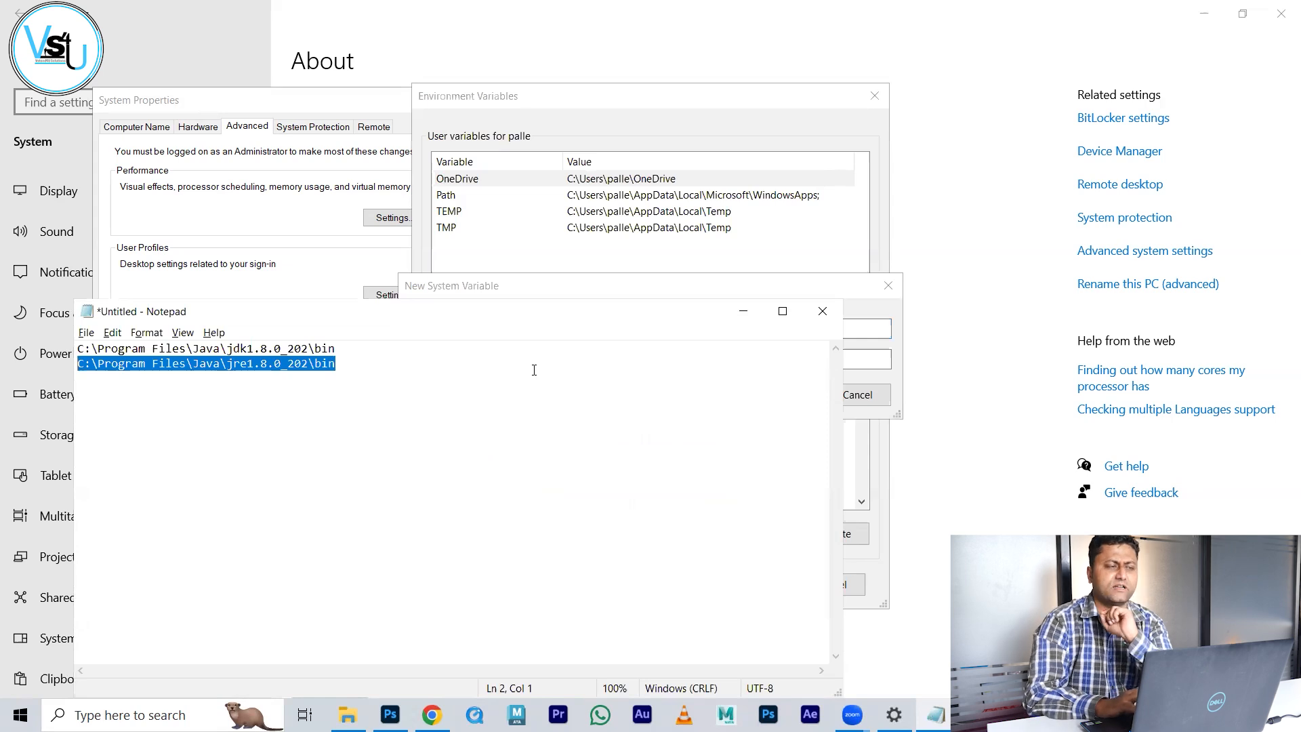
click(519, 350)
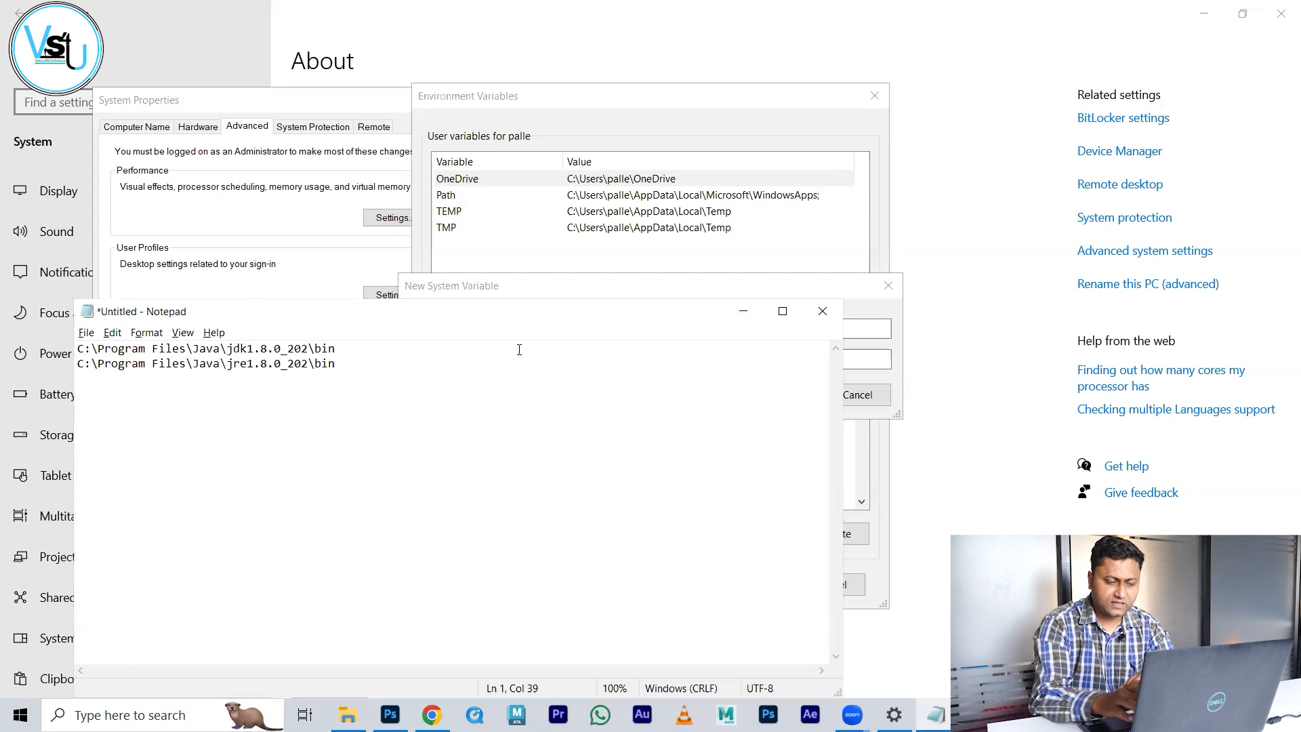
key(Delete)
text(;)
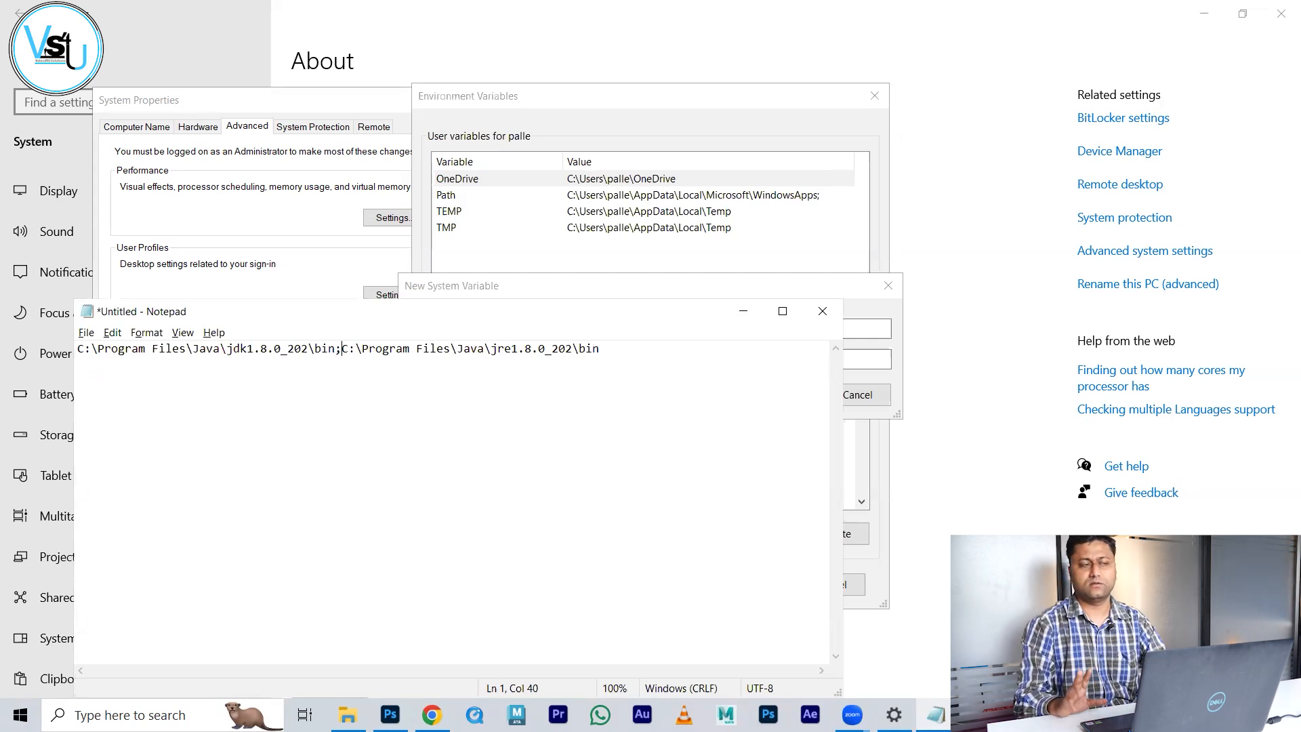
key(ctrl+a)
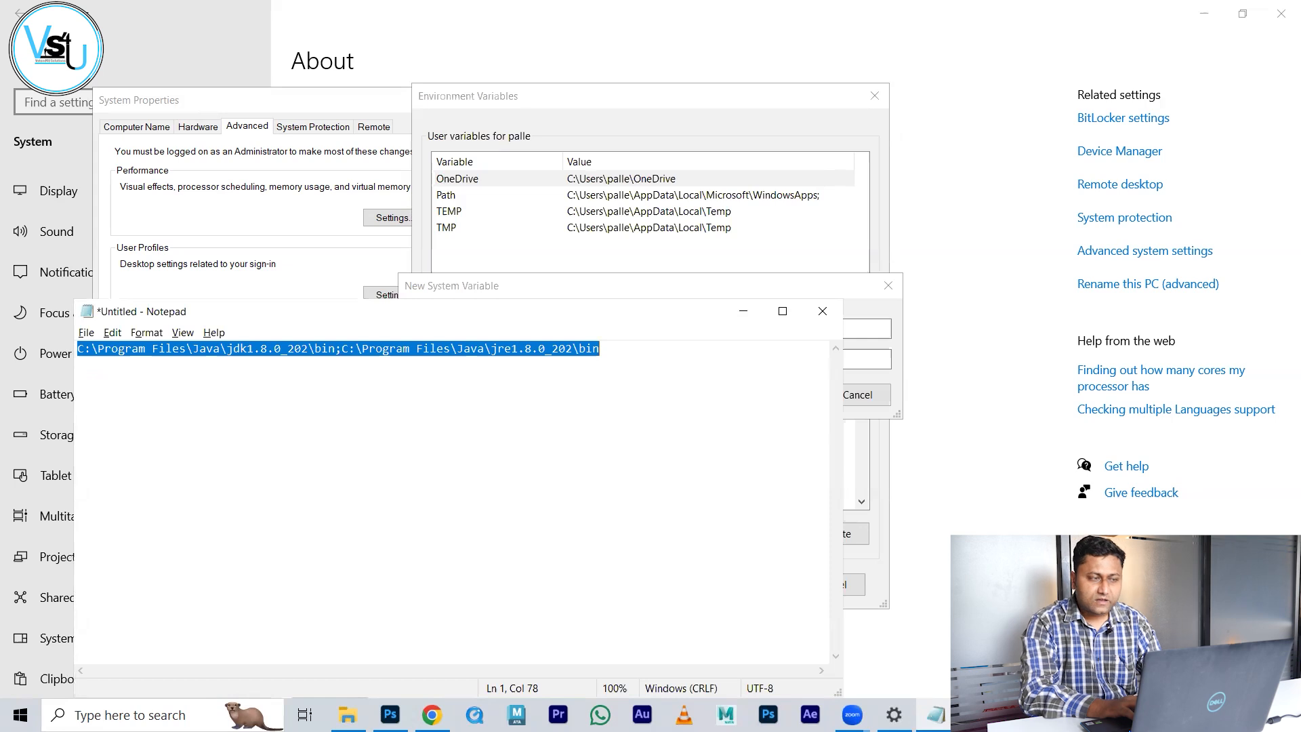
key(alt+Tab)
click(572, 360)
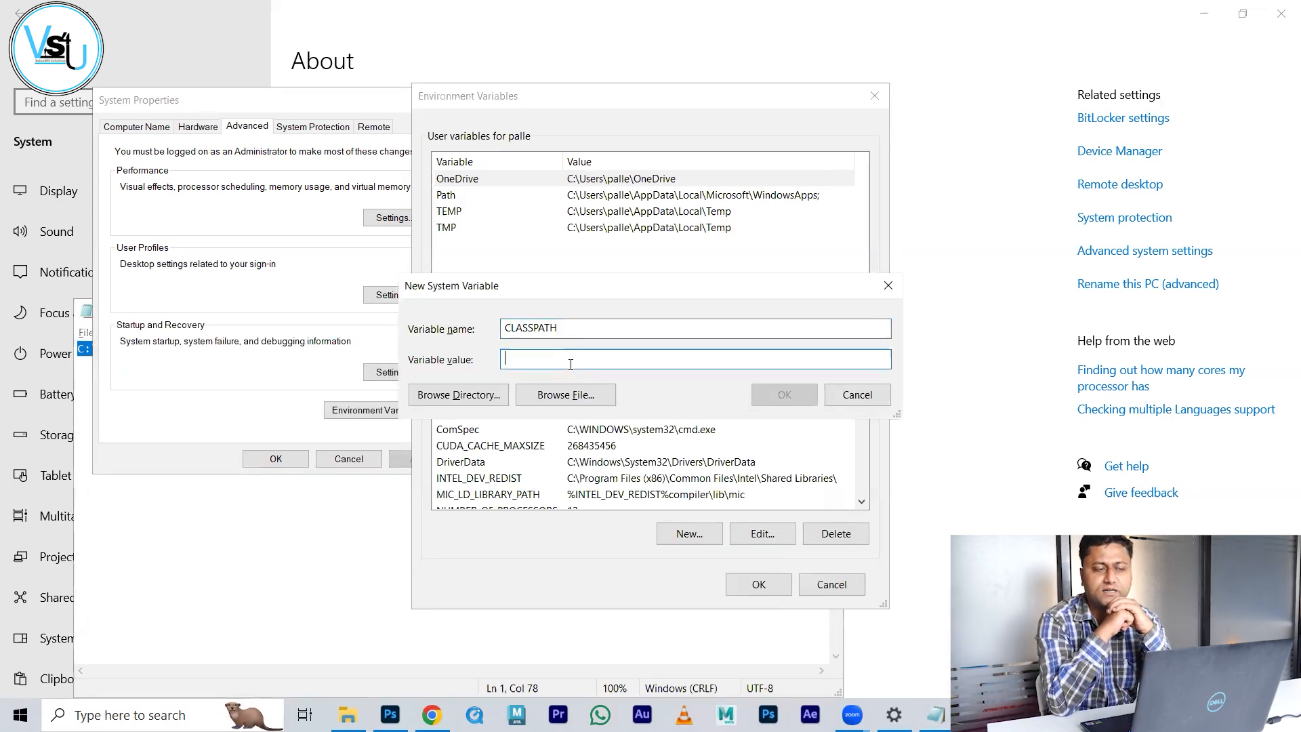
key(ctrl+v)
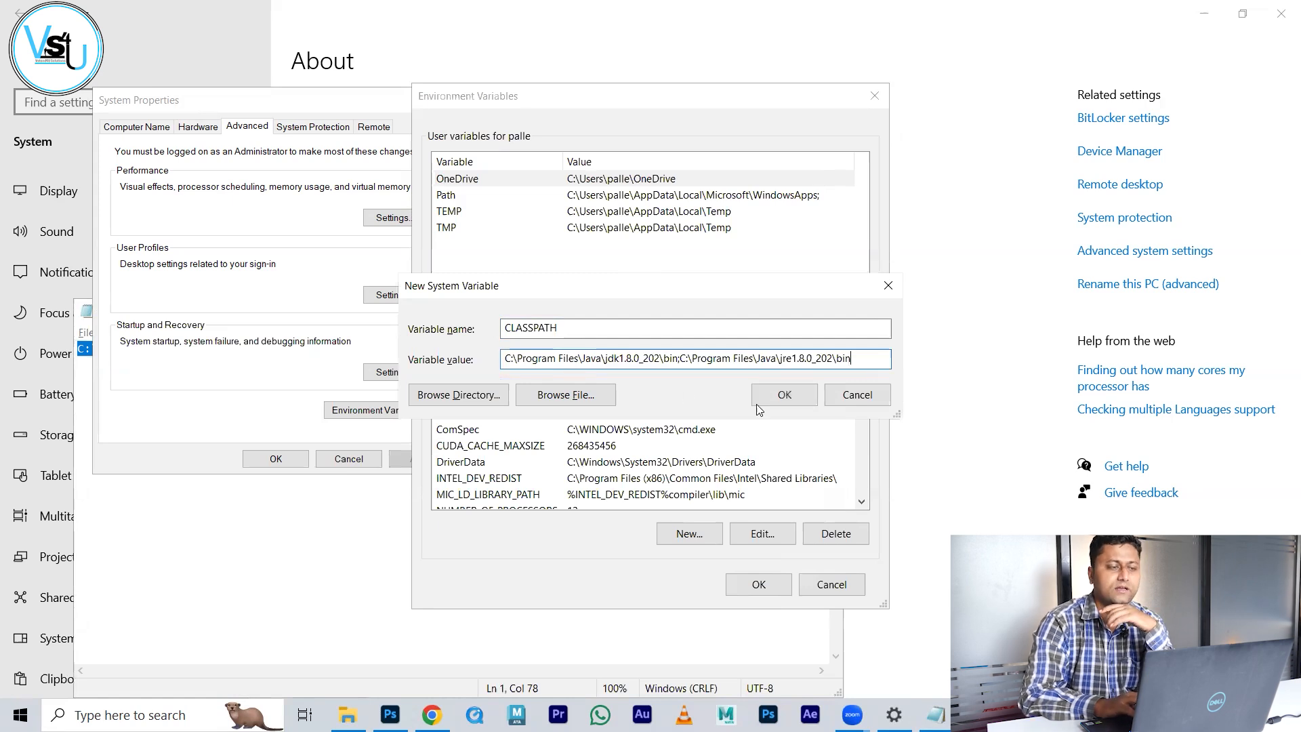
click(784, 399)
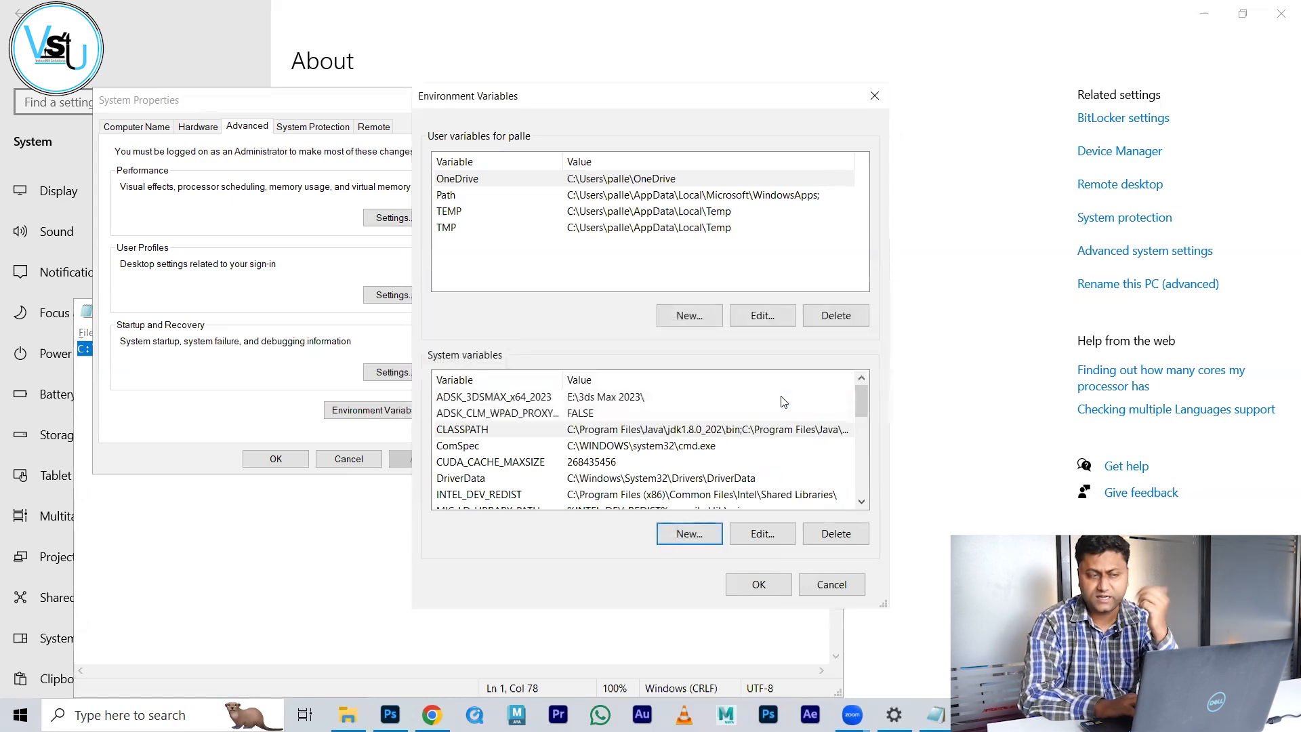
Step: Check CLASSPATH lists both Java bin paths, then OK the Environment Variables and System Properties dialogs
double_click(692, 432)
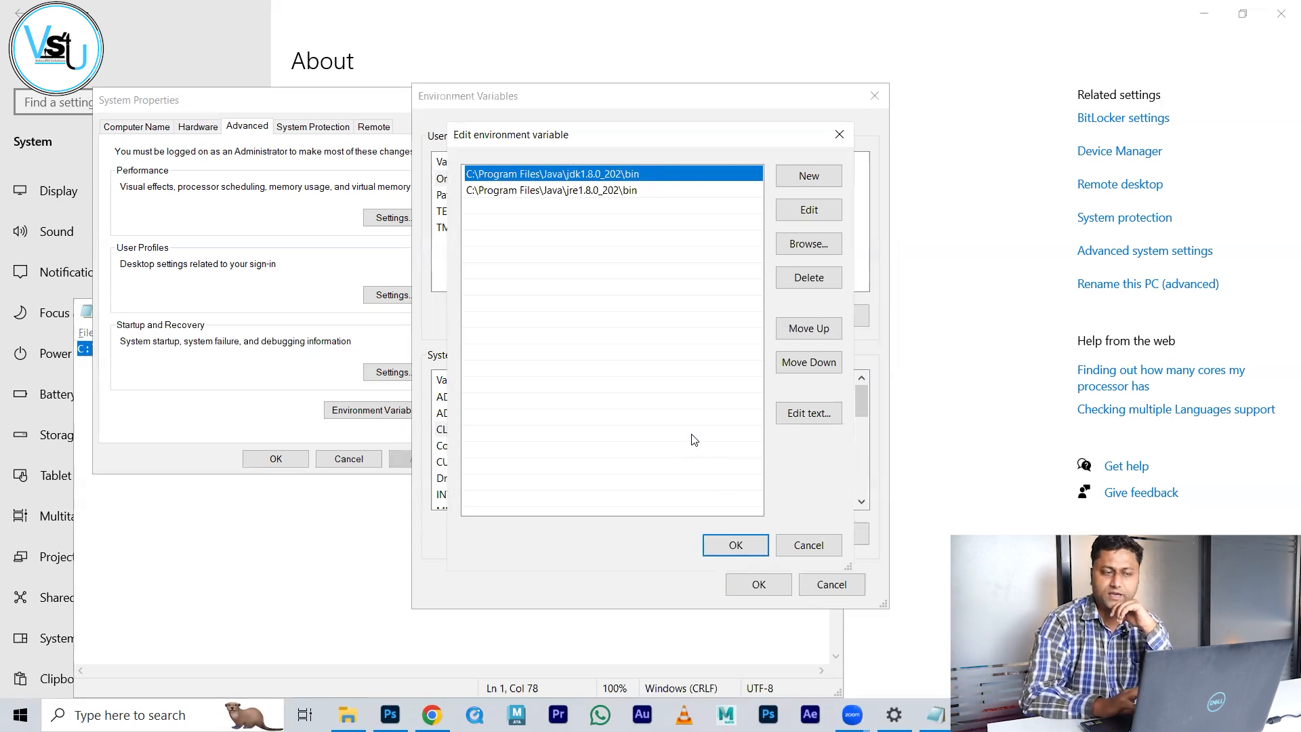
click(736, 545)
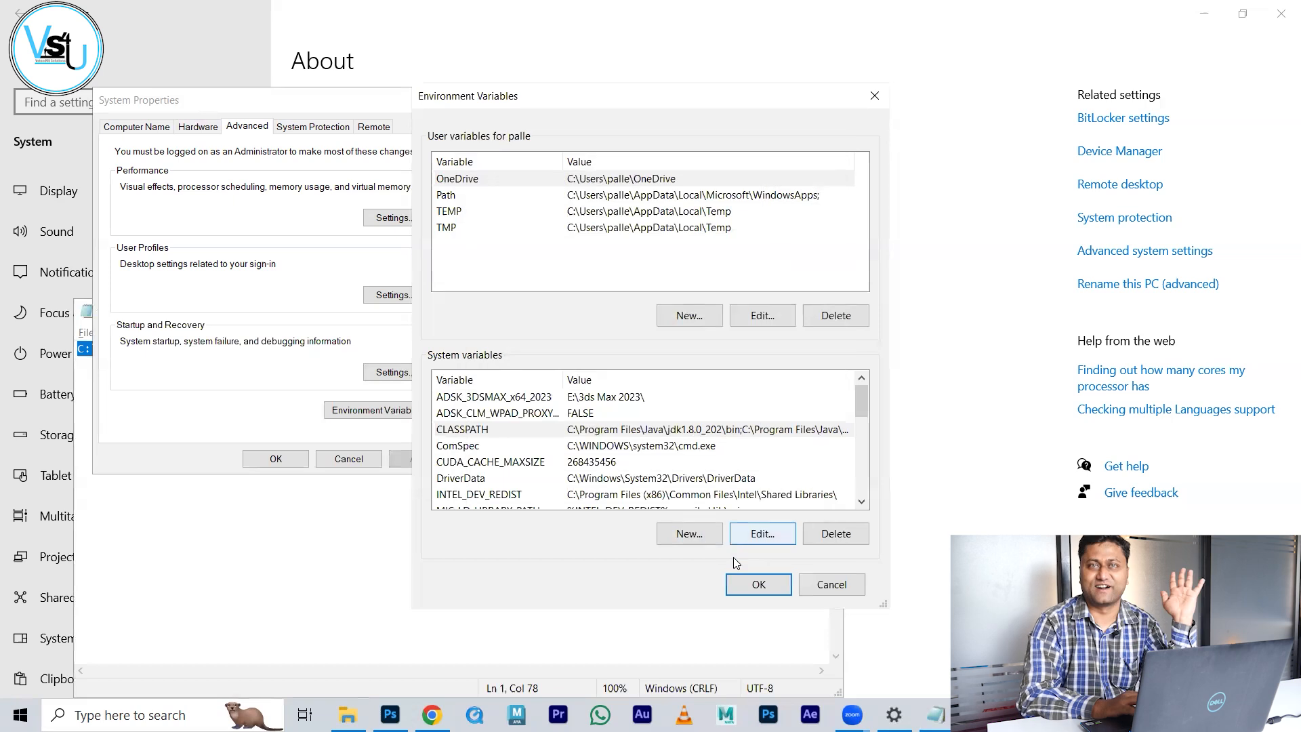
click(759, 585)
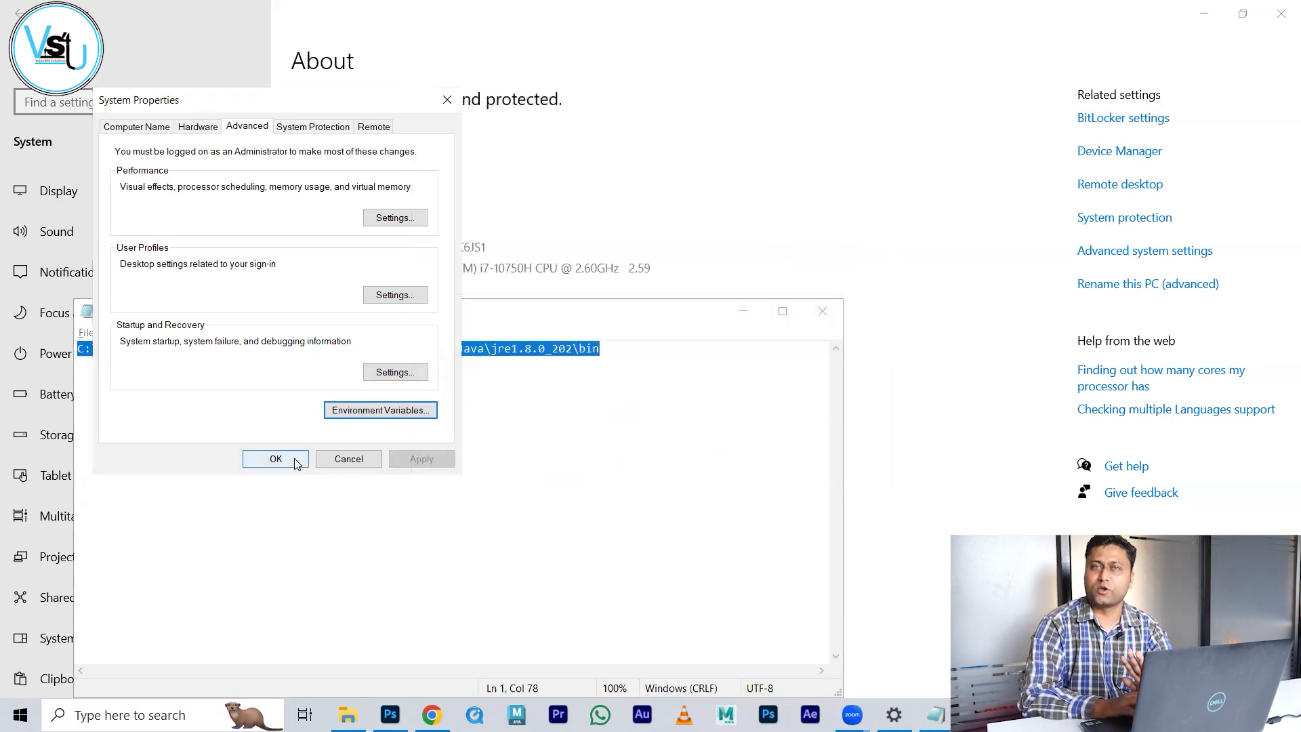
click(294, 458)
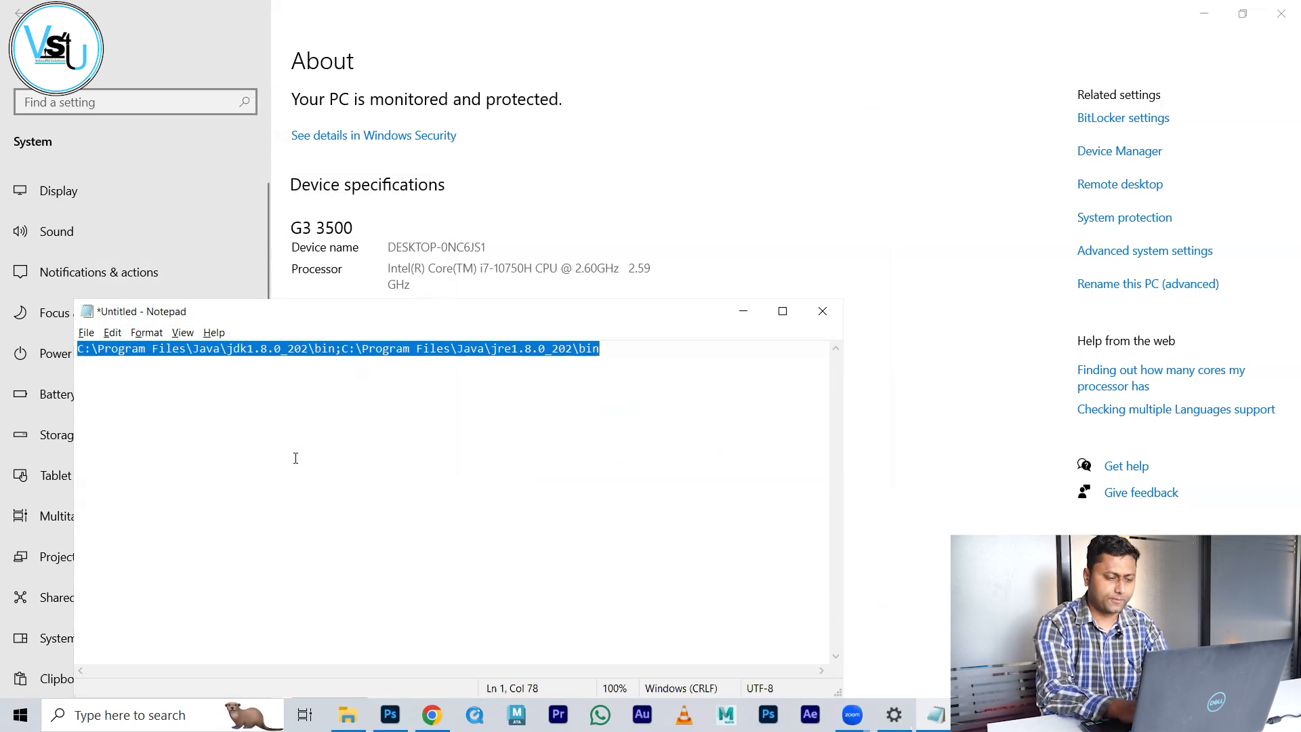
key(super)
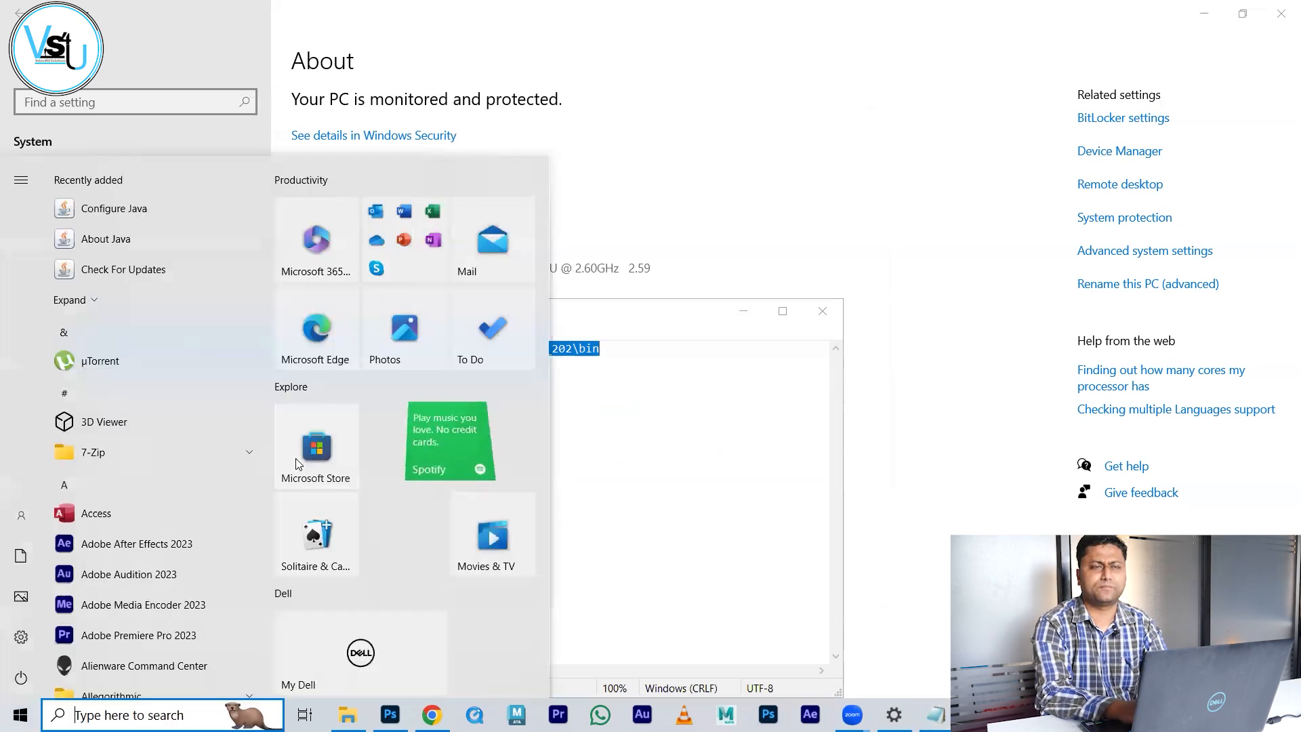
Step: Launch Command Prompt via cmd and run java to verify the installation
text(cmd)
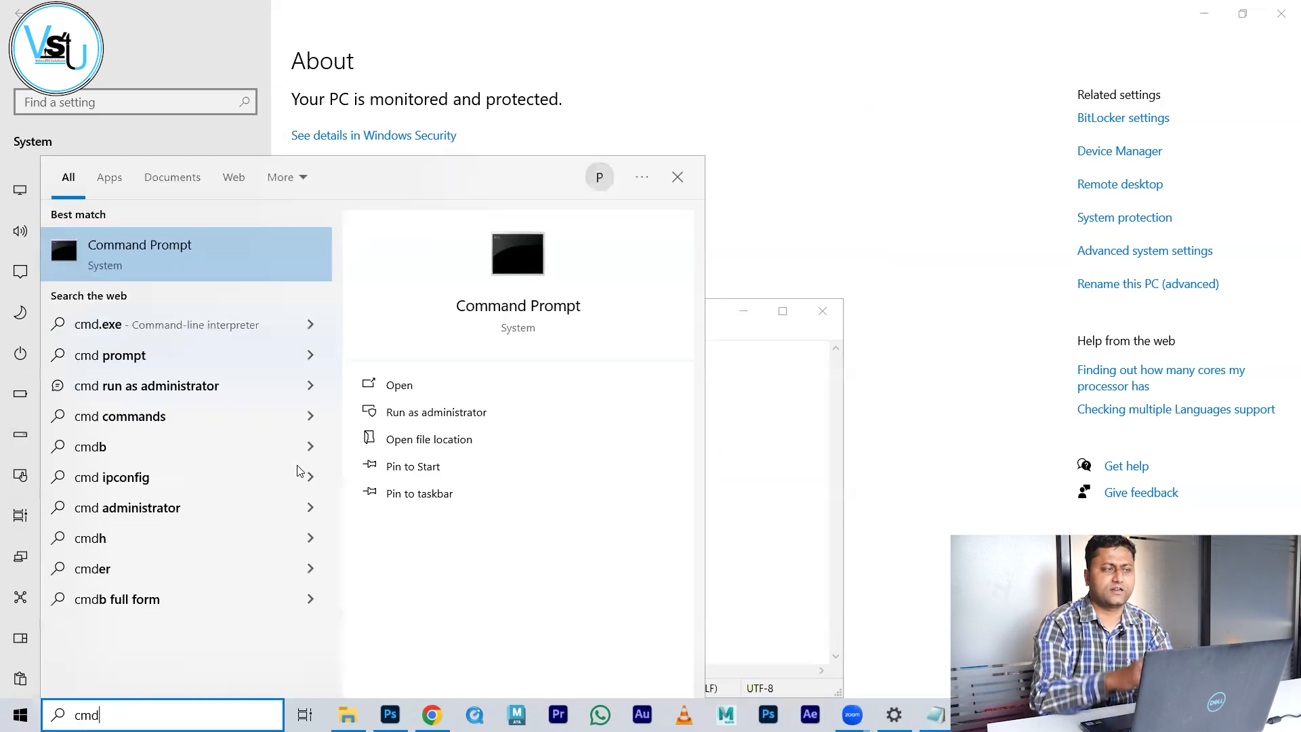
key(Return)
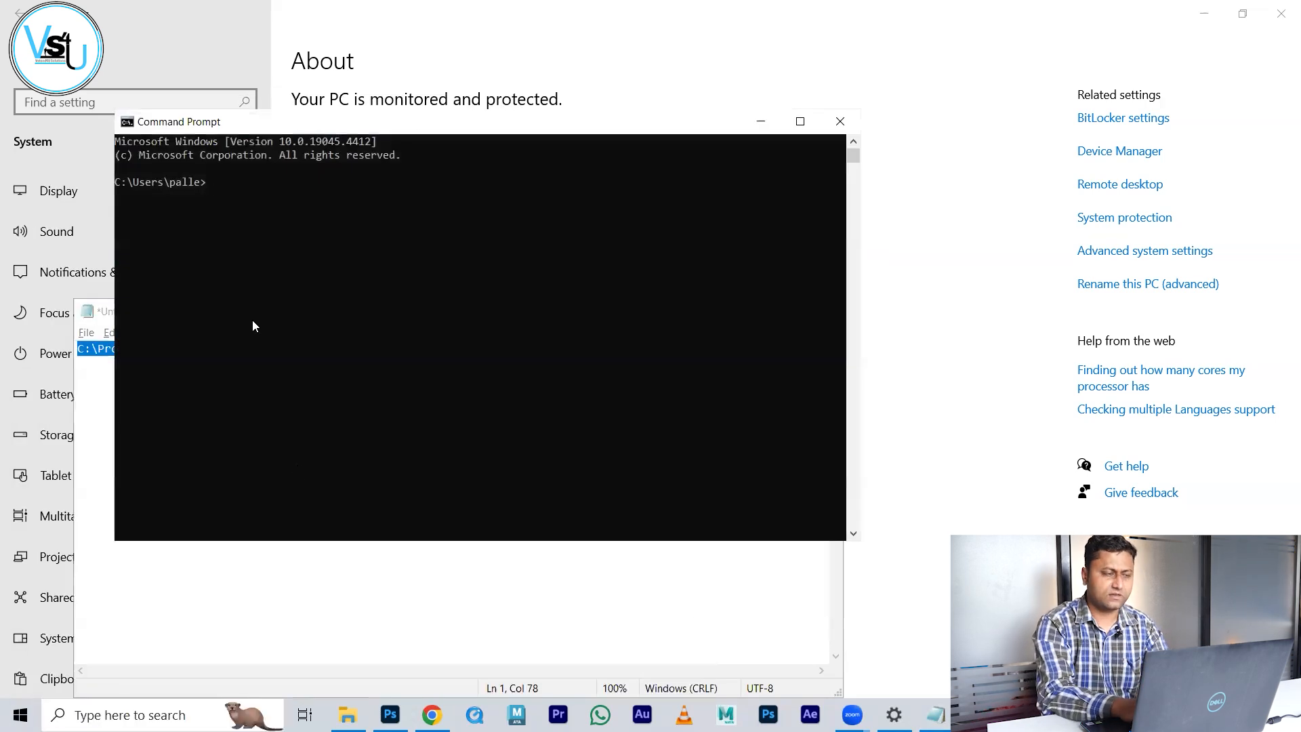
click(252, 322)
text(java)
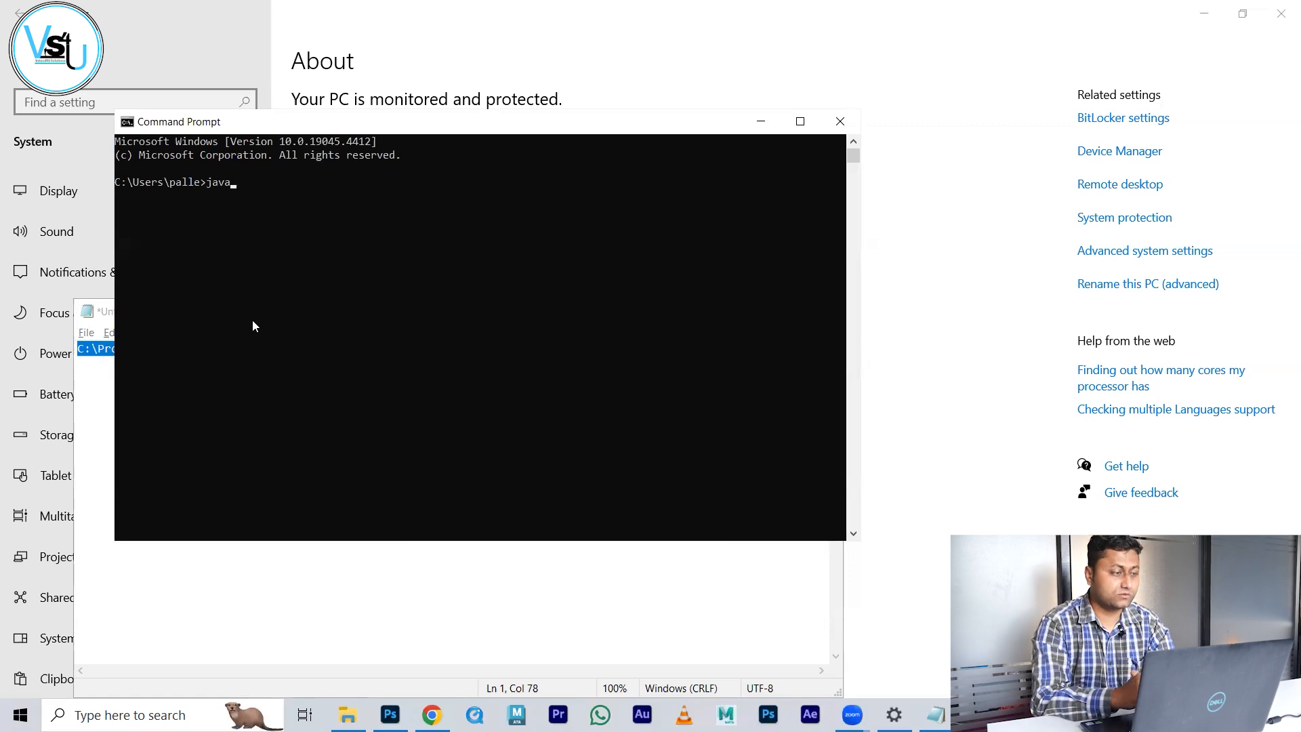
key(Return)
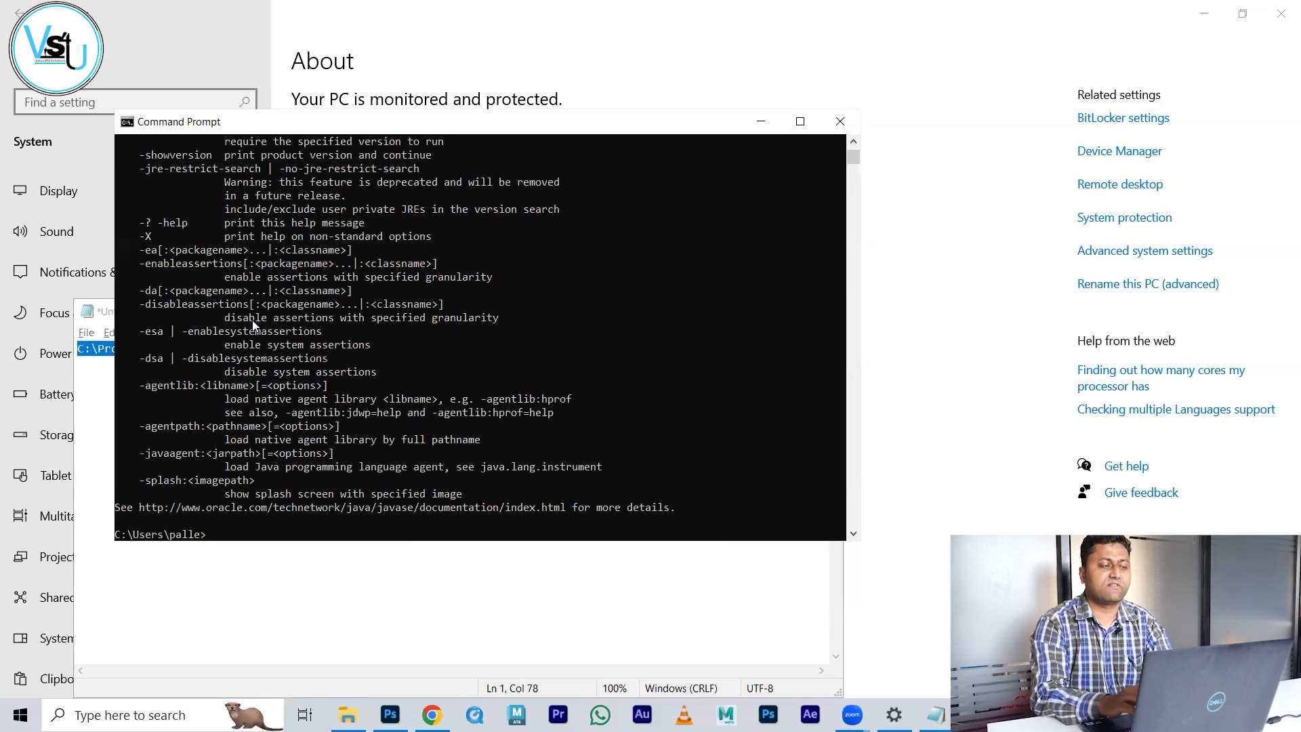
Step: Run javac to list the compiler's usage options, then bring Notepad forward
text(javac)
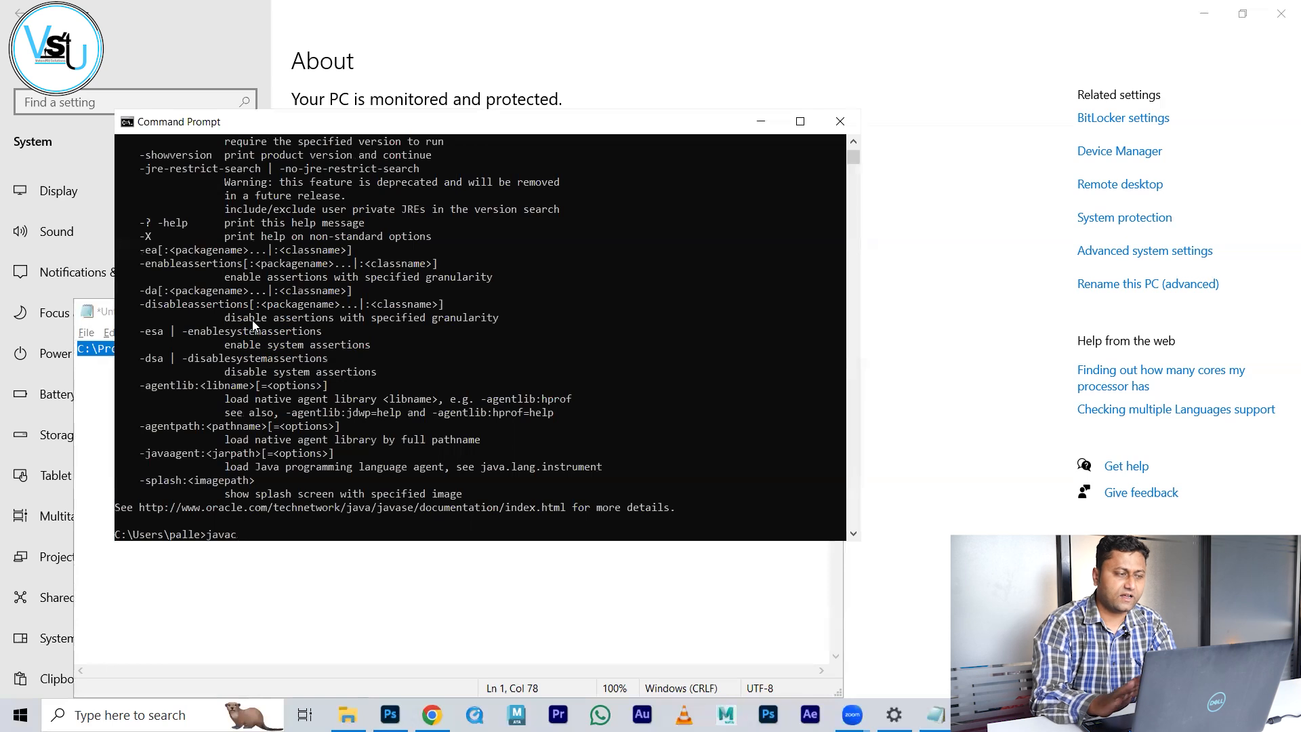
key(Return)
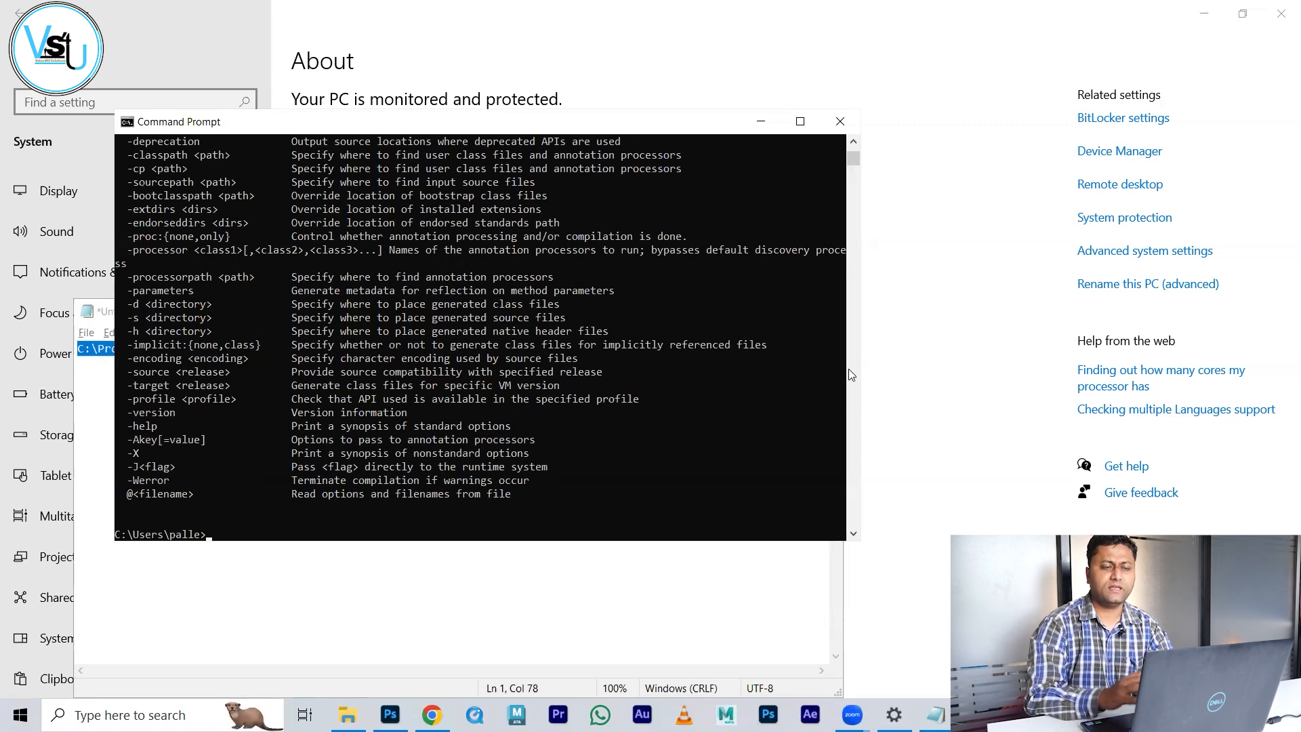
click(935, 715)
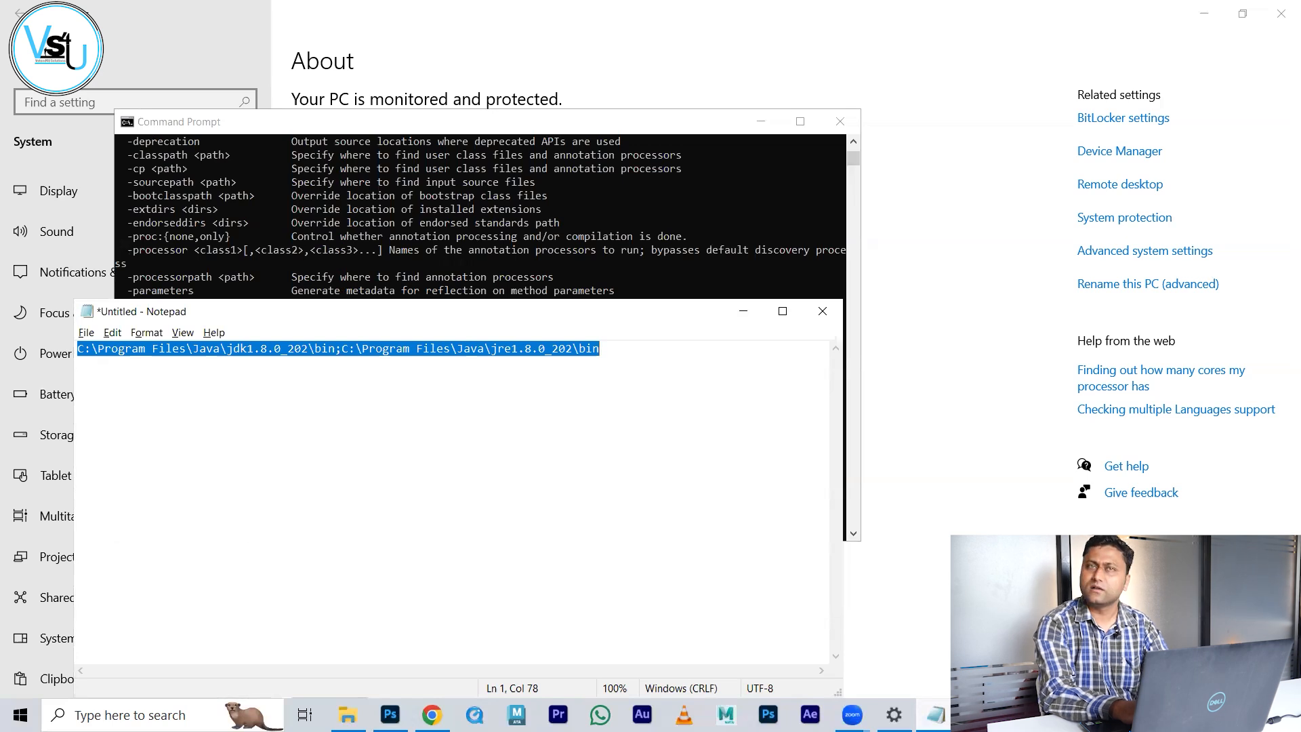
Step: Type the InstallationDemo class header and its public static void main(String[] args) declaration
text(class )
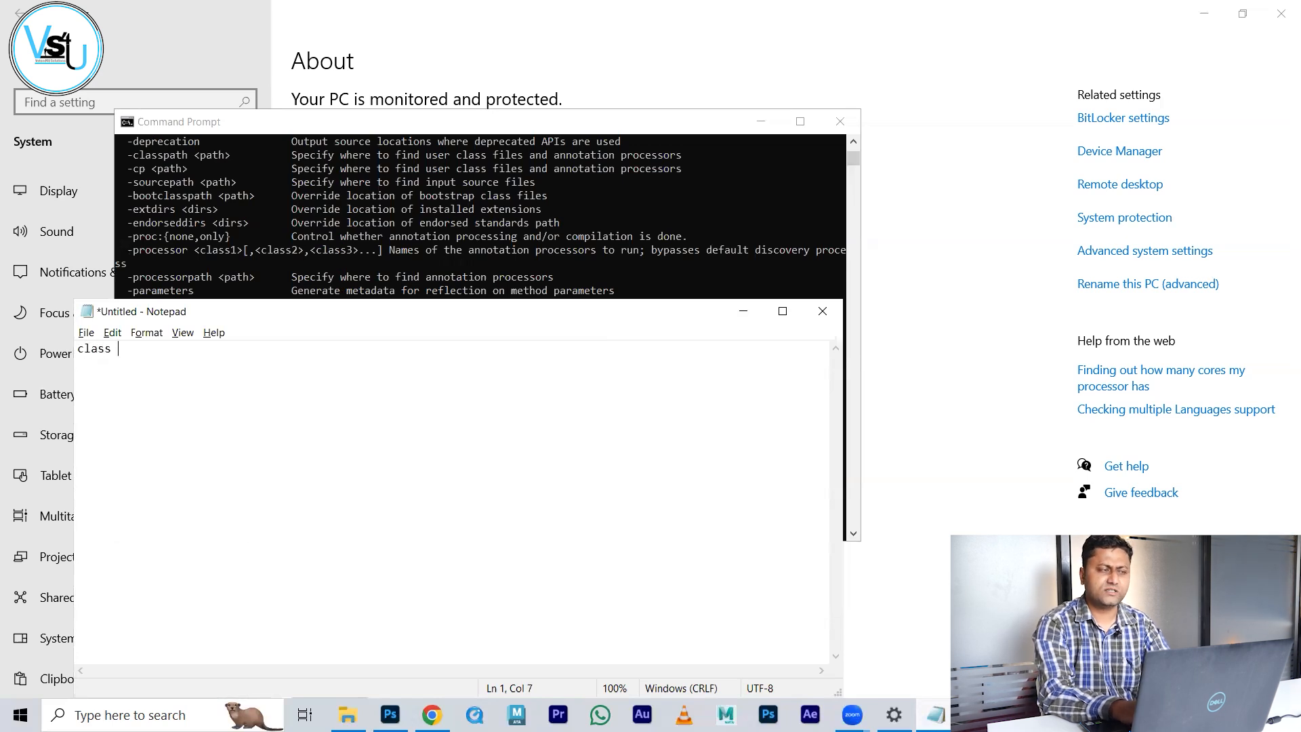
text(Installatio)
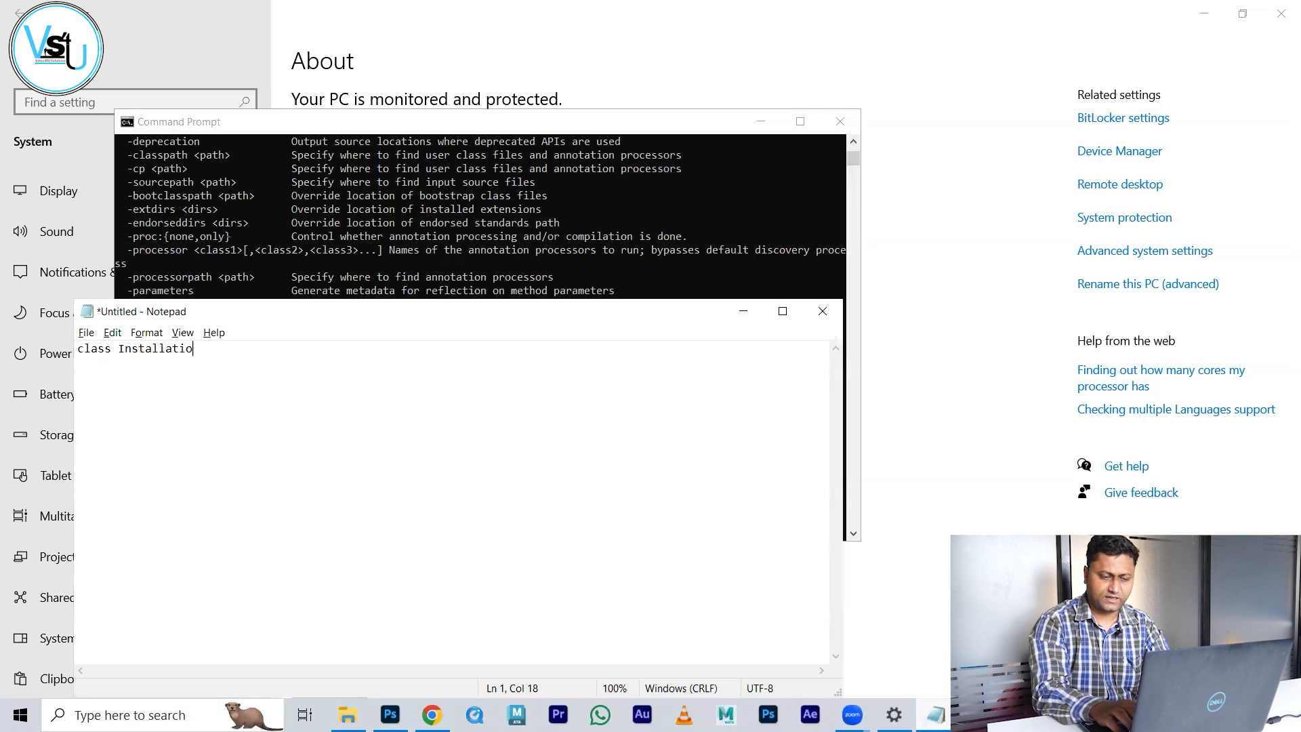
text(nDemo{)
key(BackSpace)
key(Return)
text({ 	)
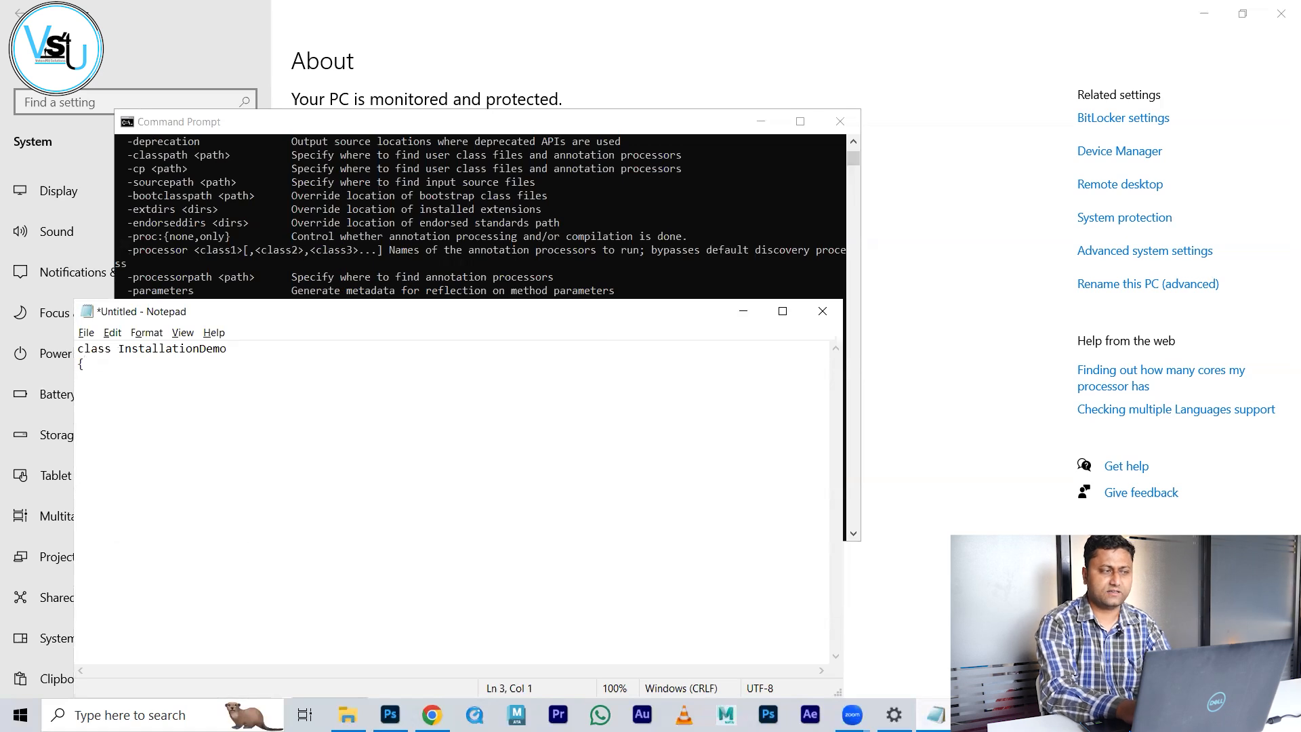
text(public static)
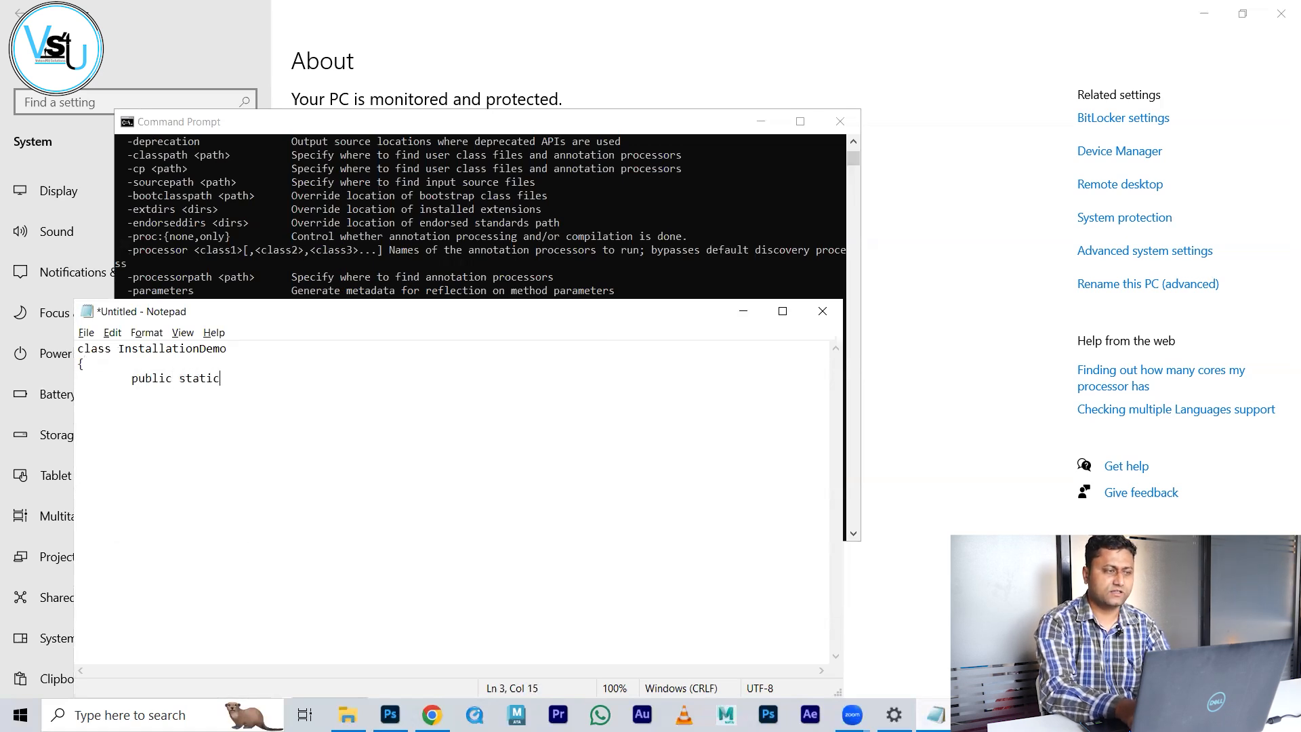
text( void main(String)
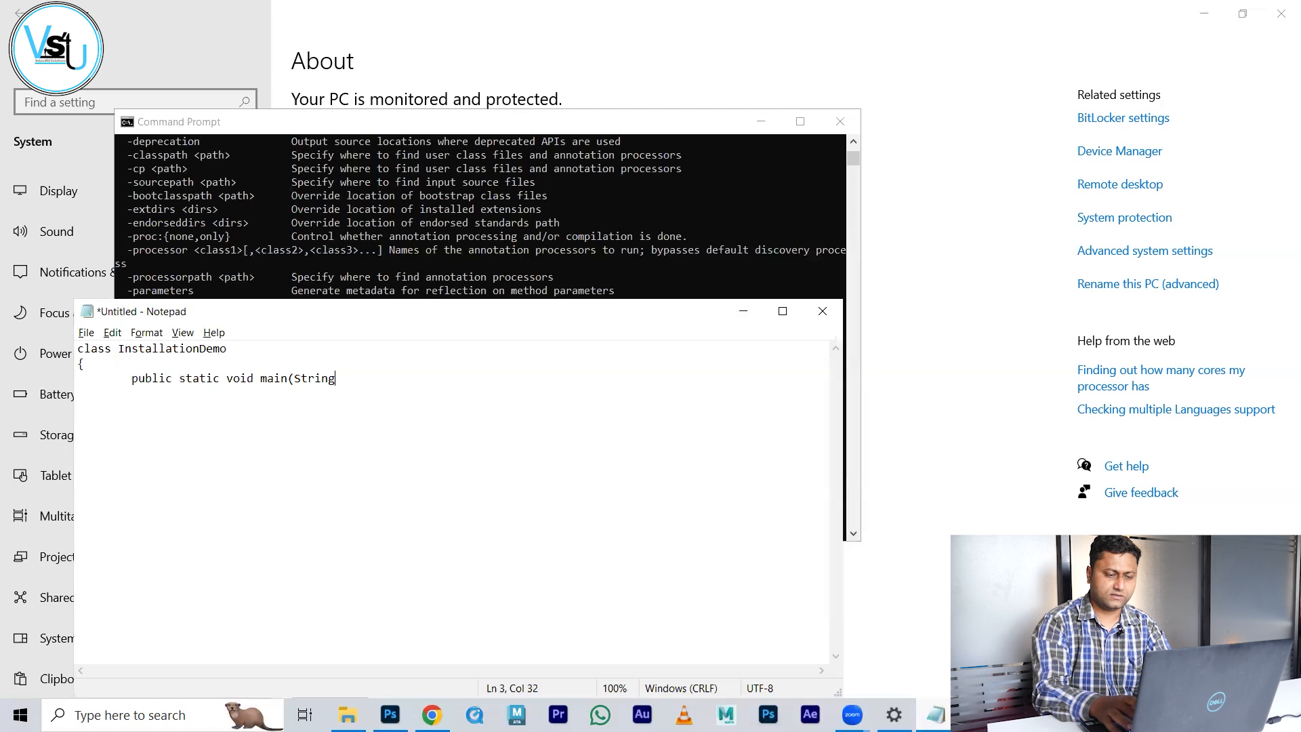
text([] args))
key(Return)
key(Tab)
text({)
Step: Add System.out.print("Hello World"); inside main, close both braces, and select the class name
key(Return)
key(Tab)
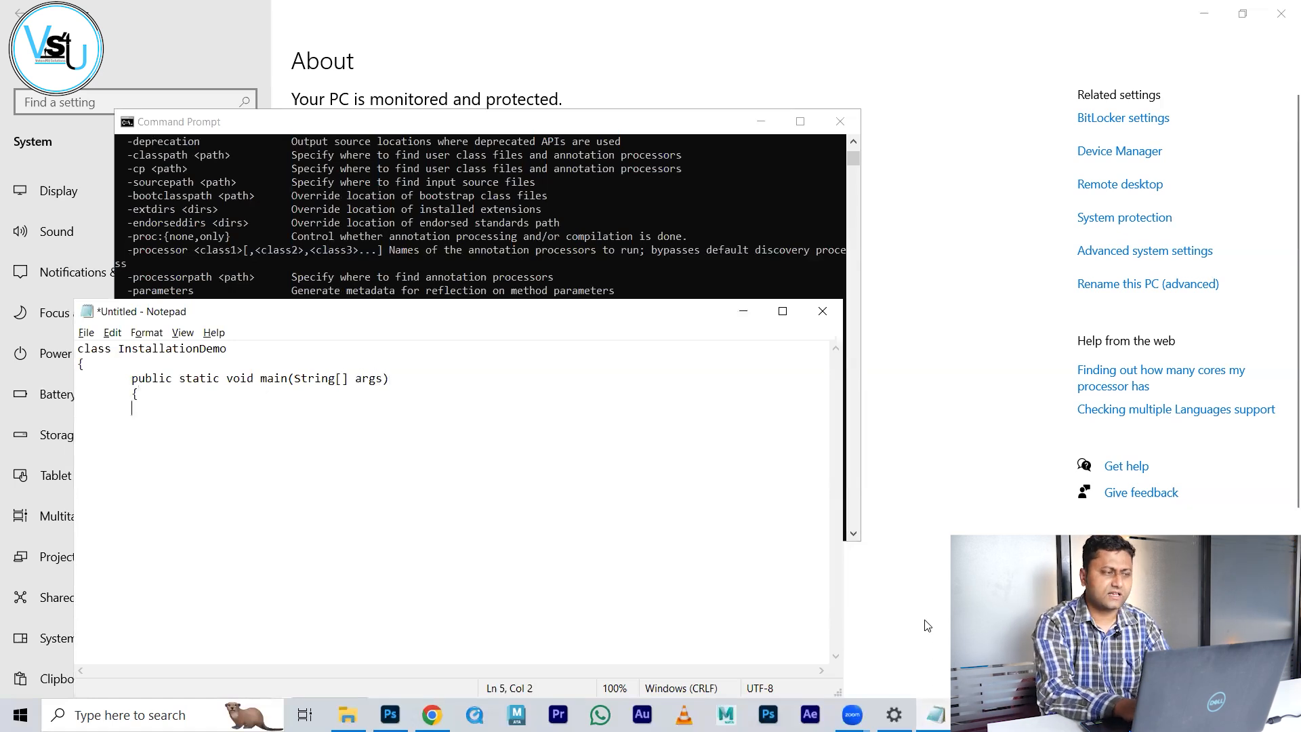
text(Sys)
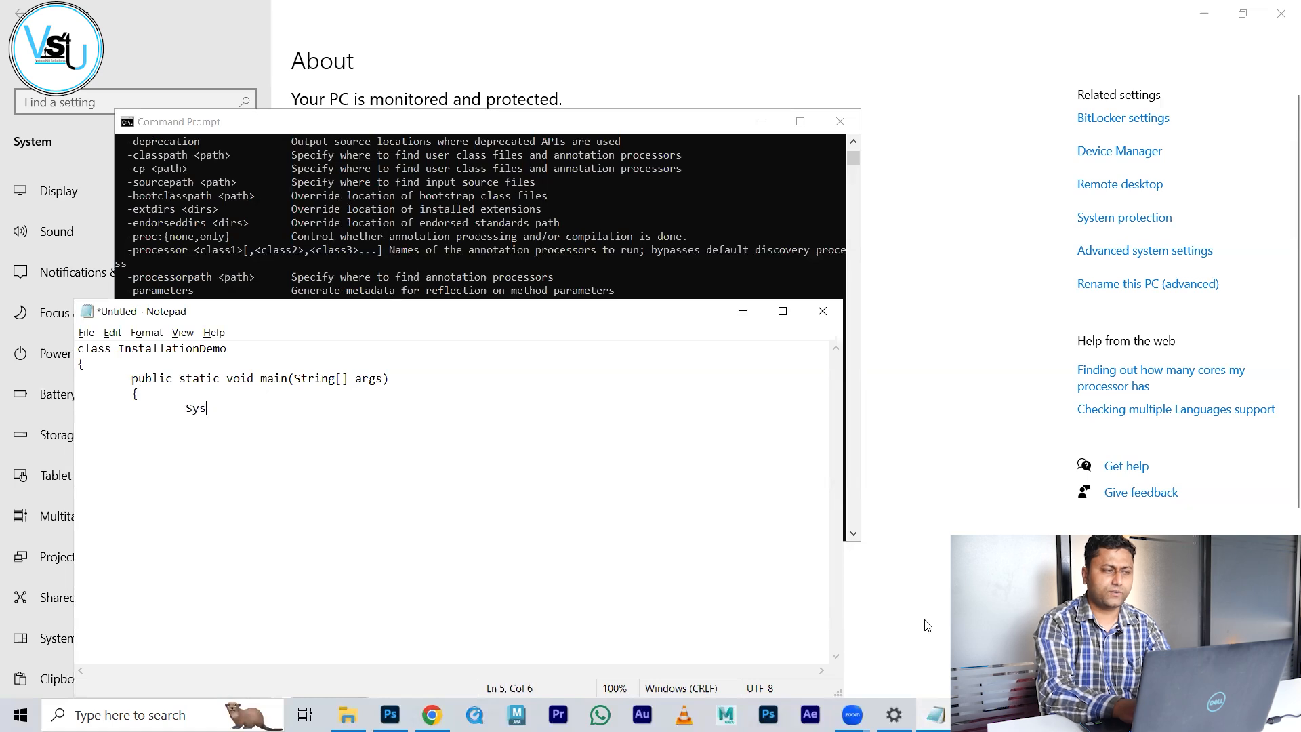
text(tem.out.print("Hello Worl)
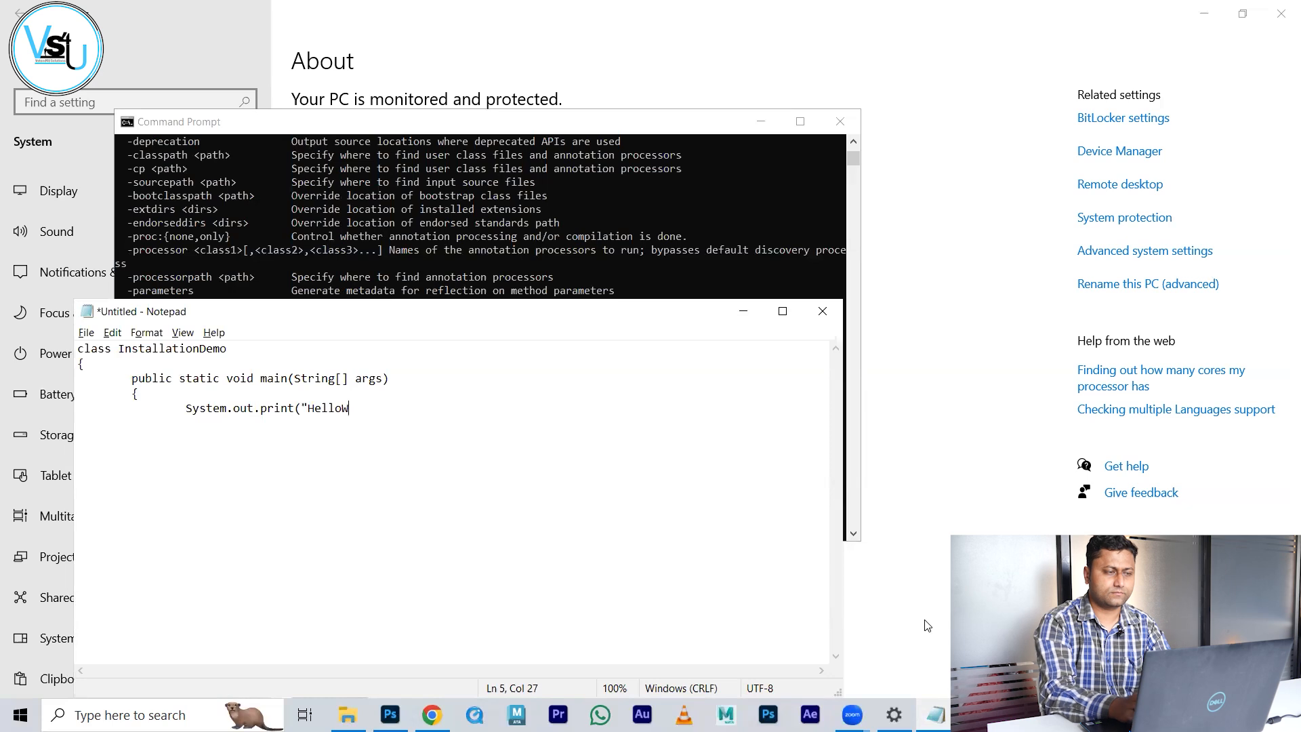
text(d");)
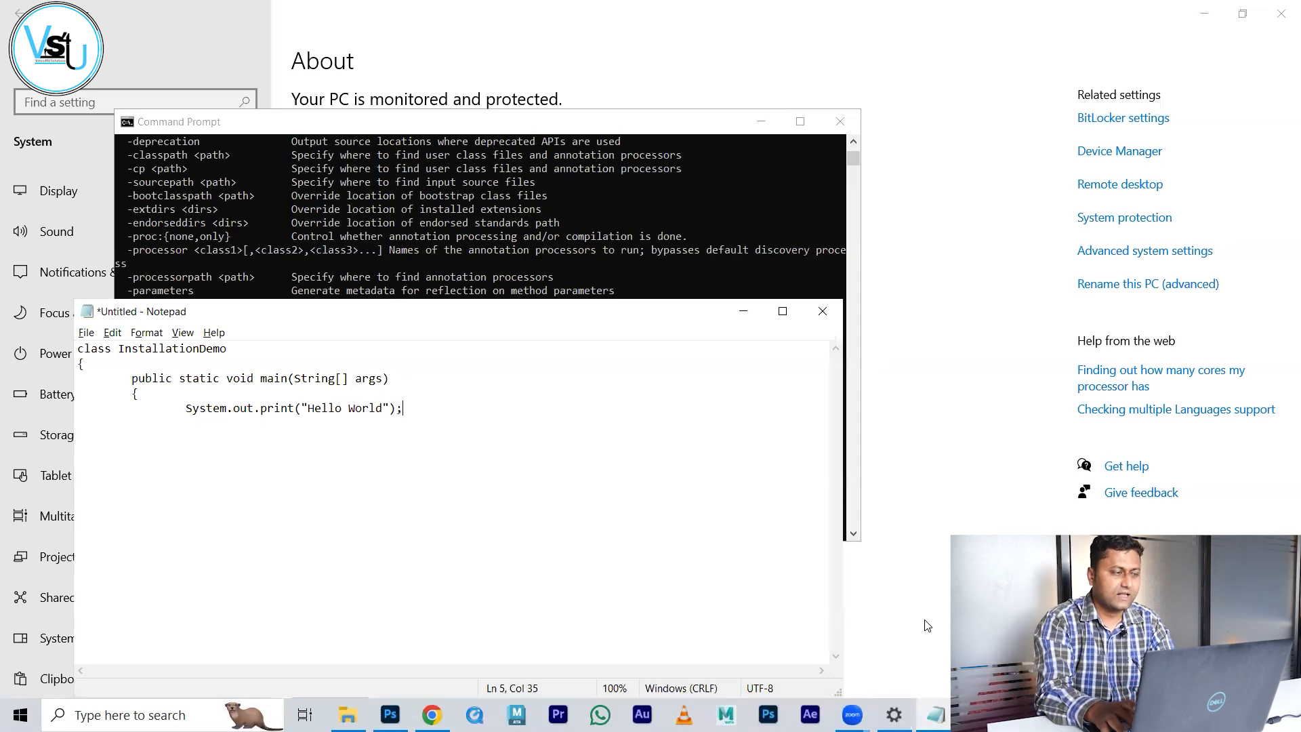
key(Return)
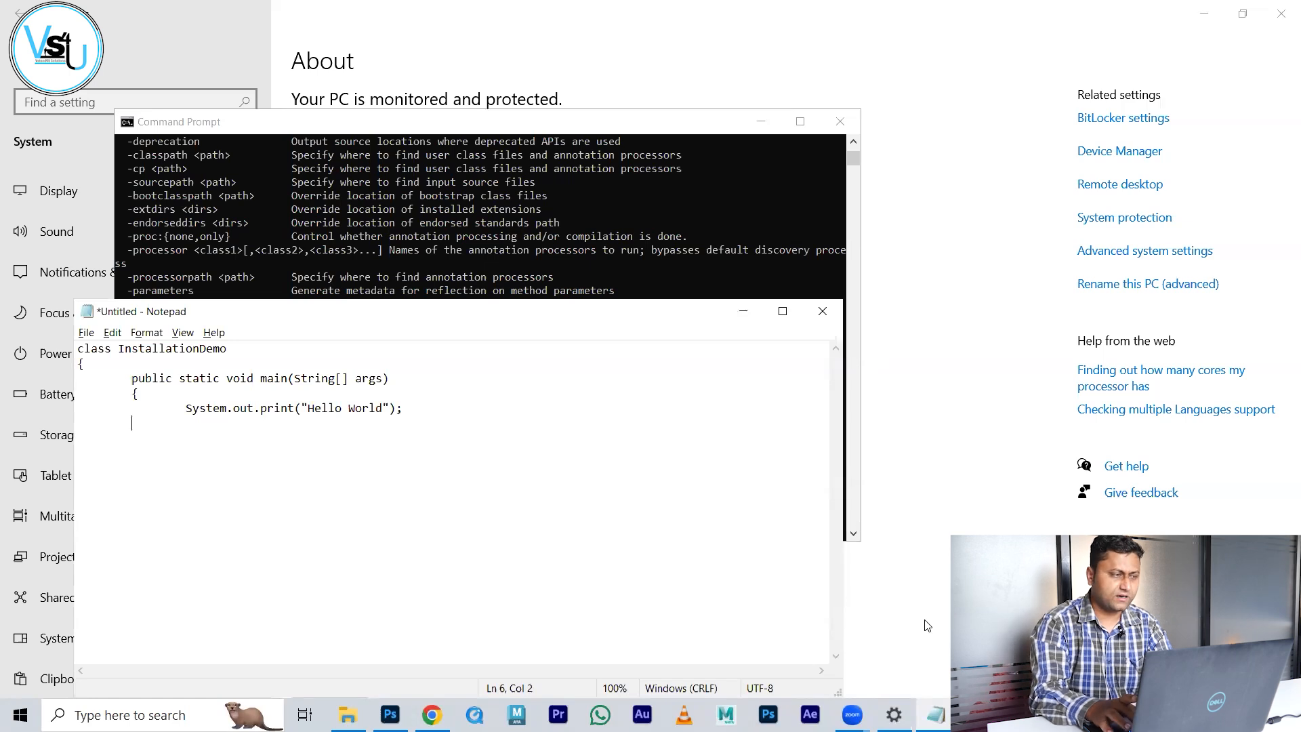
text(} )
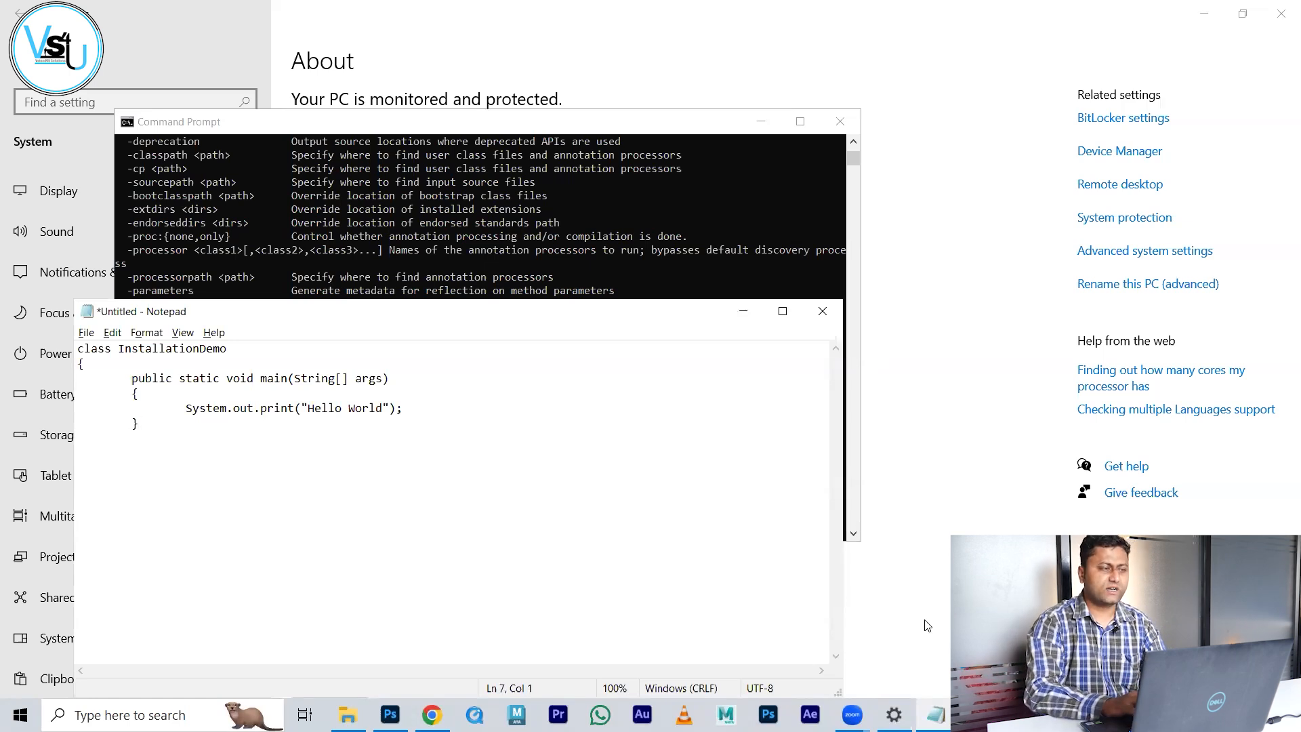
text(})
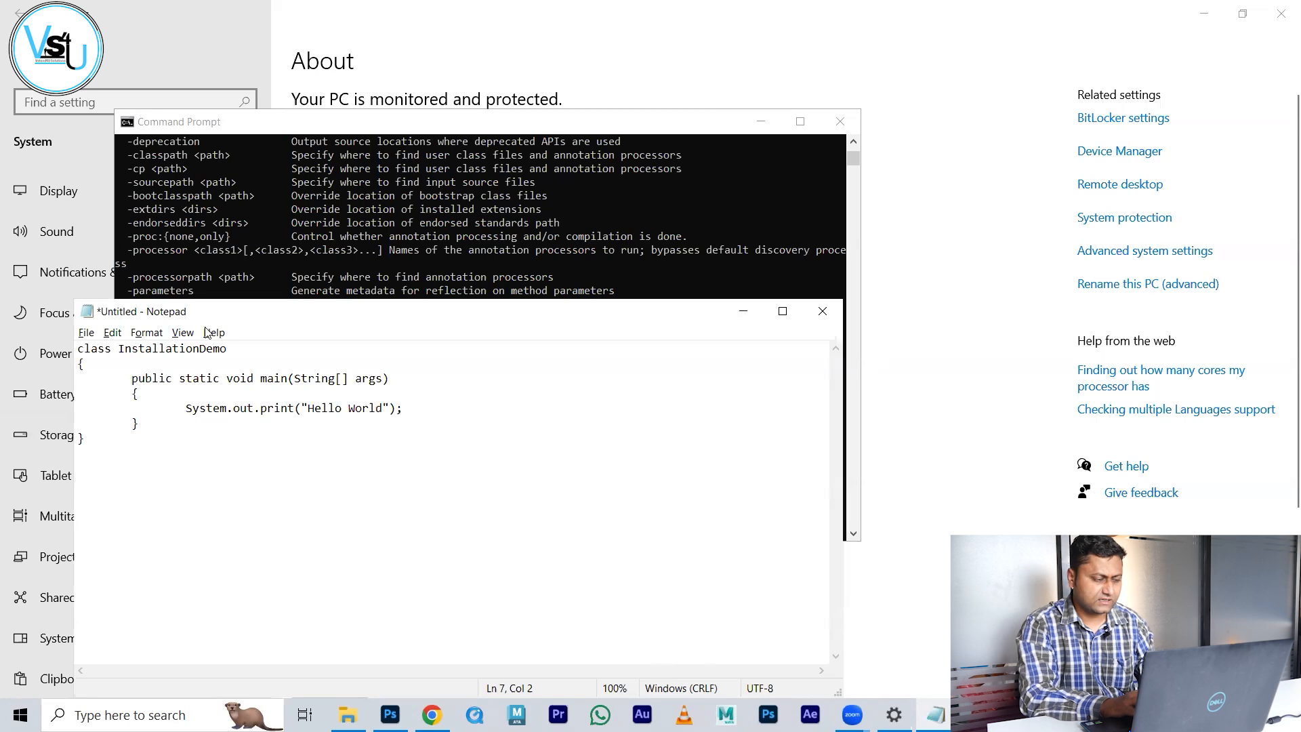
double_click(181, 349)
key(ctrl+c)
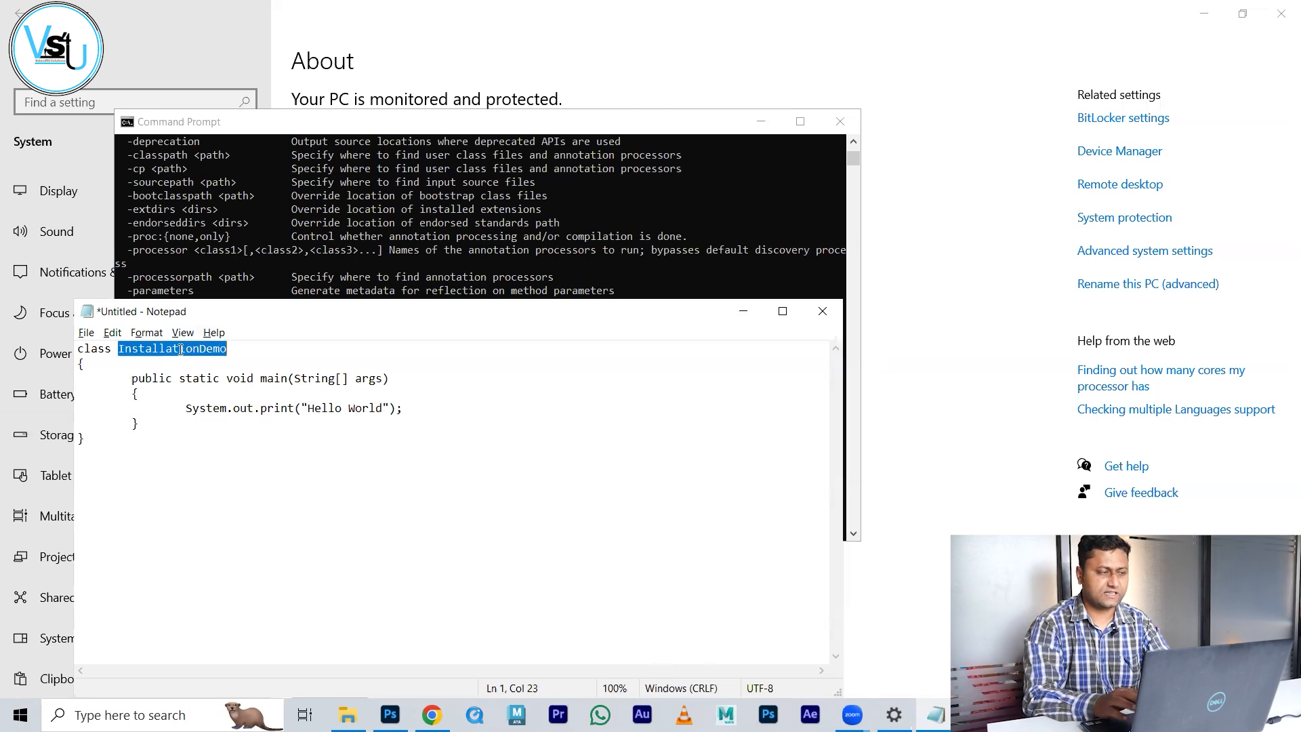
Step: Start saving with file name "InstallationDemo.java", browsing drive D: and the Desktop
key(ctrl+s)
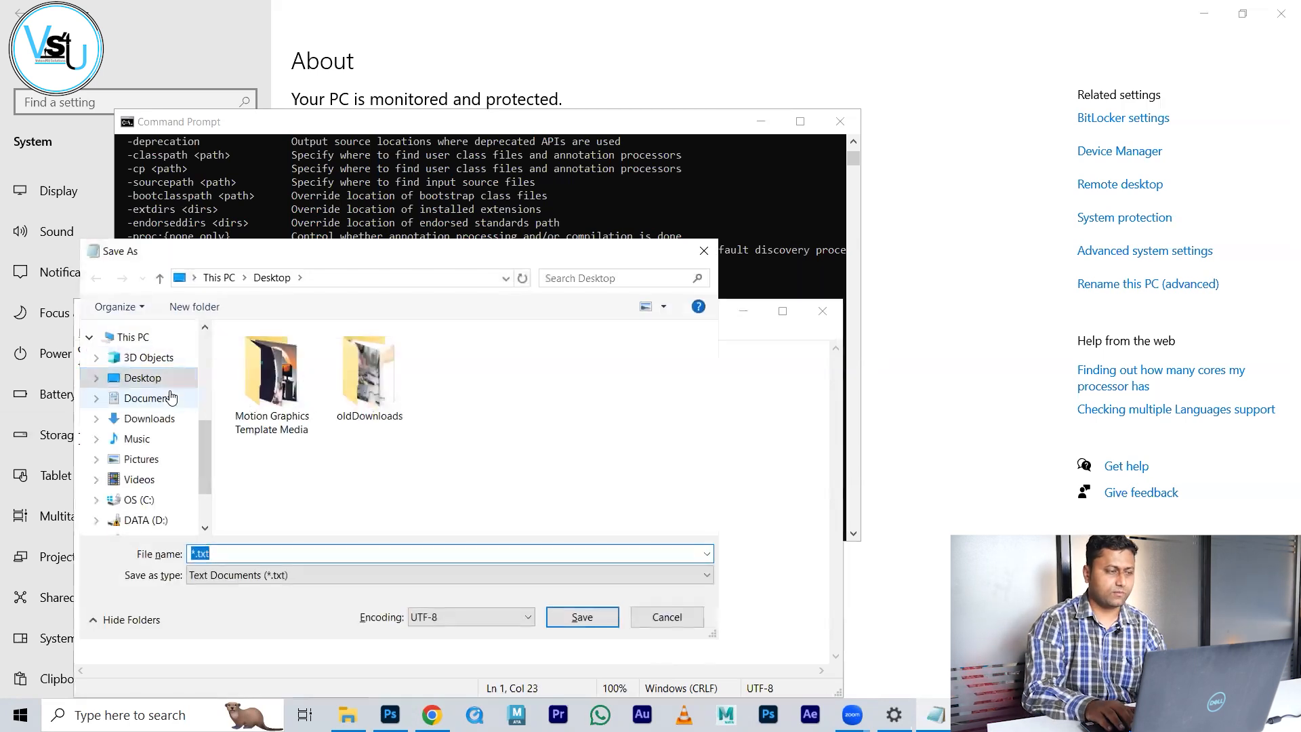
text("")
key(ctrl+v)
key(ctrl+z)
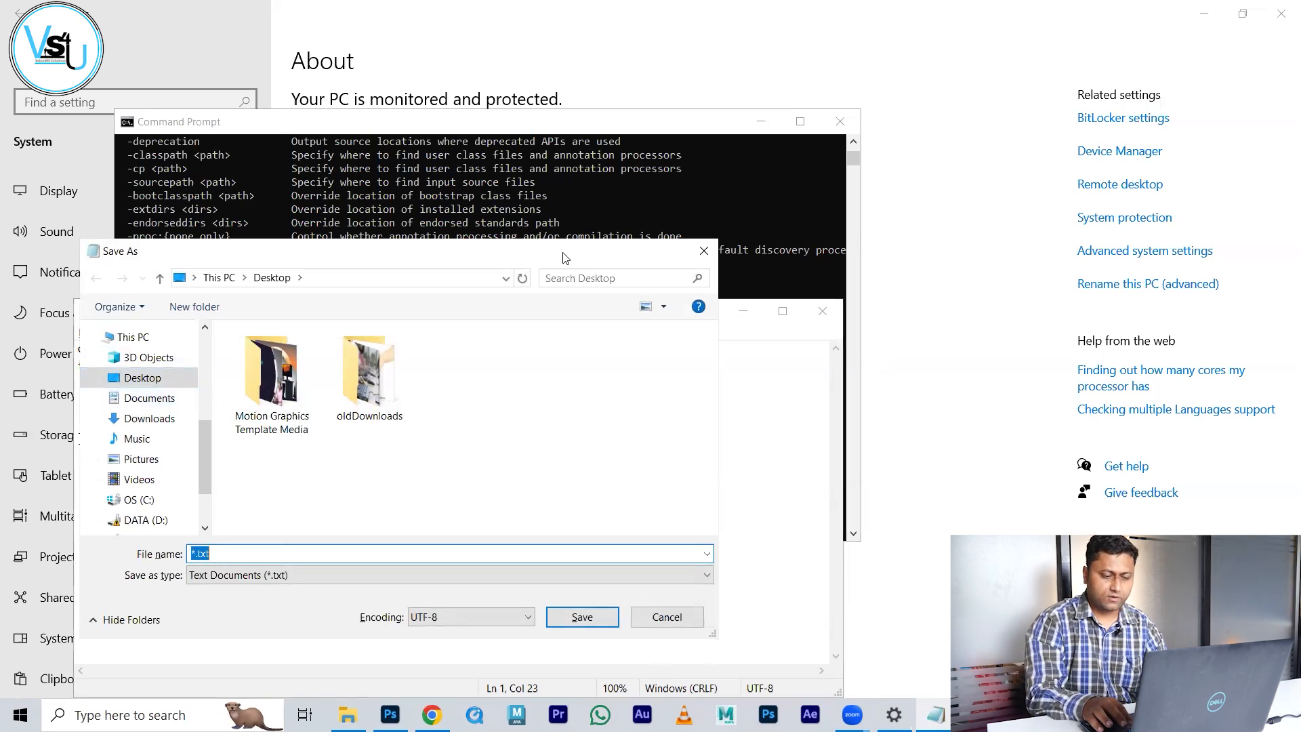
text("")
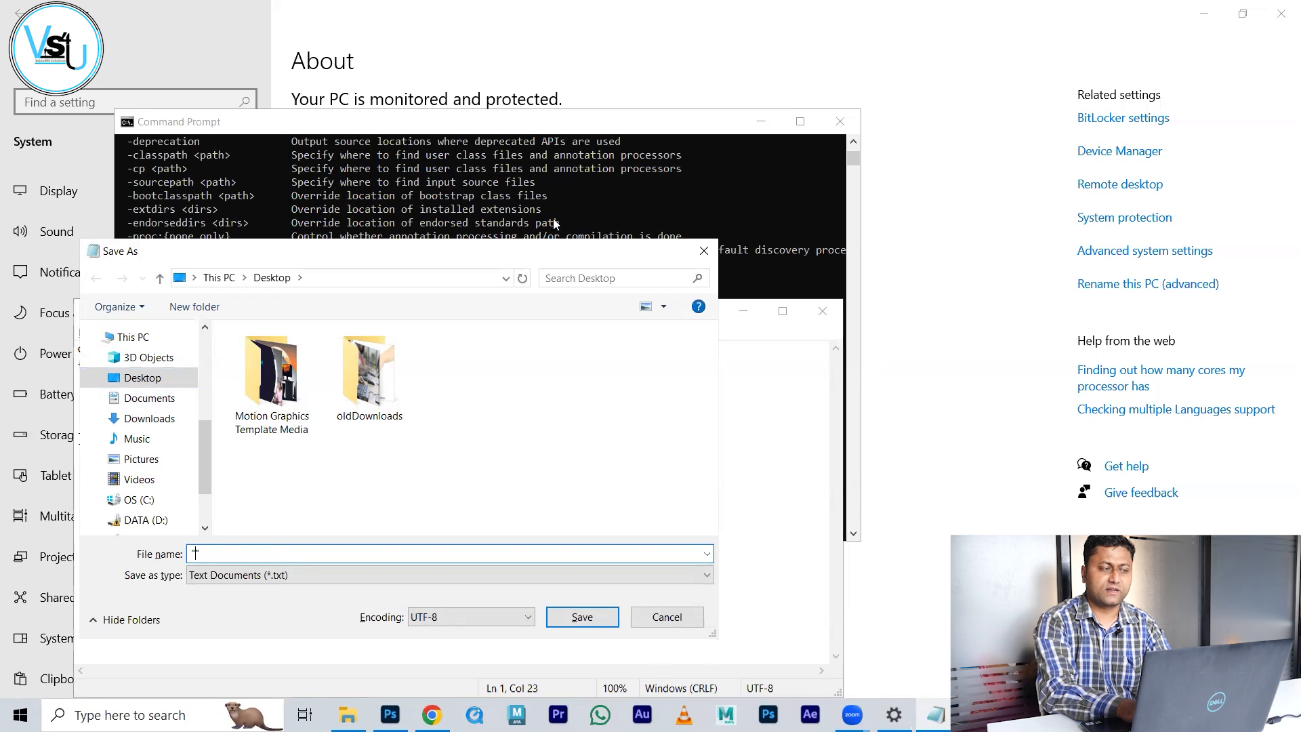
key(ctrl+v)
text(.java)
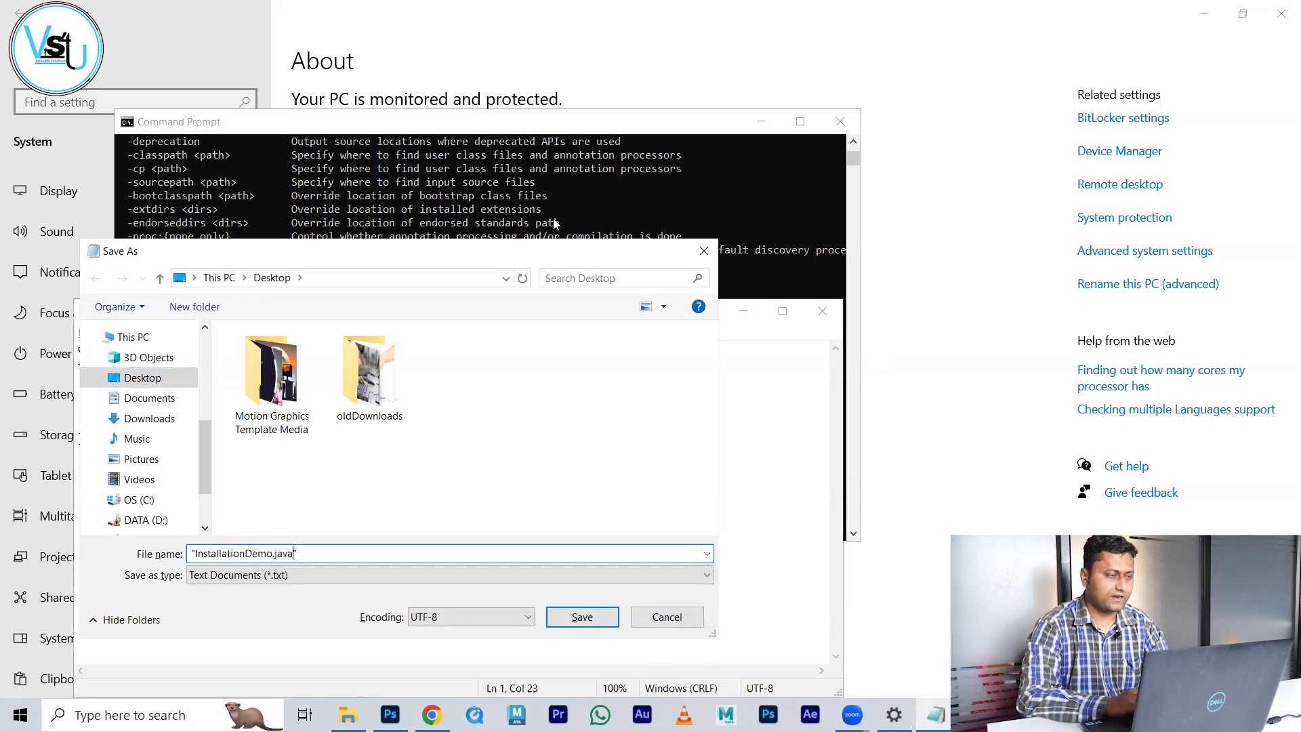
click(146, 520)
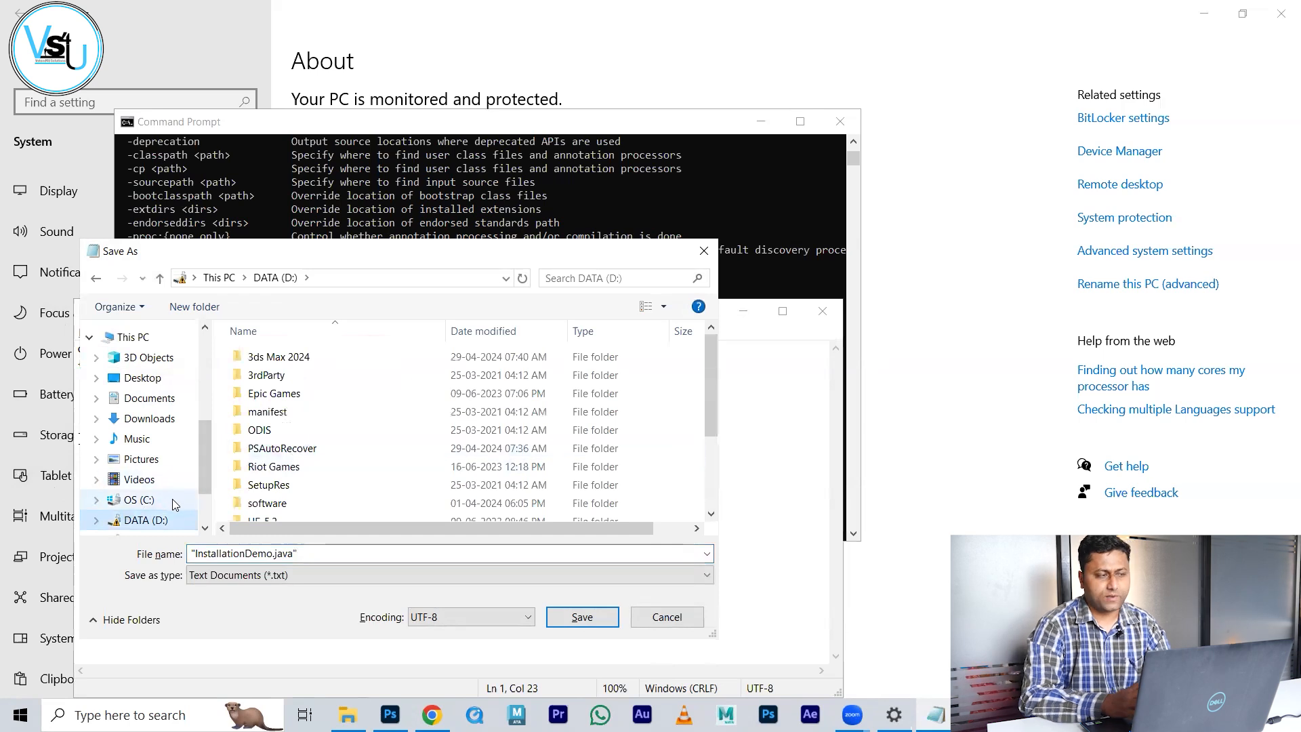
click(142, 378)
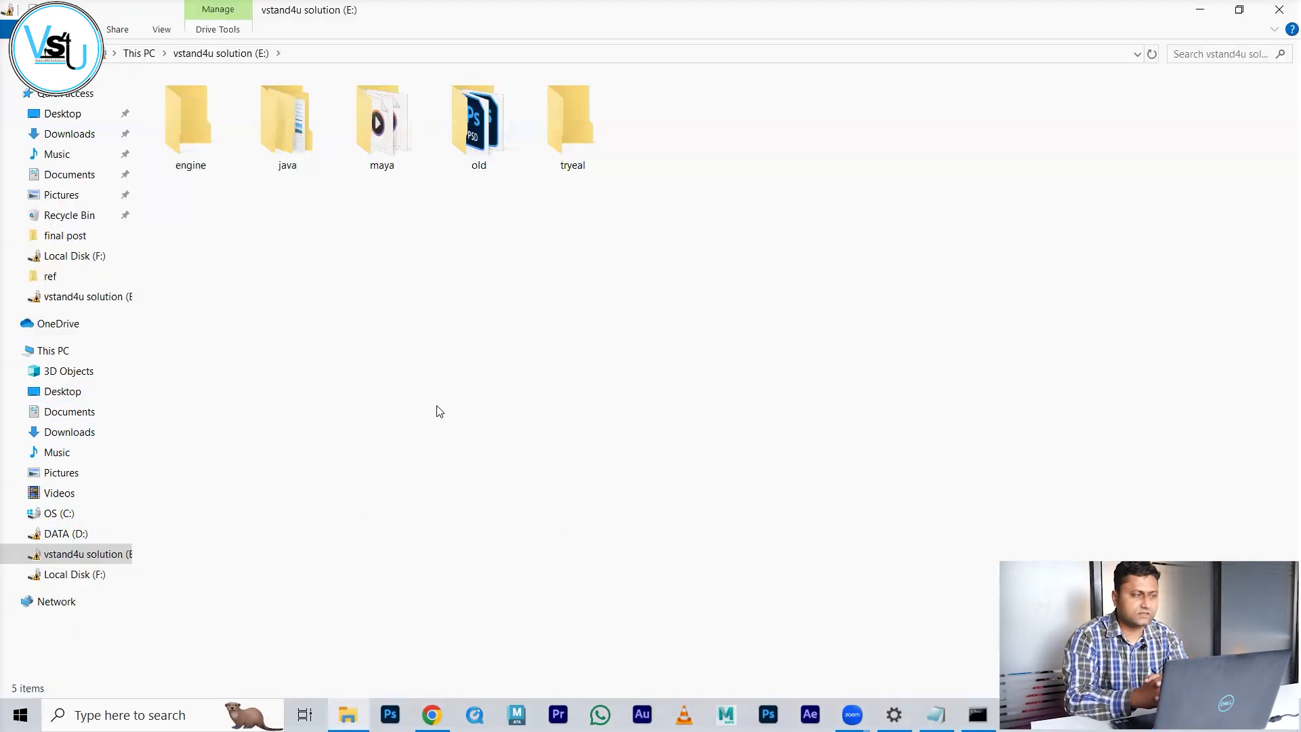
Step: Switch back to the untitled Notepad window holding the InstallationDemo code
key(alt+Tab)
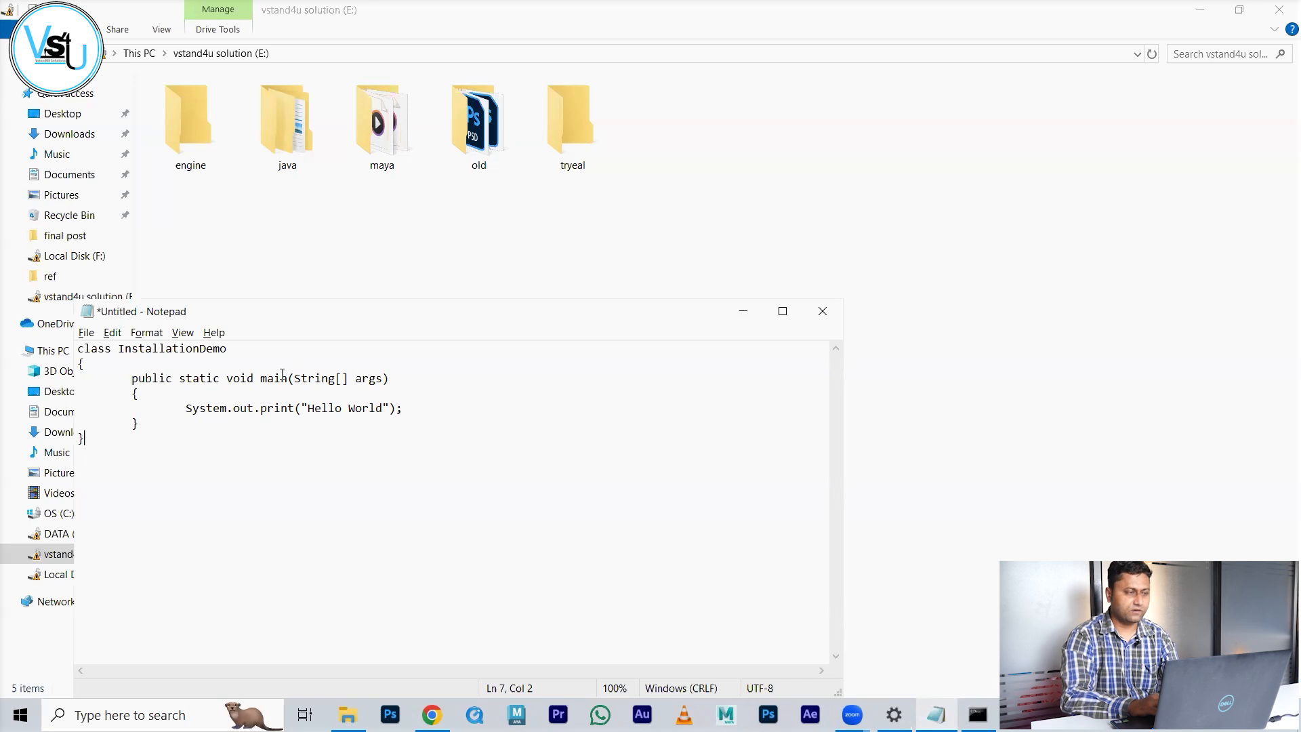
Step: Save the code as "InstallationDemo.java" in the E:\java\src folder
key(ctrl+s)
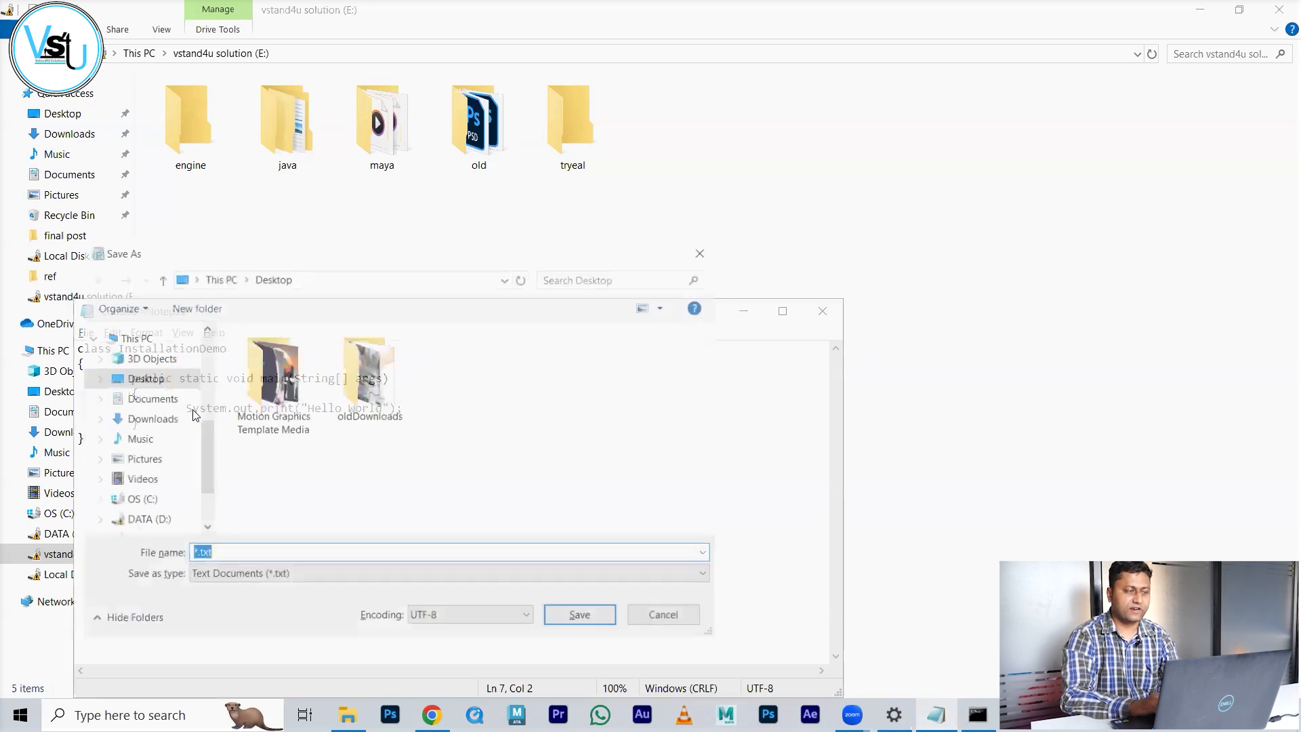
scroll(147, 520, down, 1)
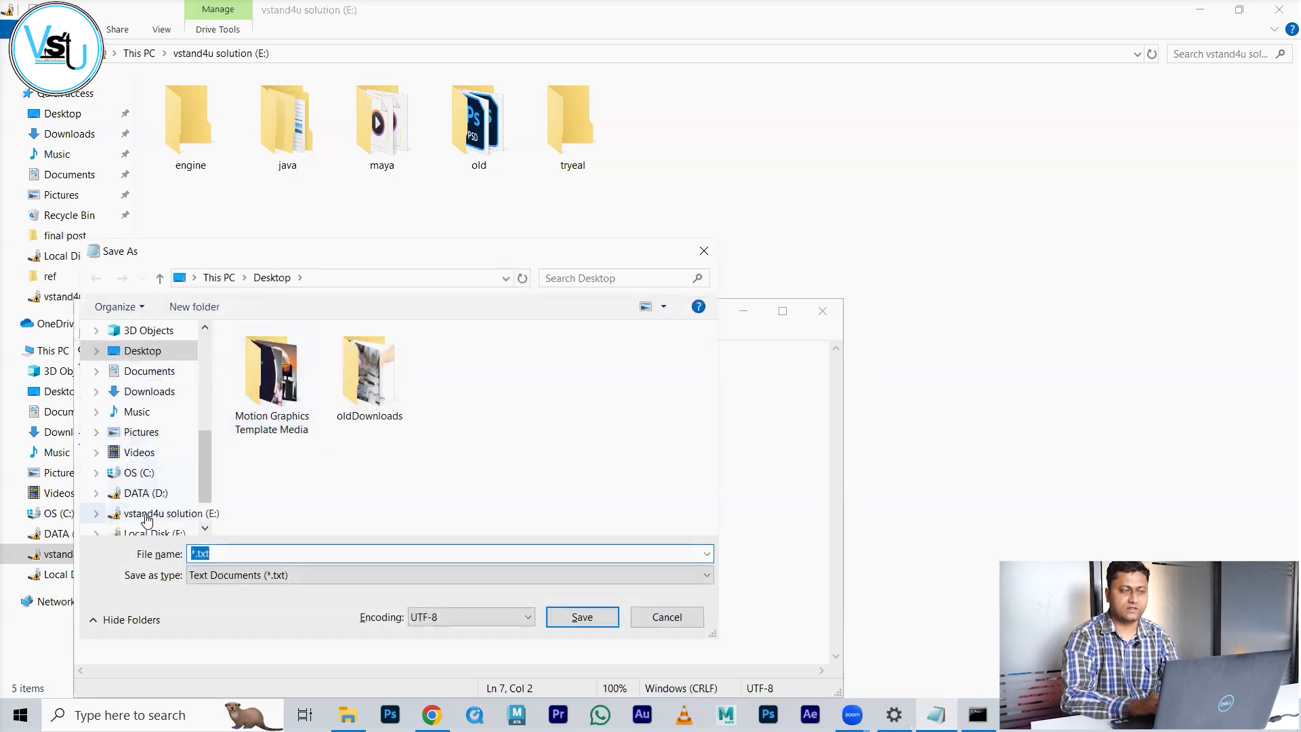
click(150, 514)
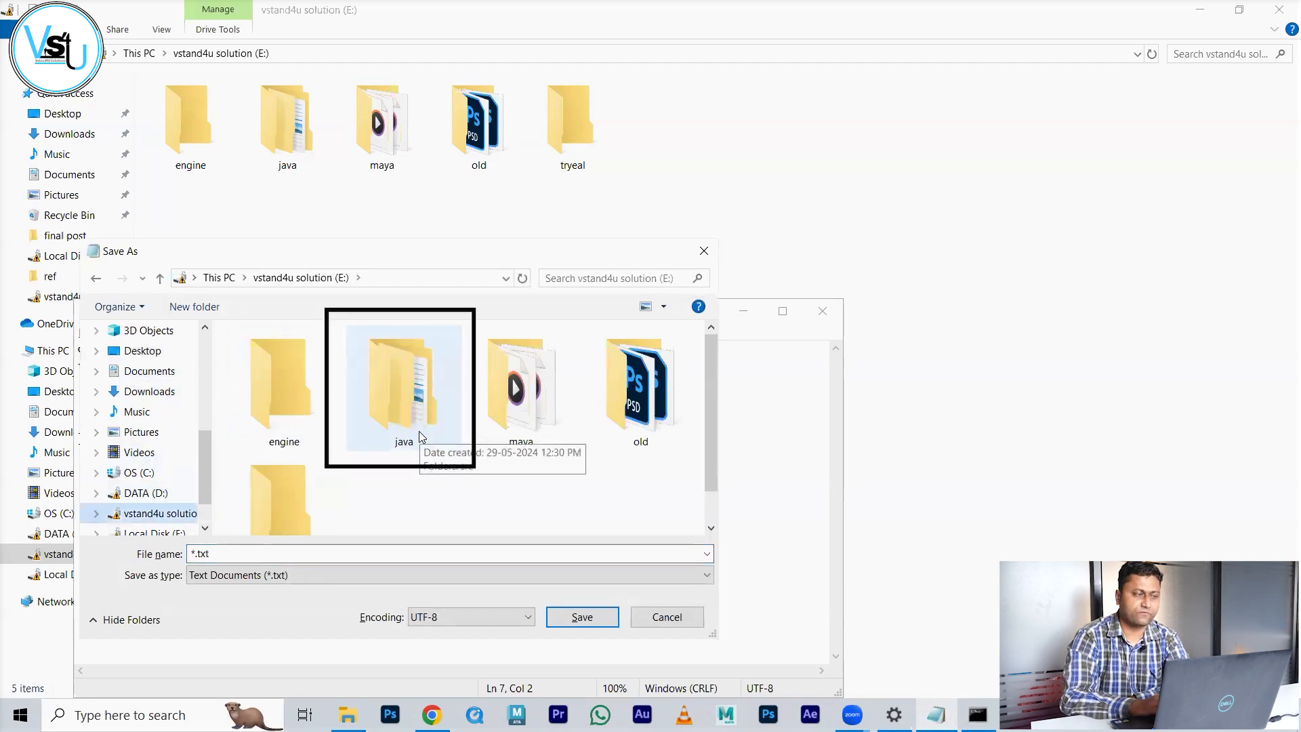
double_click(419, 434)
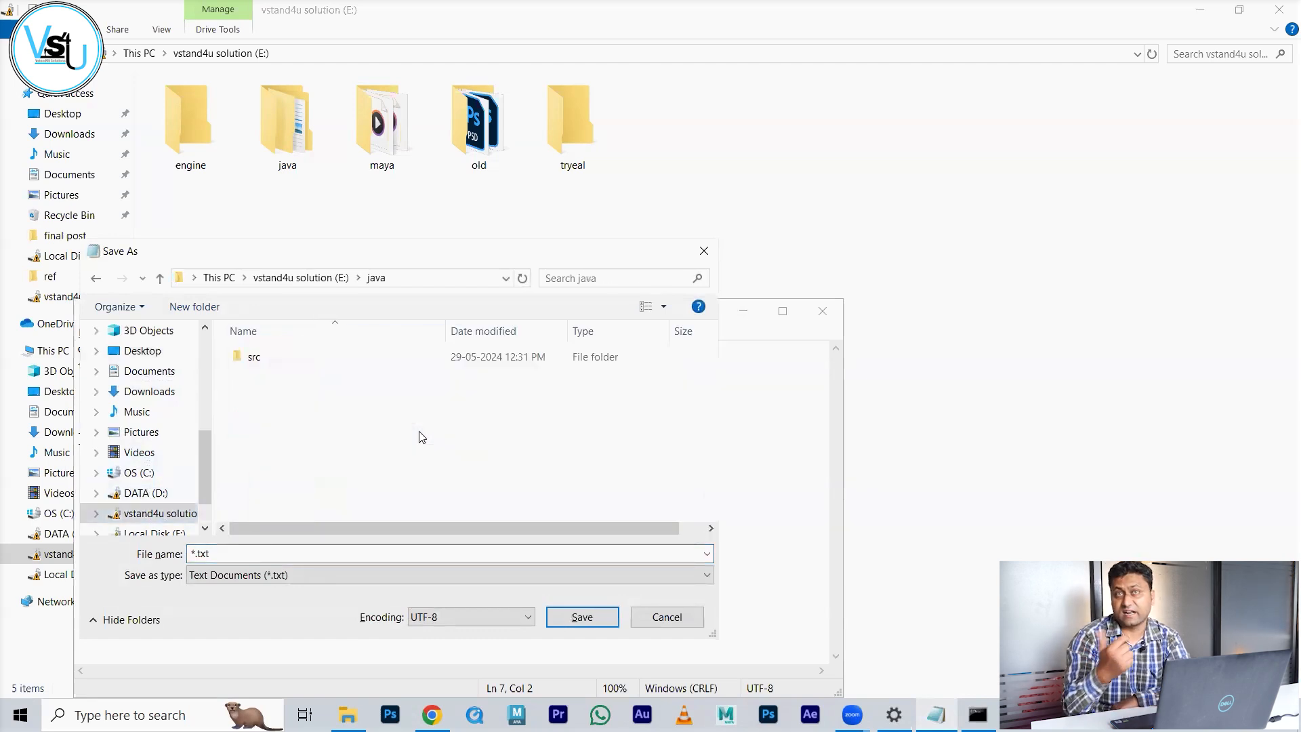
double_click(255, 358)
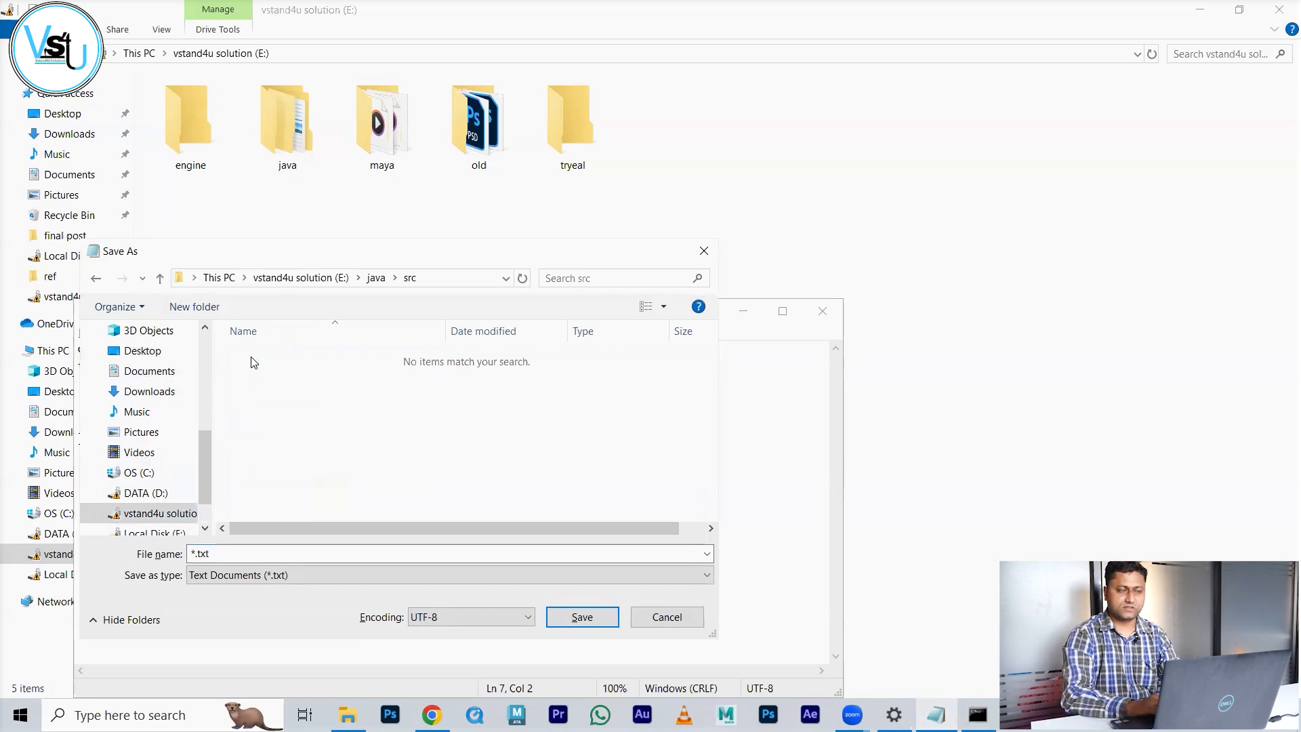
double_click(242, 558)
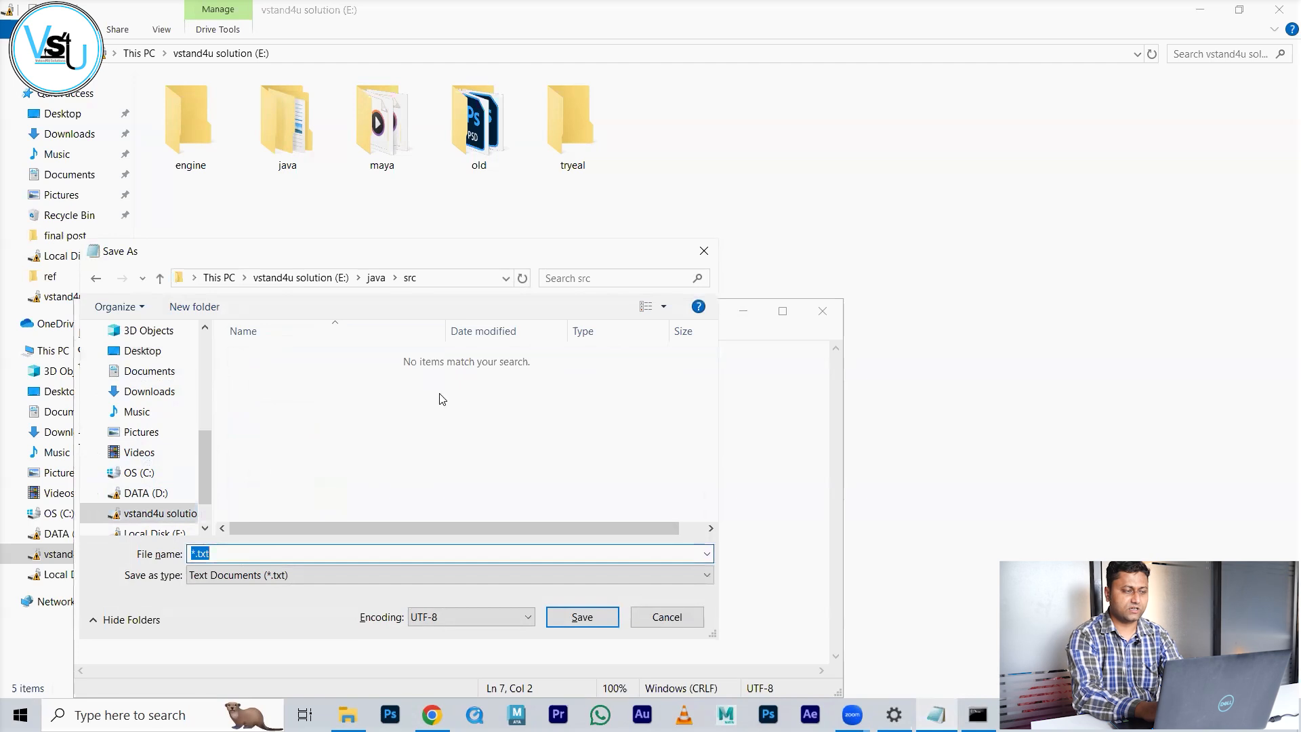
text("In)
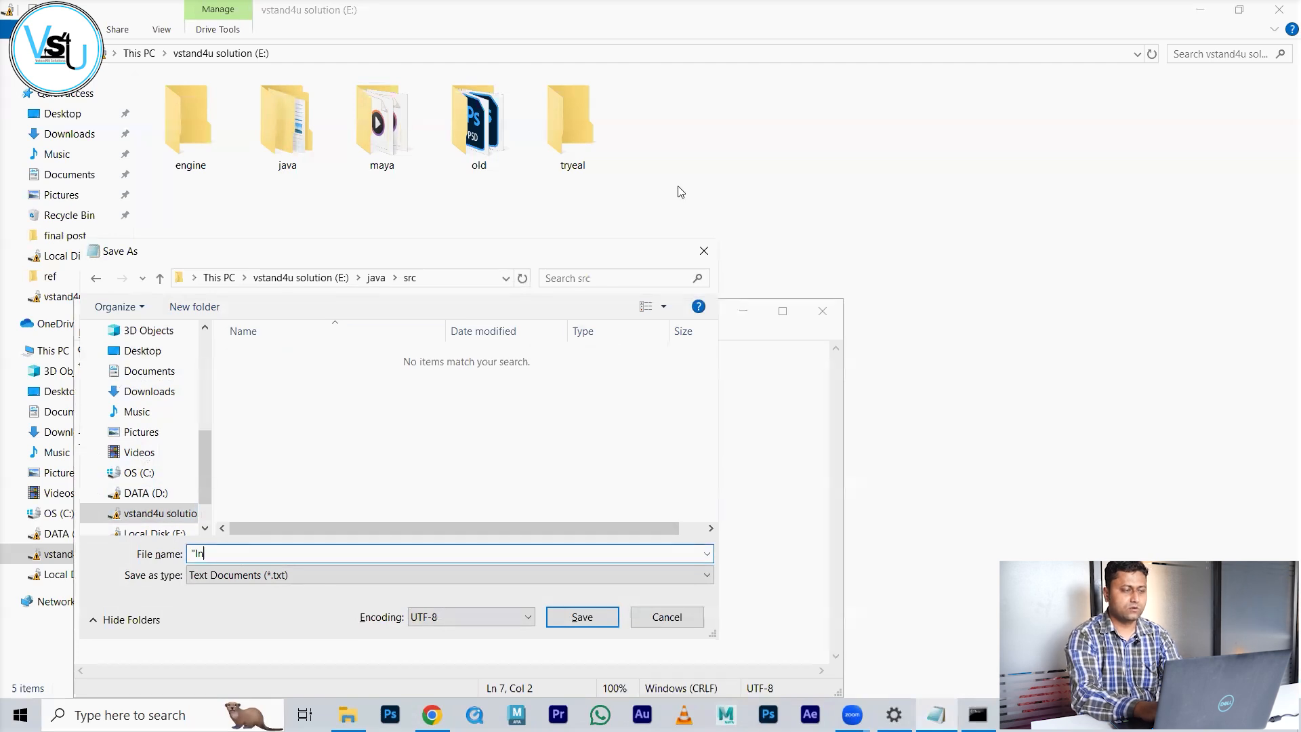
text(stallationDemo)
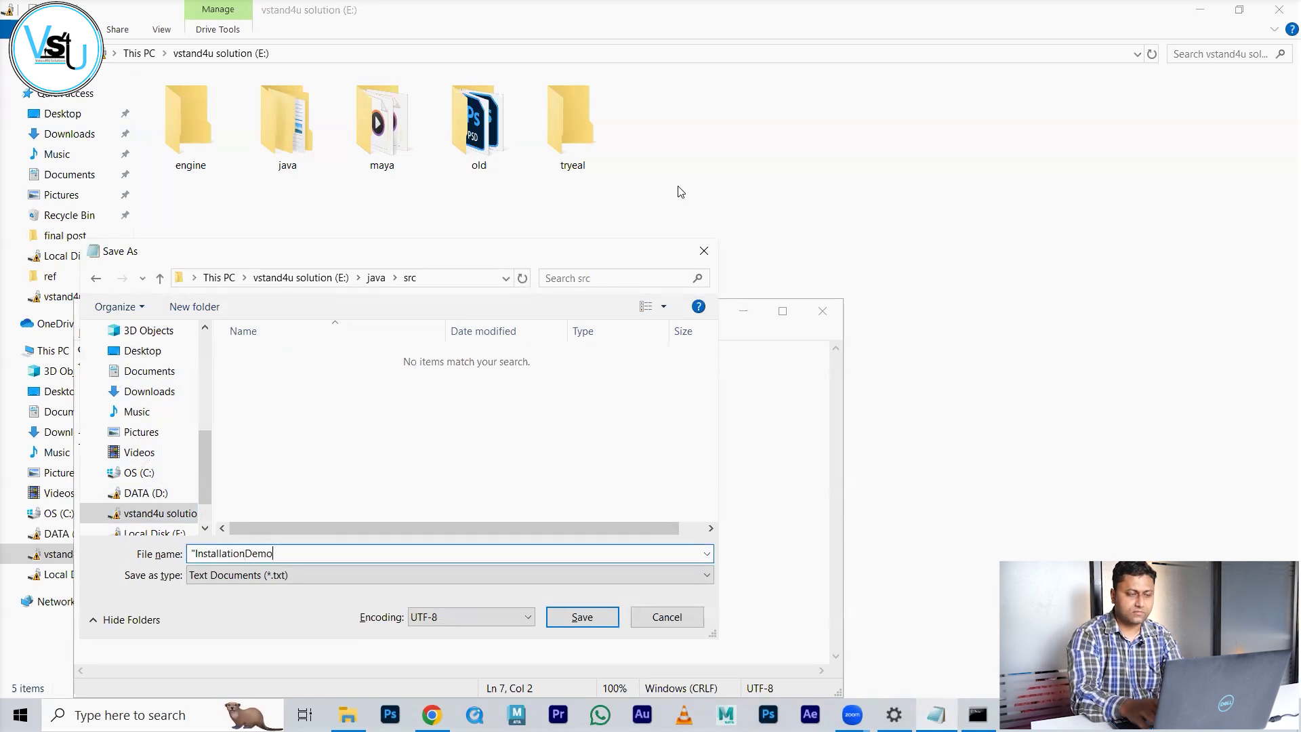
text(.java")
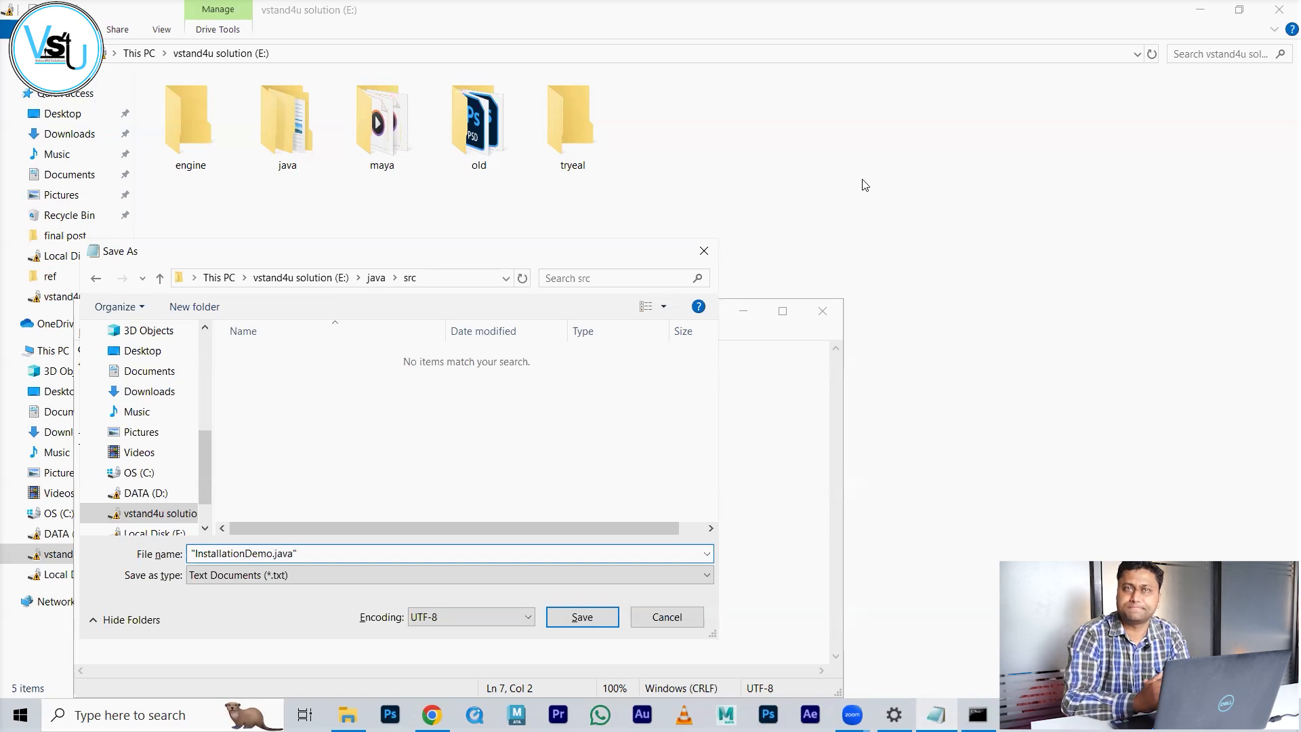
key(Return)
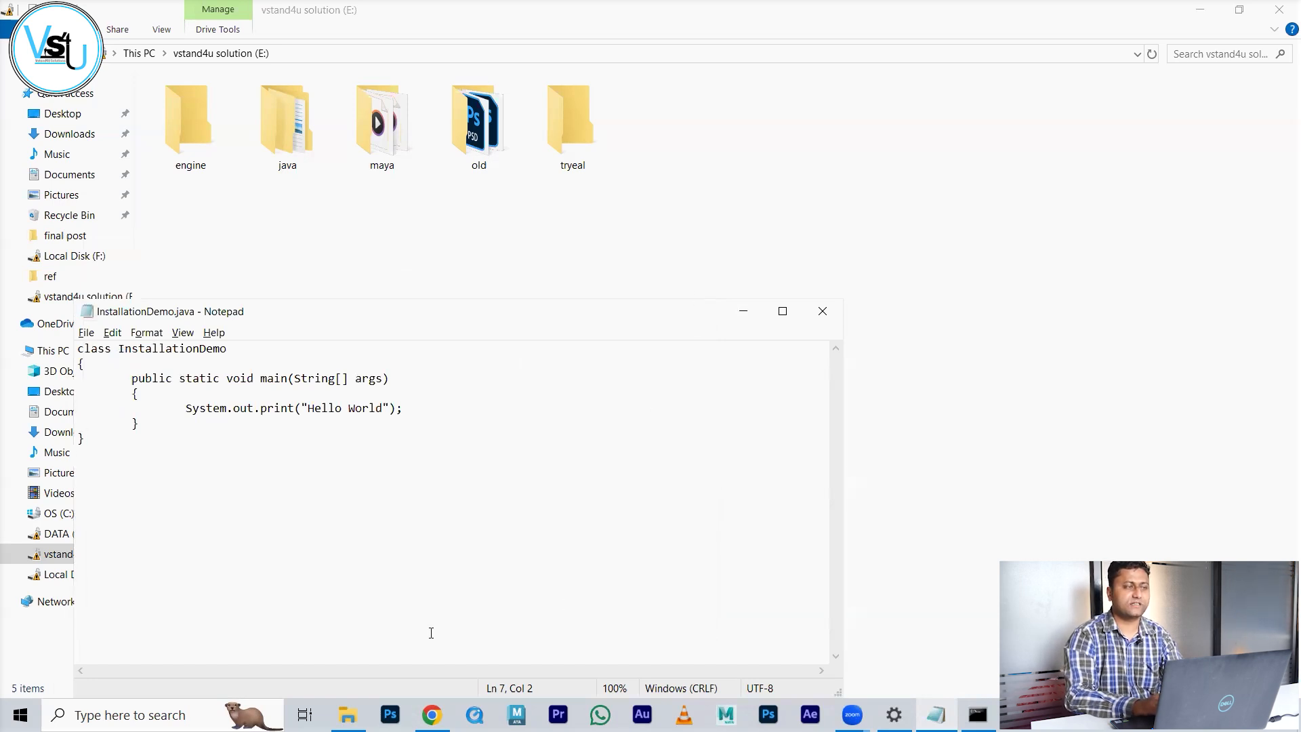
Step: Open the E:\java\src folder in File Explorer and enter cmd in the address bar
click(414, 244)
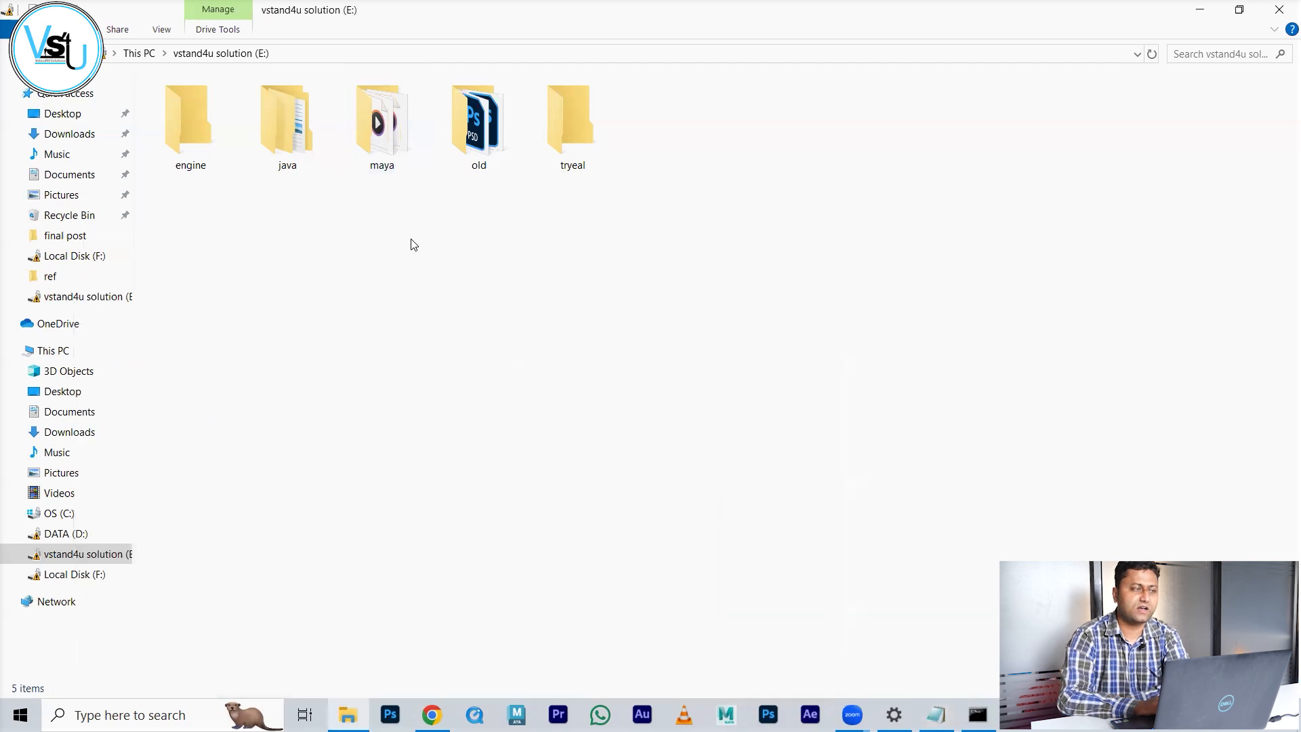
double_click(290, 131)
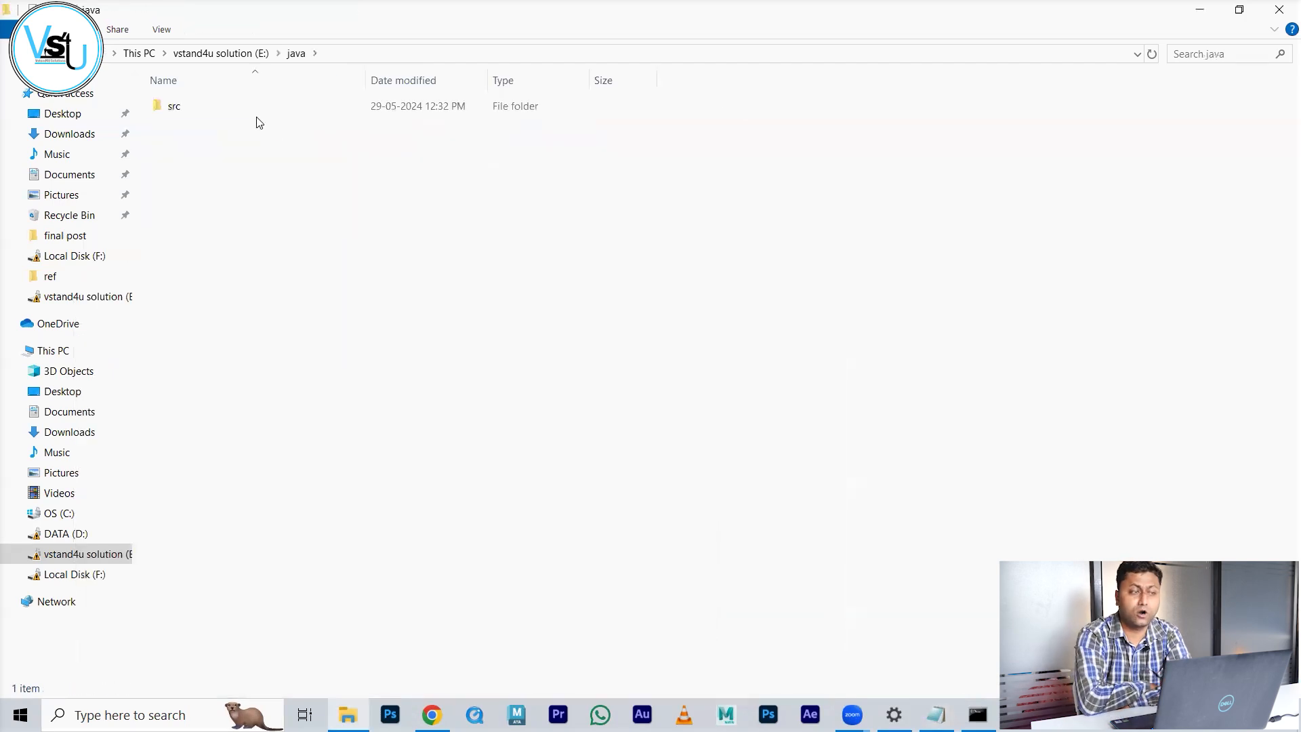
double_click(242, 105)
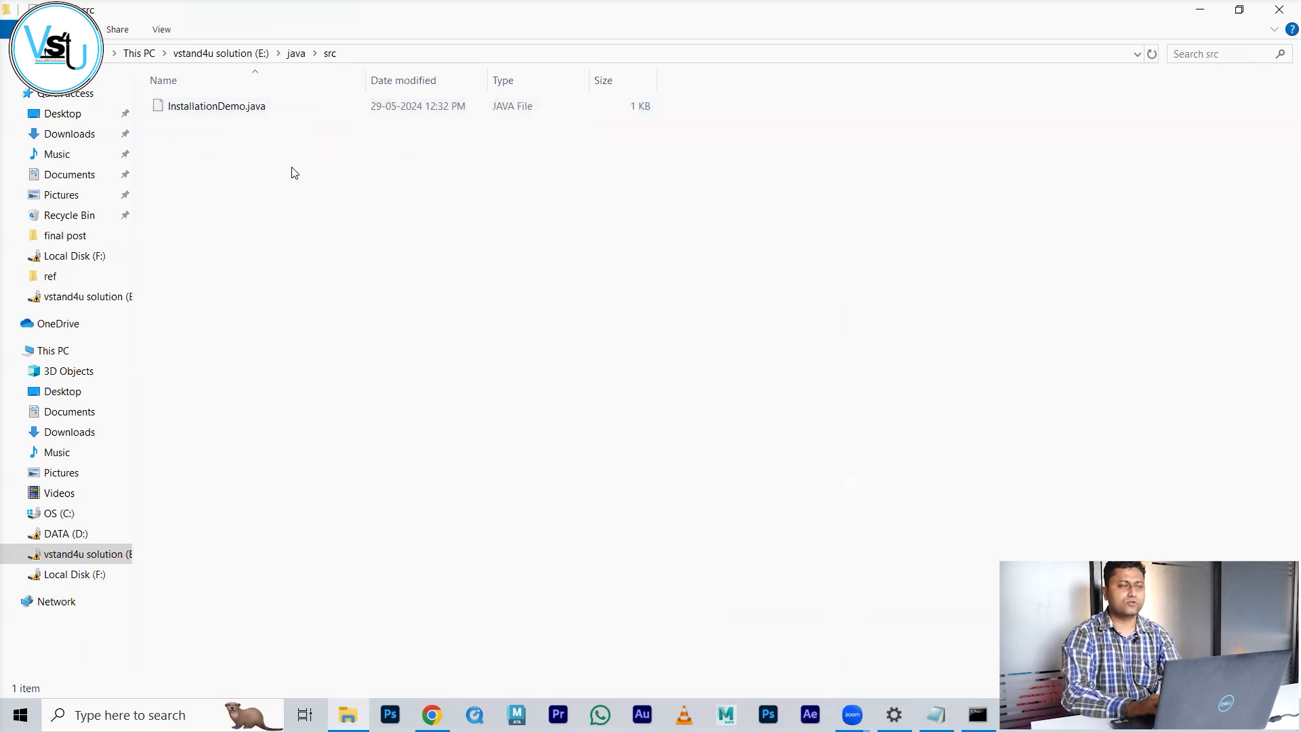
click(491, 54)
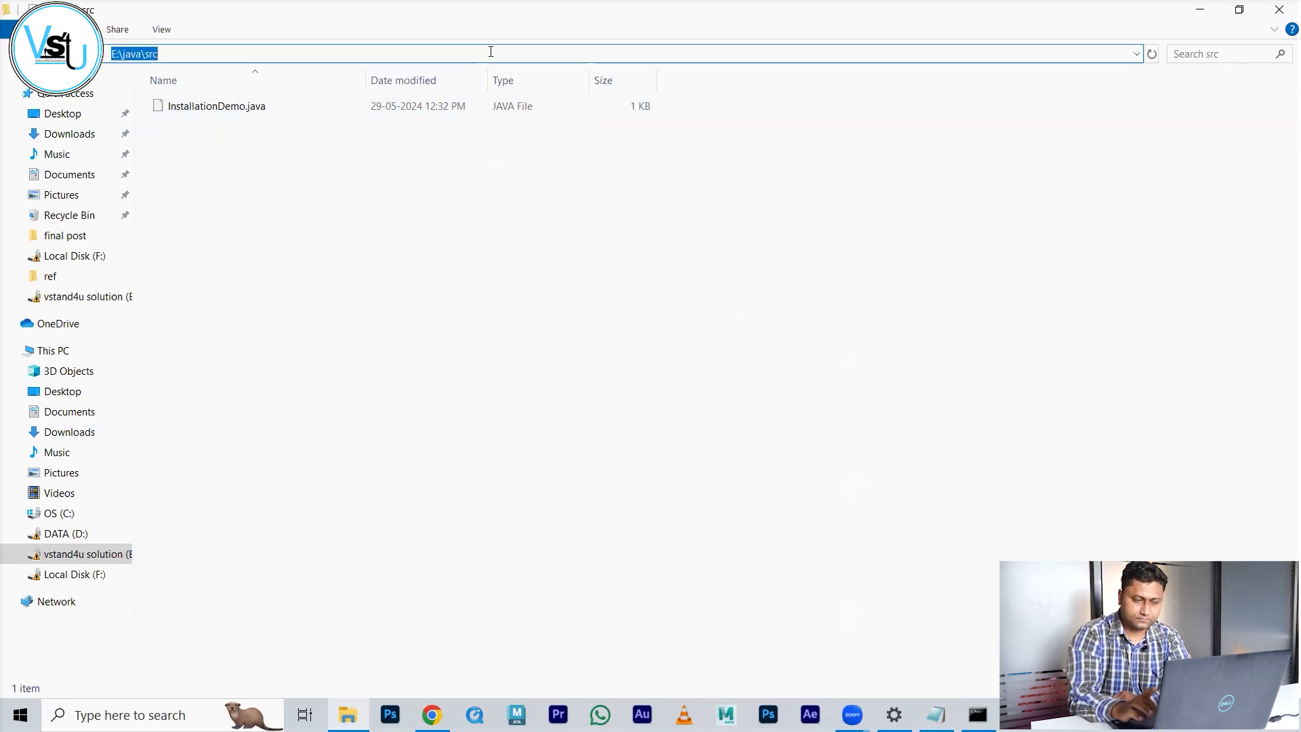
text(cmd)
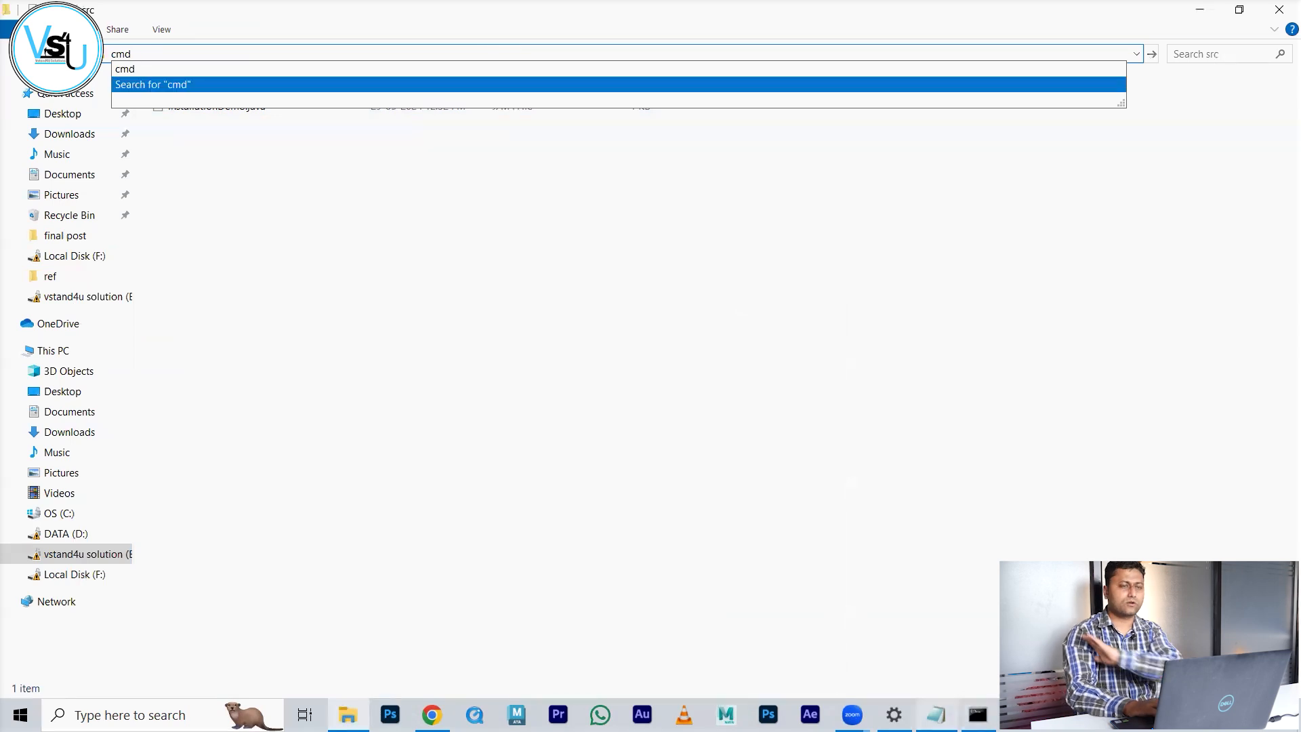
Step: Close the old command window and launch a fresh Command Prompt in E:\java\src
click(978, 715)
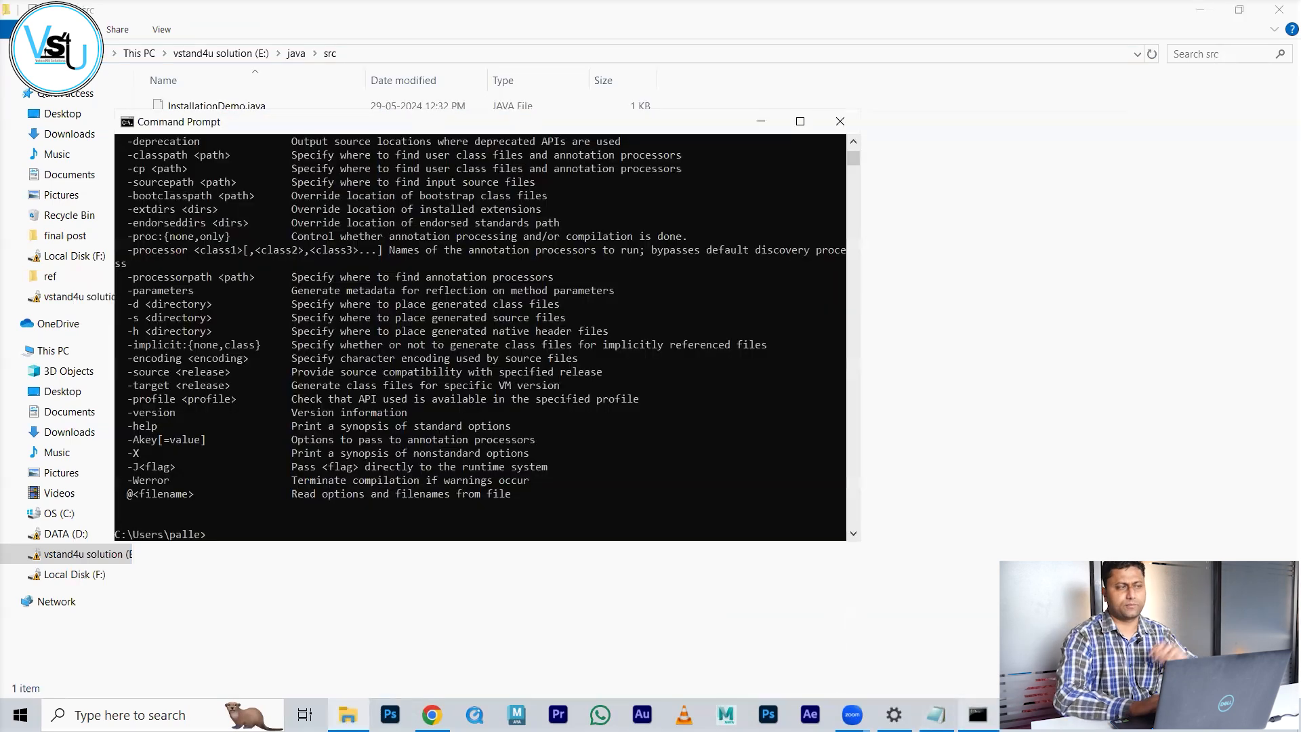
click(840, 122)
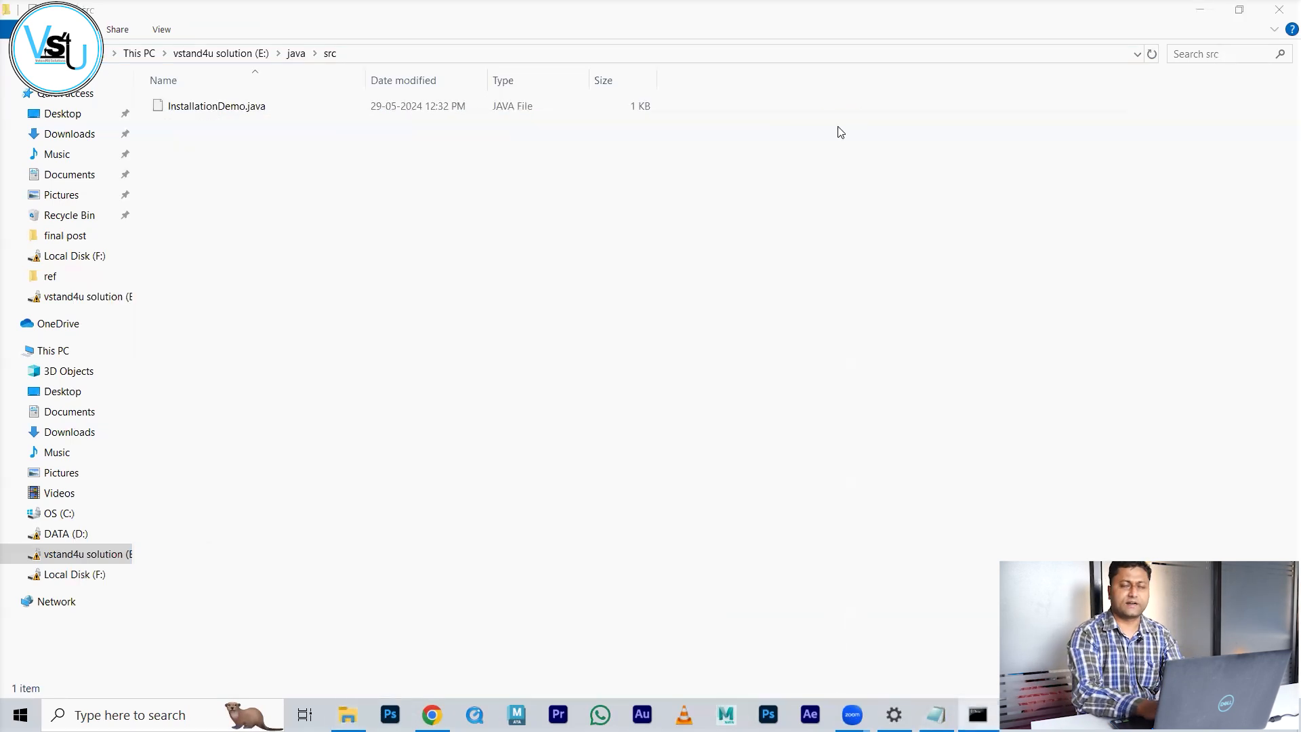
click(739, 52)
text(cmd)
key(Return)
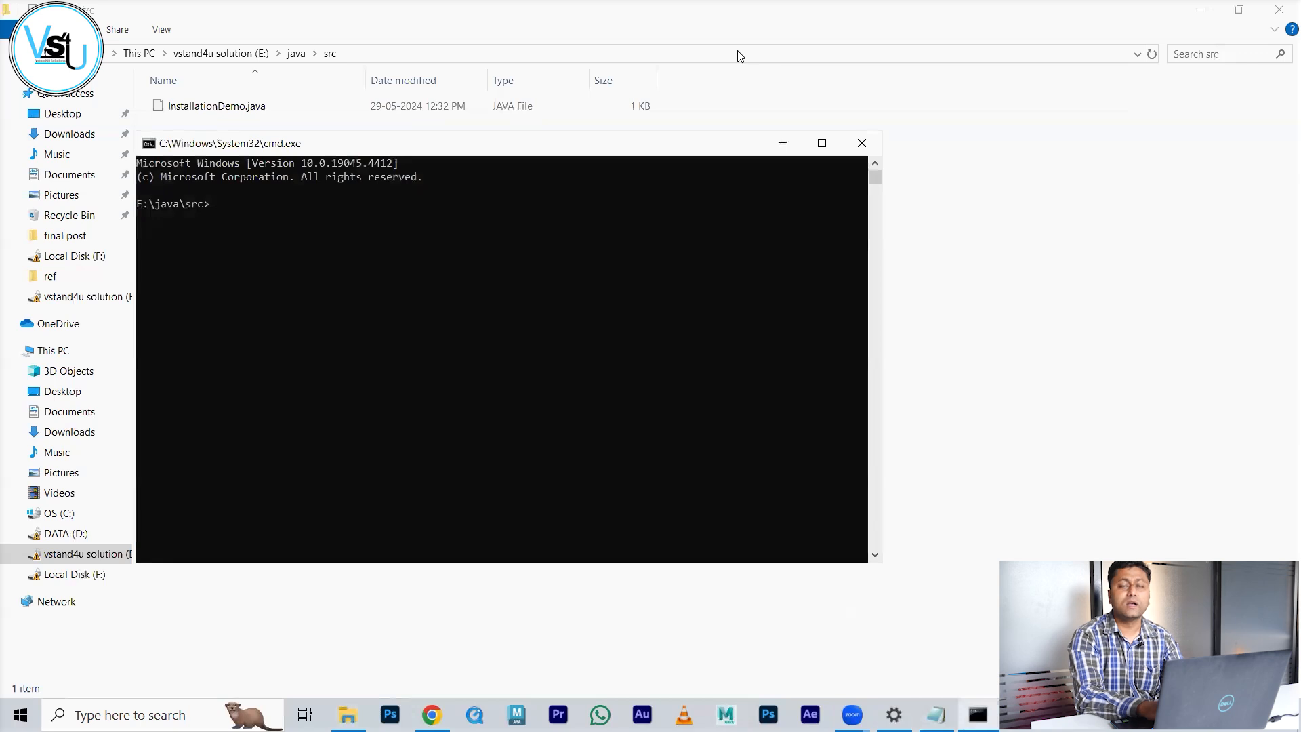
click(738, 54)
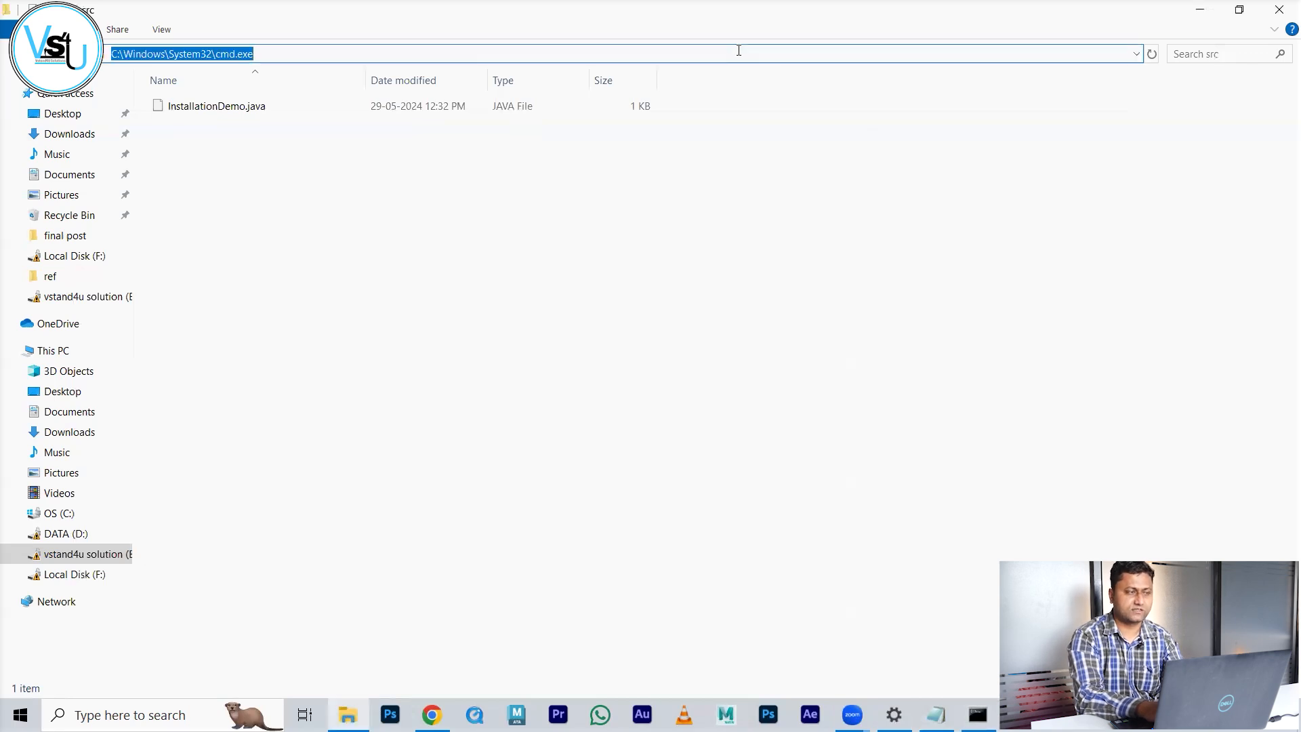
key(Return)
Step: Compile InstallationDemo.java with javac, letting Tab complete the file name
text(java)
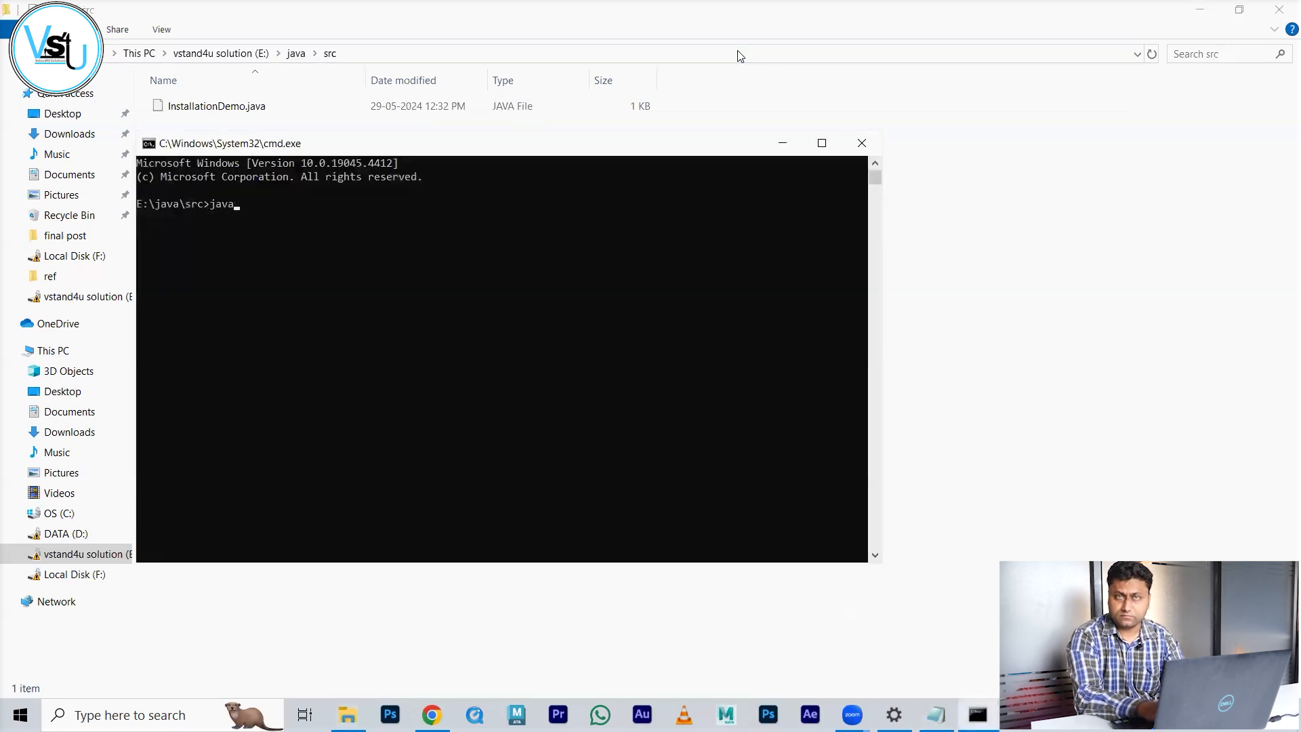
text(c I)
key(Tab)
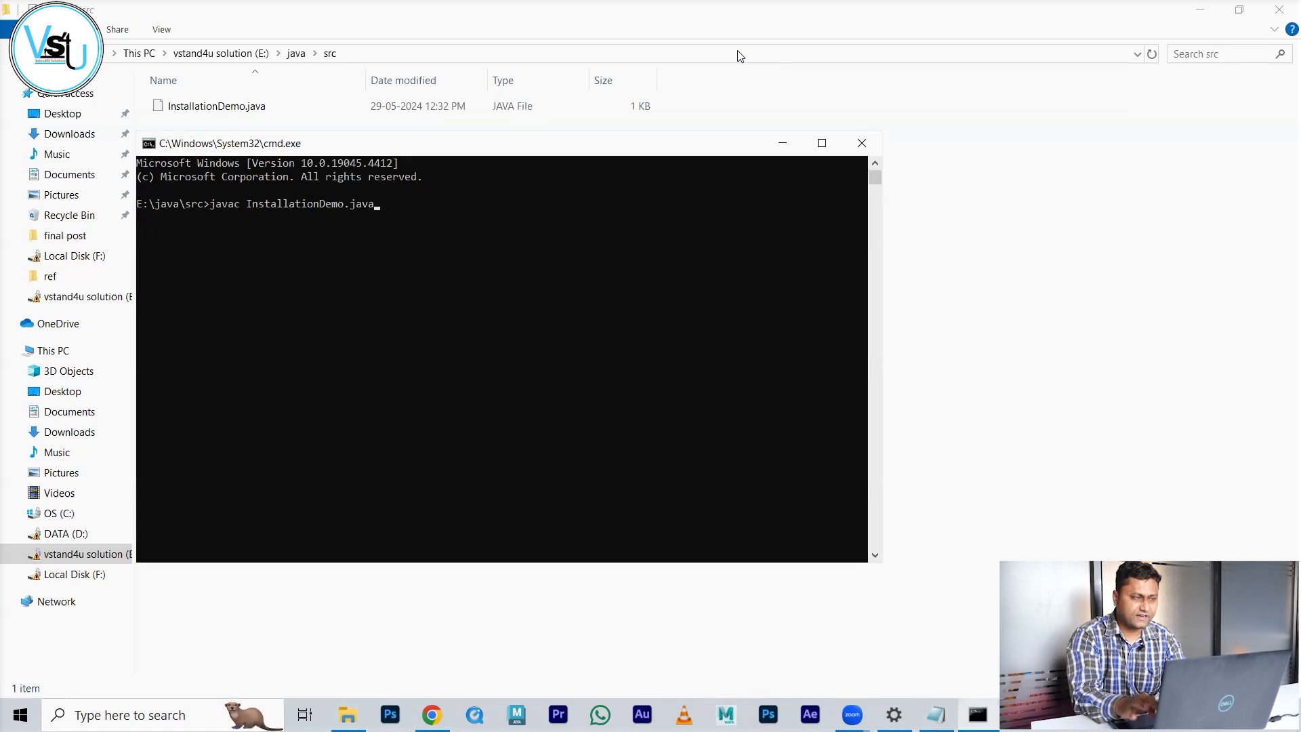
key(Return)
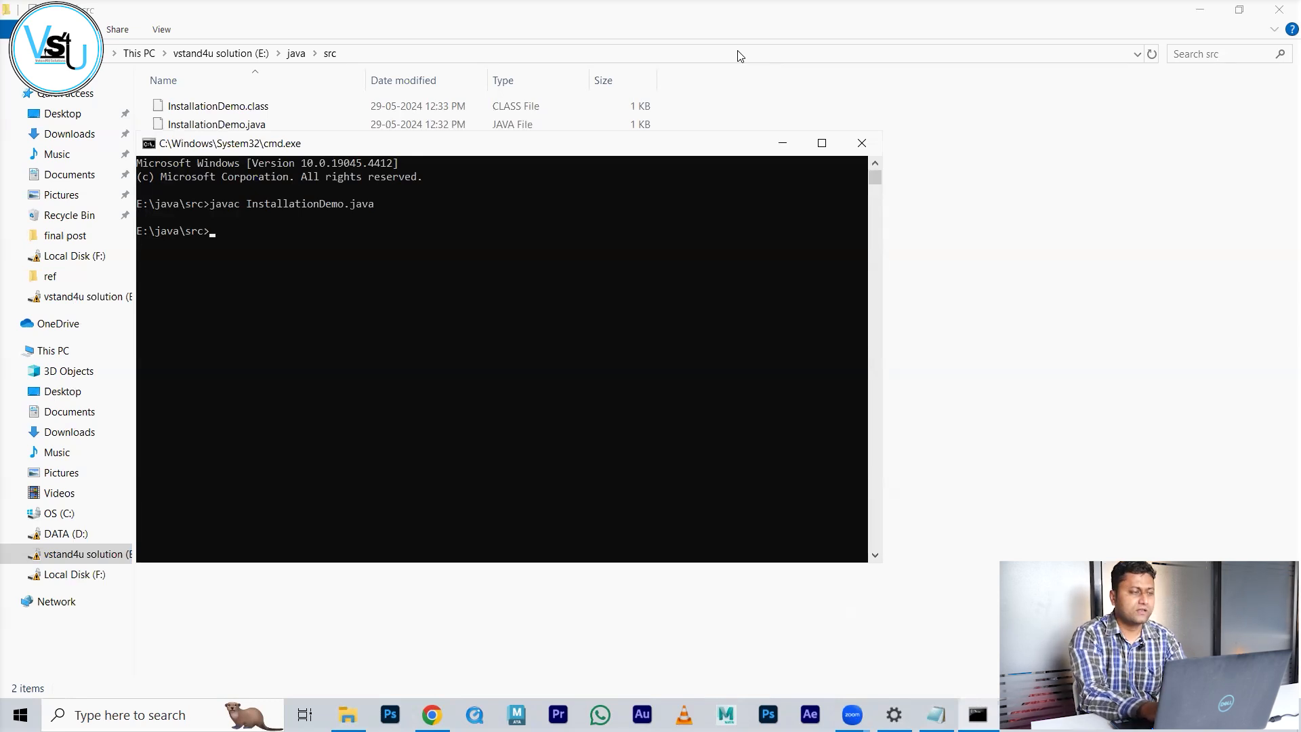
Step: Run java InstallationDemo to print Hello World
text(java)
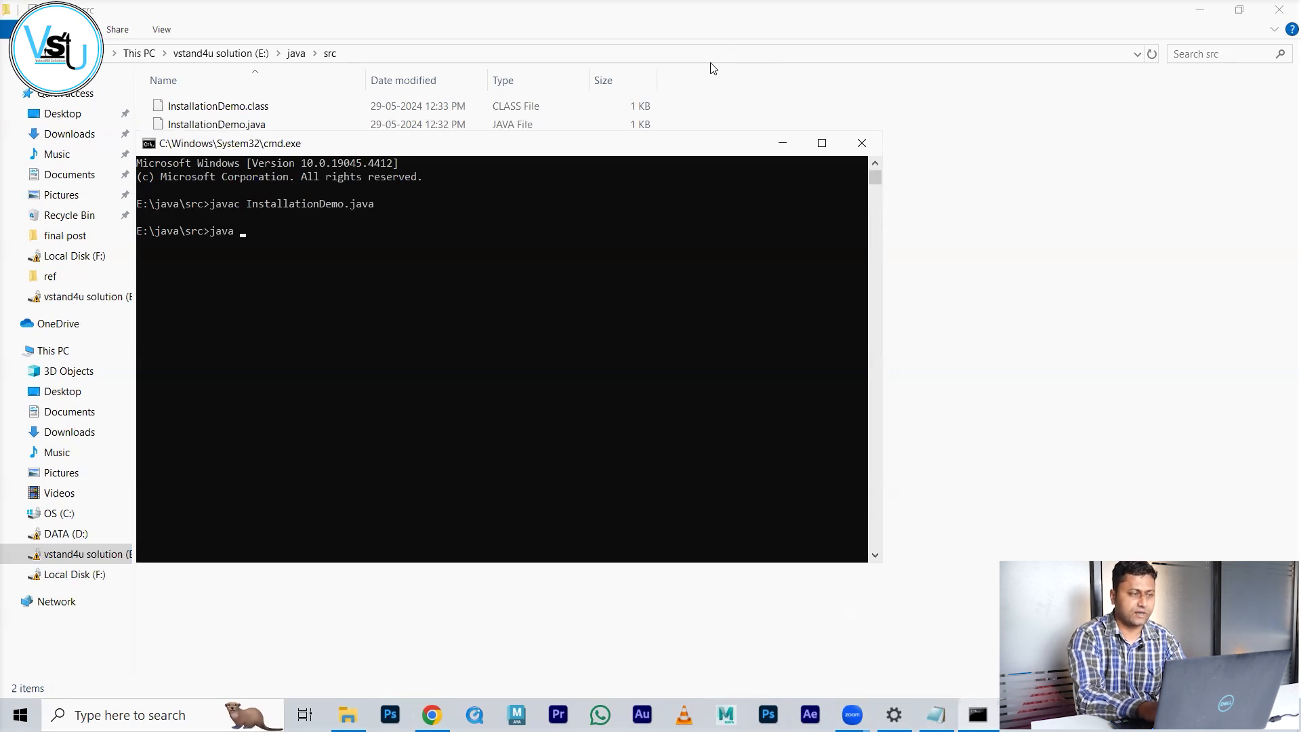
text( Installation)
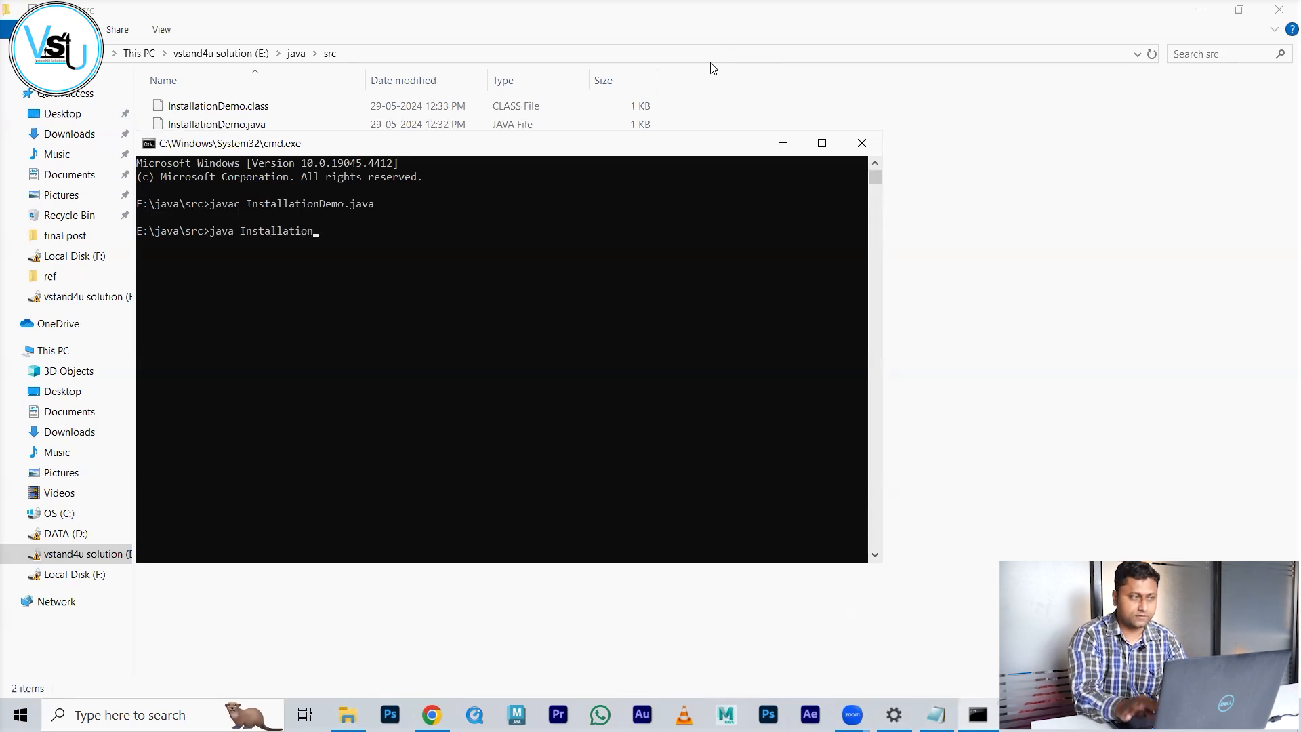
text(Demo)
key(Return)
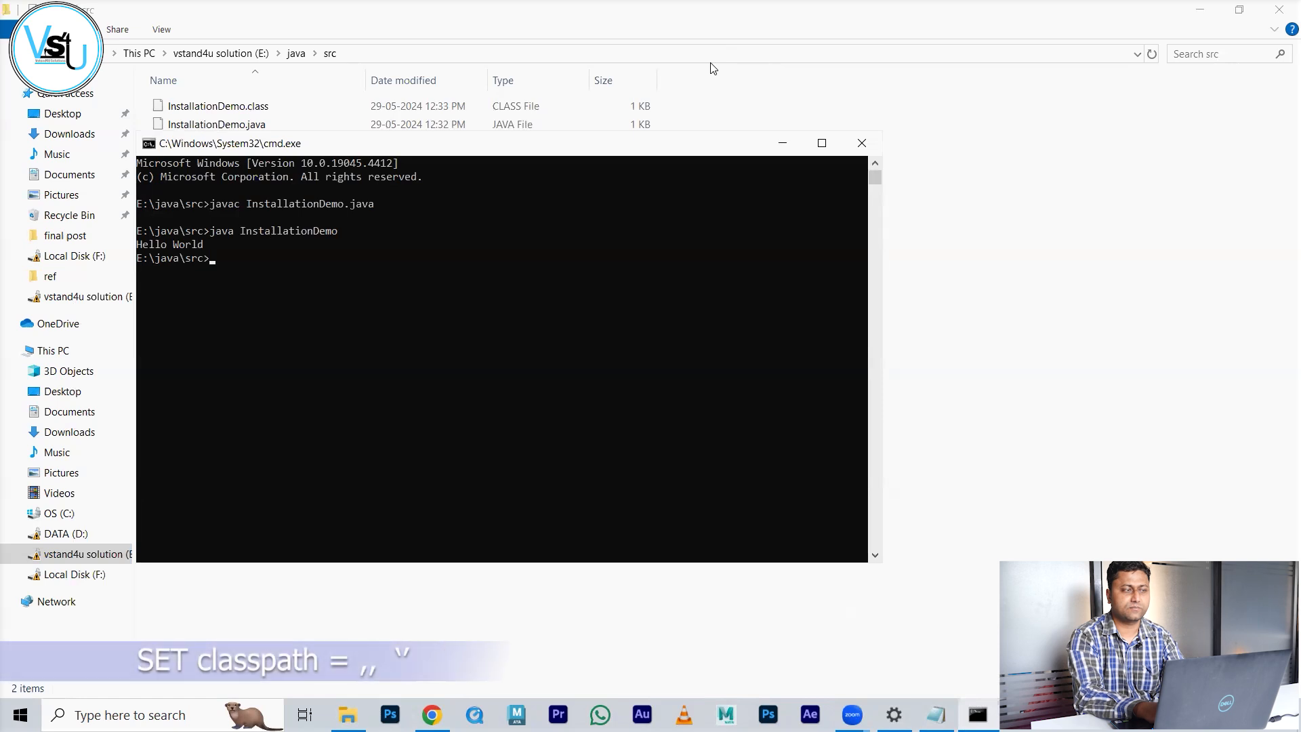
Step: Run set classpath="" to empty the session's classpath
text(set clas)
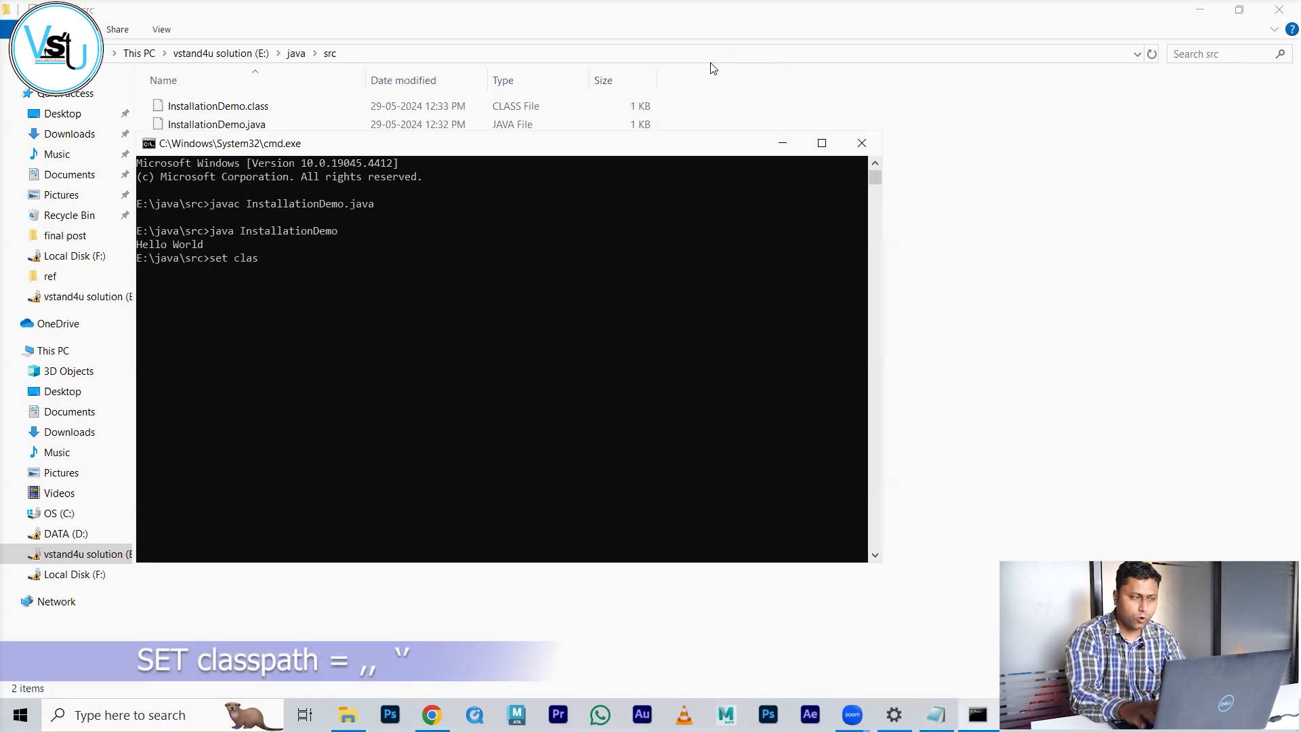
text(spath=")
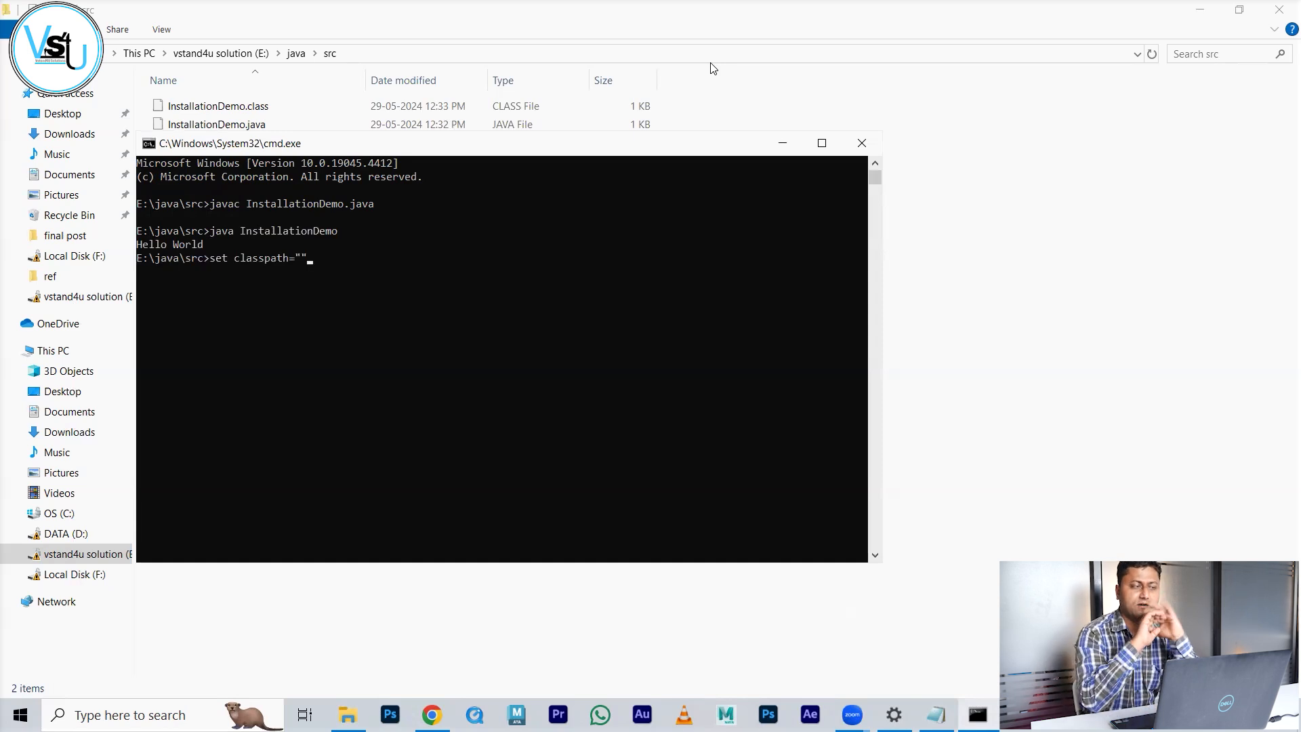
key(Return)
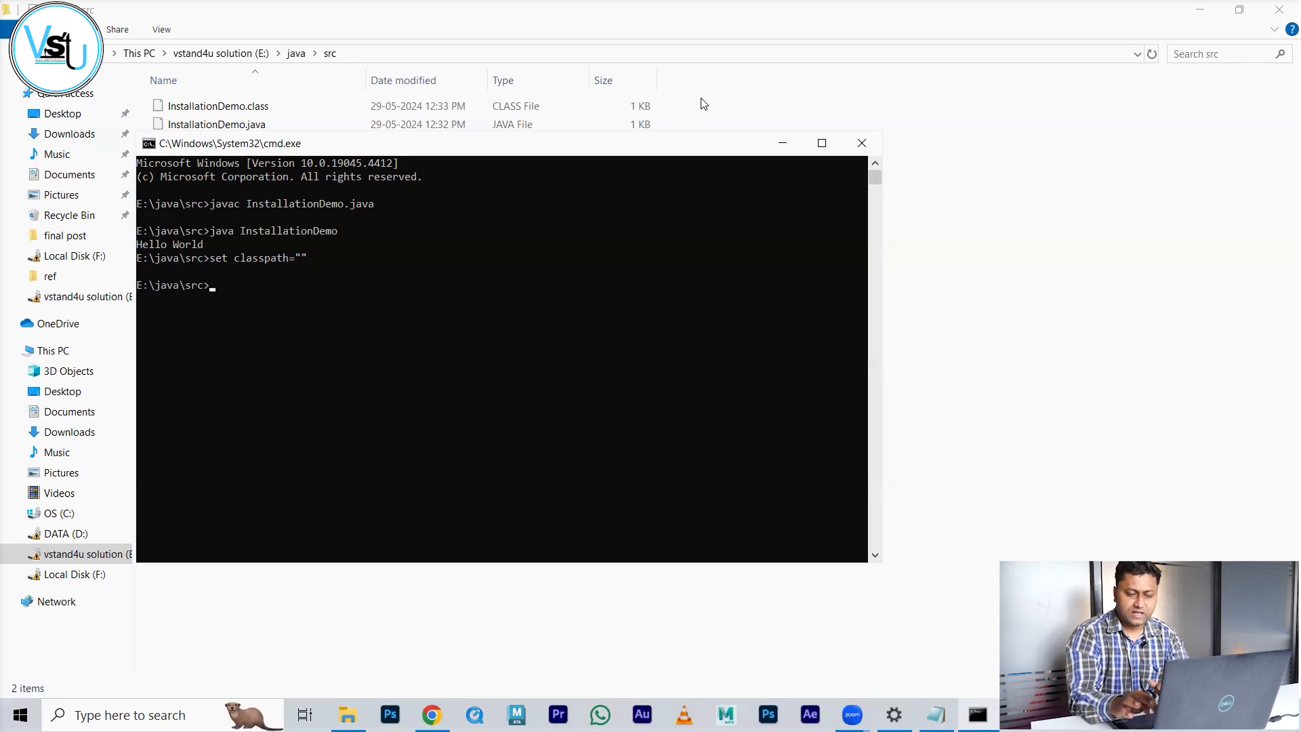
Step: Run java with no arguments to print the launcher's usage and options list
text(java)
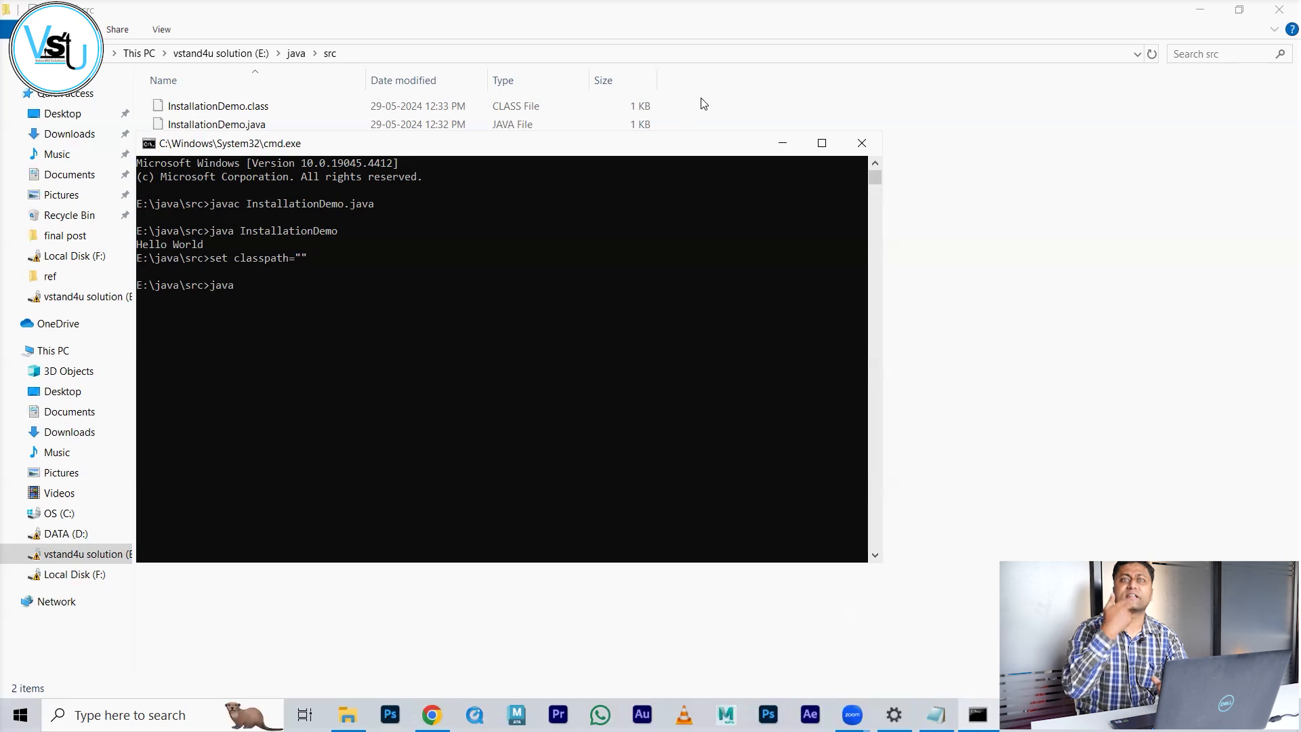
key(Return)
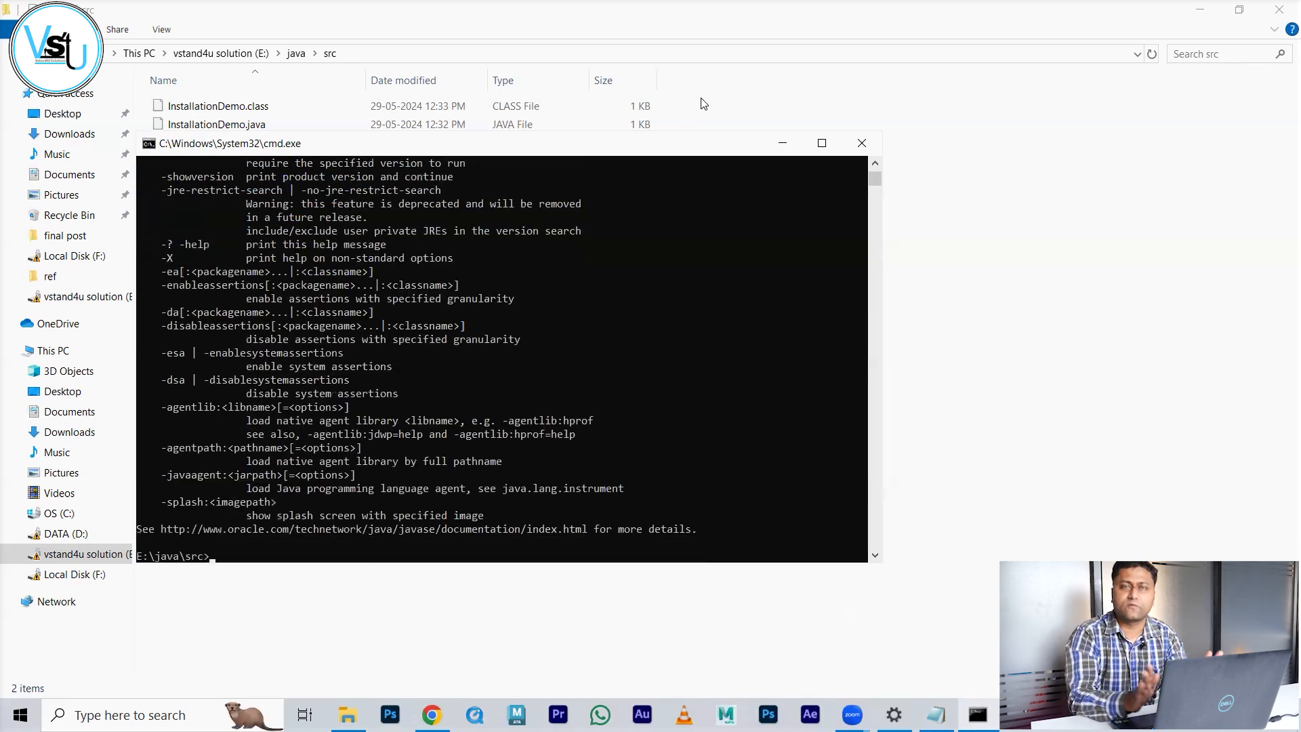